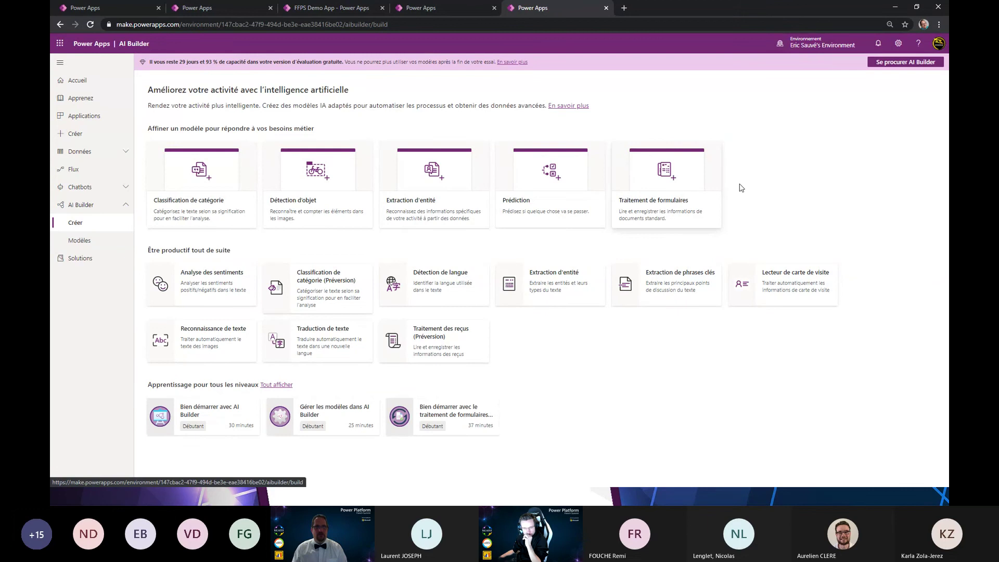
Step: Create a form processing (Traitement de formulaires) AI model named "PPFS LIVE DEMO"
{"action": "left_click", "coordinate": [678, 206]}
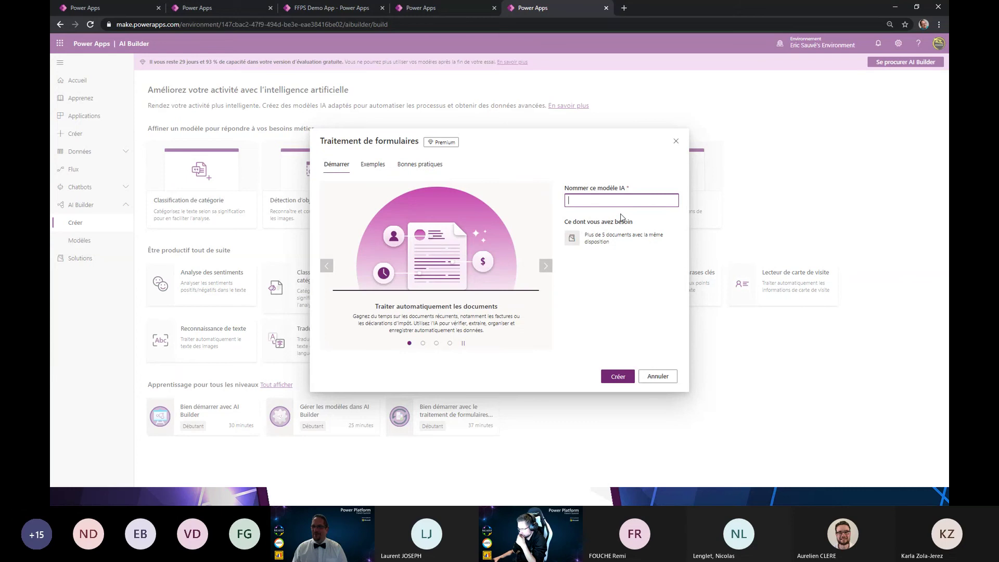
{"action": "left_click", "coordinate": [585, 206]}
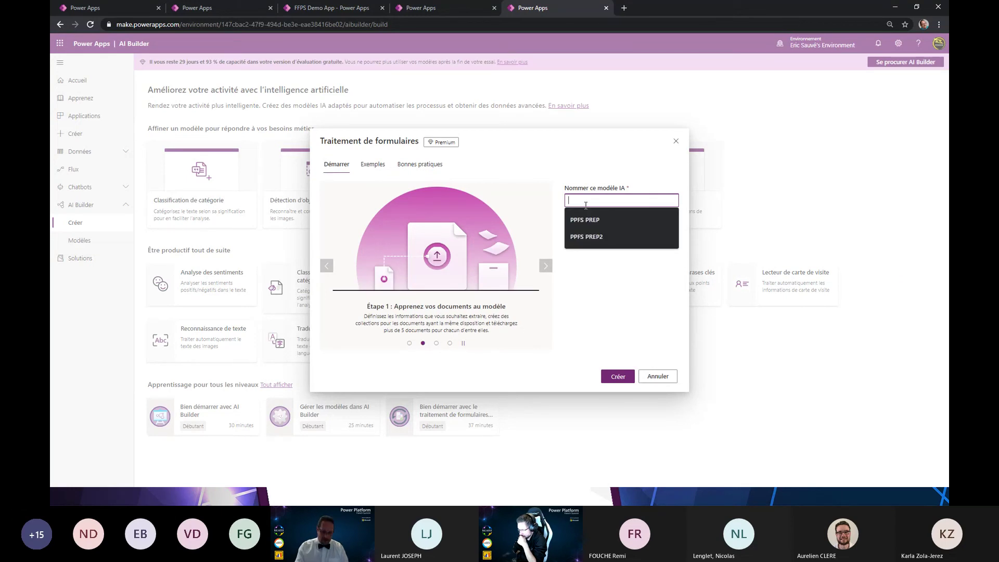
{"action": "type", "text": "PPFS"}
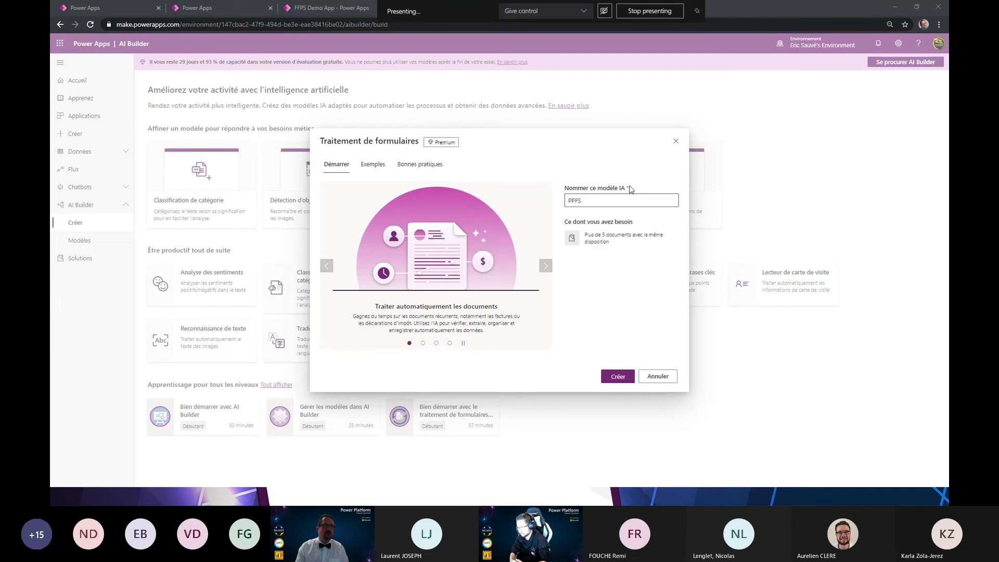
{"action": "left_click", "coordinate": [627, 201]}
{"action": "type", "text": "LIVE DEMO"}
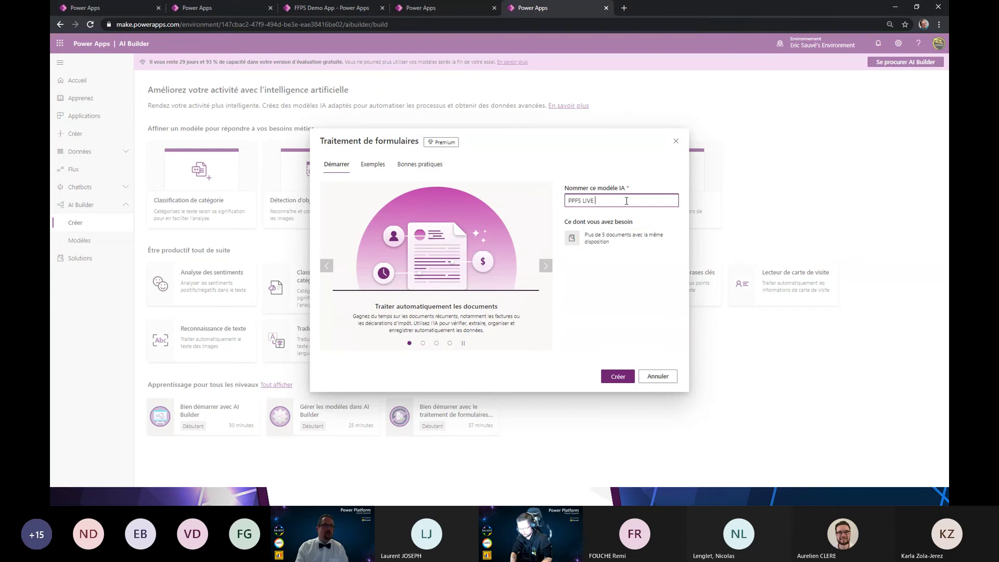
{"action": "left_click", "coordinate": [619, 376]}
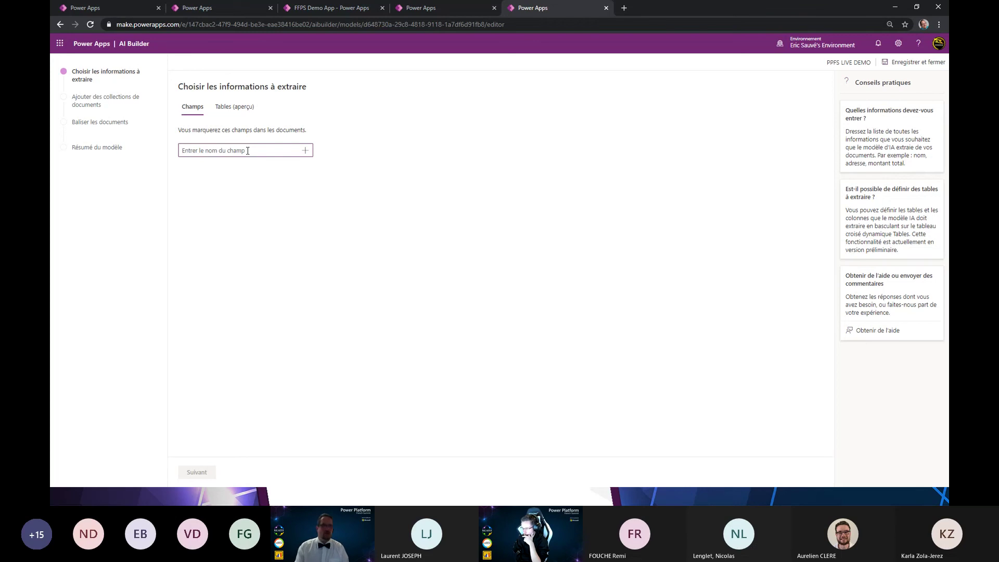
Step: Define the fields Fournisseur, Date and Montant as the information to extract, and continue to the document collections
{"action": "type", "text": "Fournisseur"}
{"action": "key", "text": "Return"}
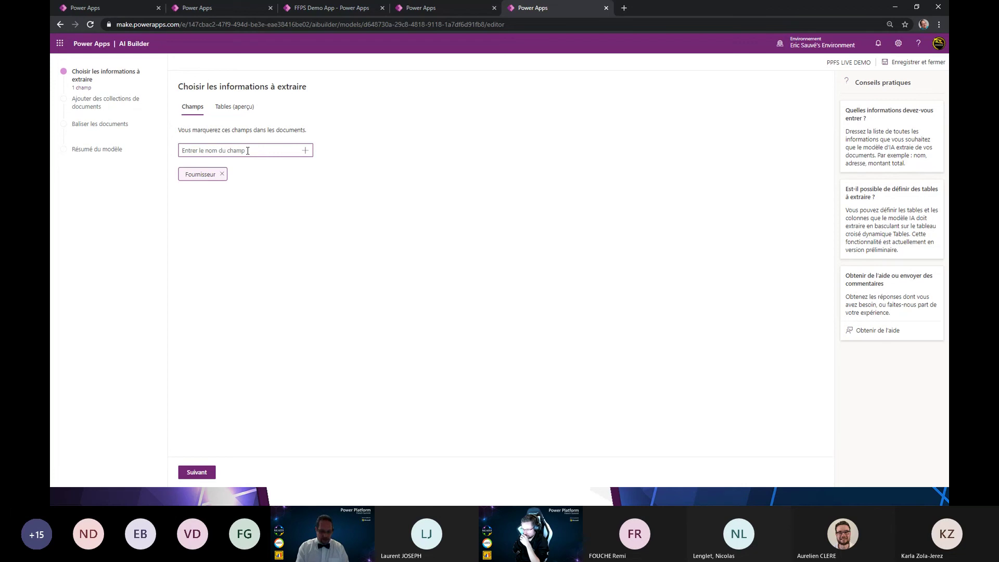
{"action": "type", "text": "Date"}
{"action": "key", "text": "Return"}
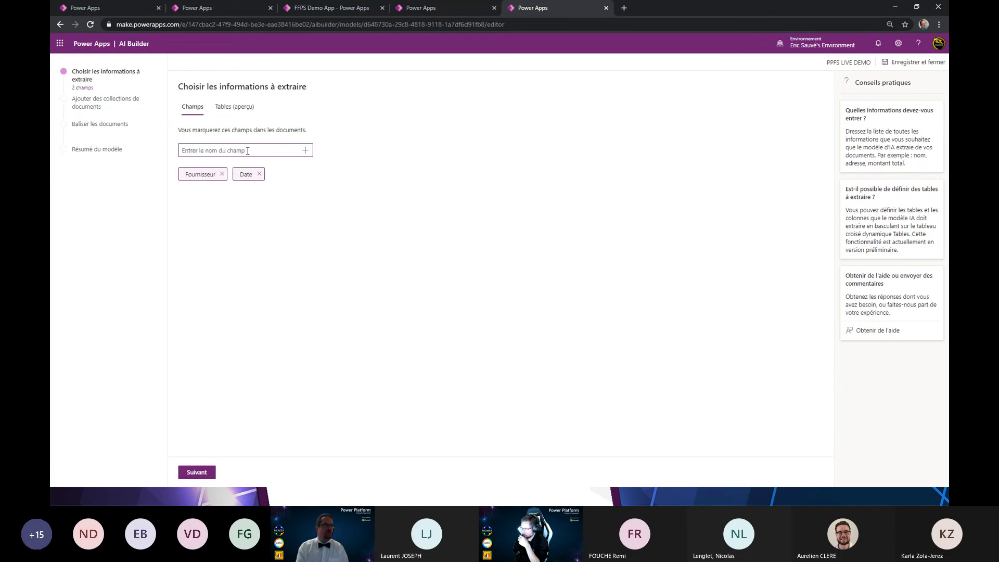
{"action": "type", "text": "Mont"}
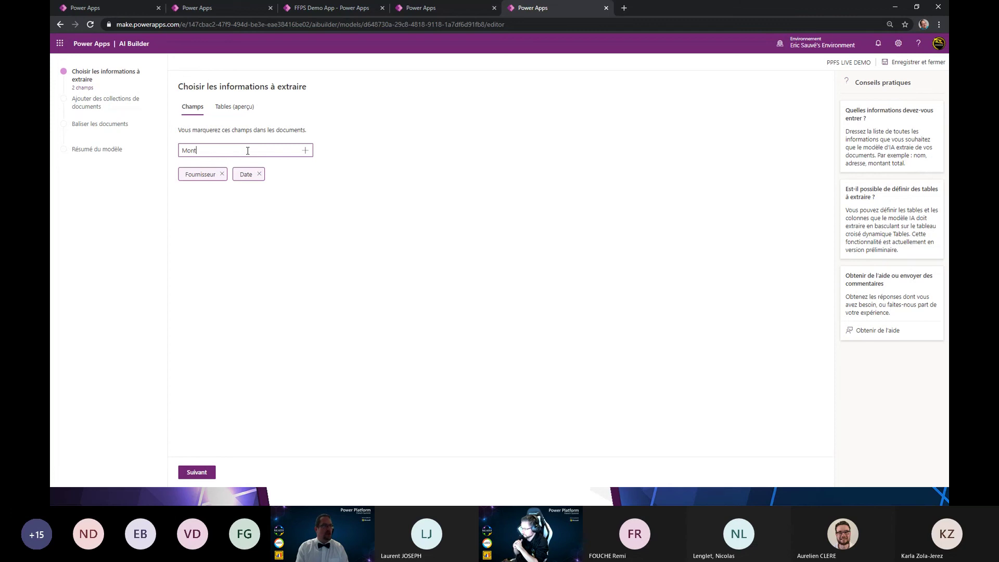
{"action": "type", "text": "ant"}
{"action": "key", "text": "Return"}
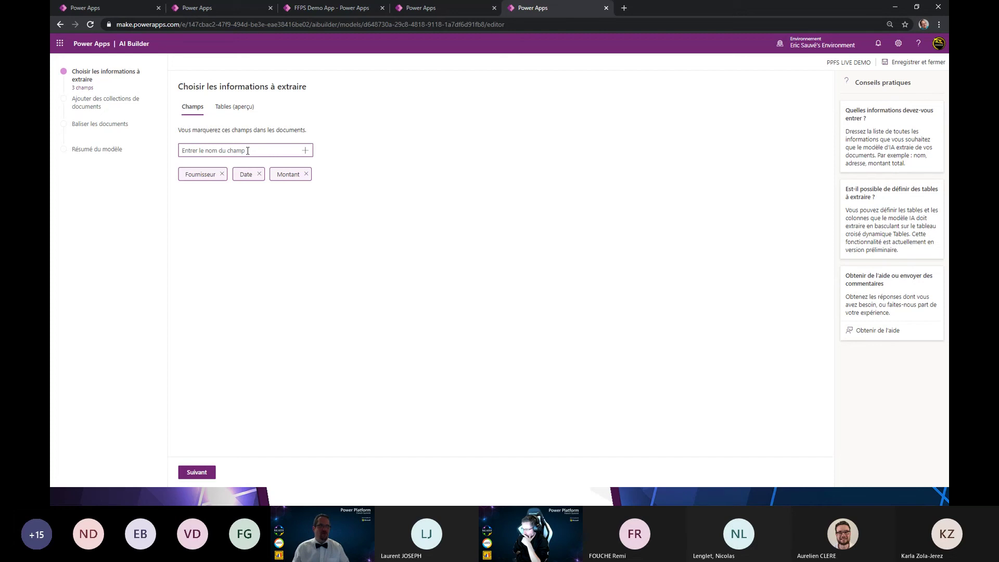
{"action": "left_click", "coordinate": [197, 472]}
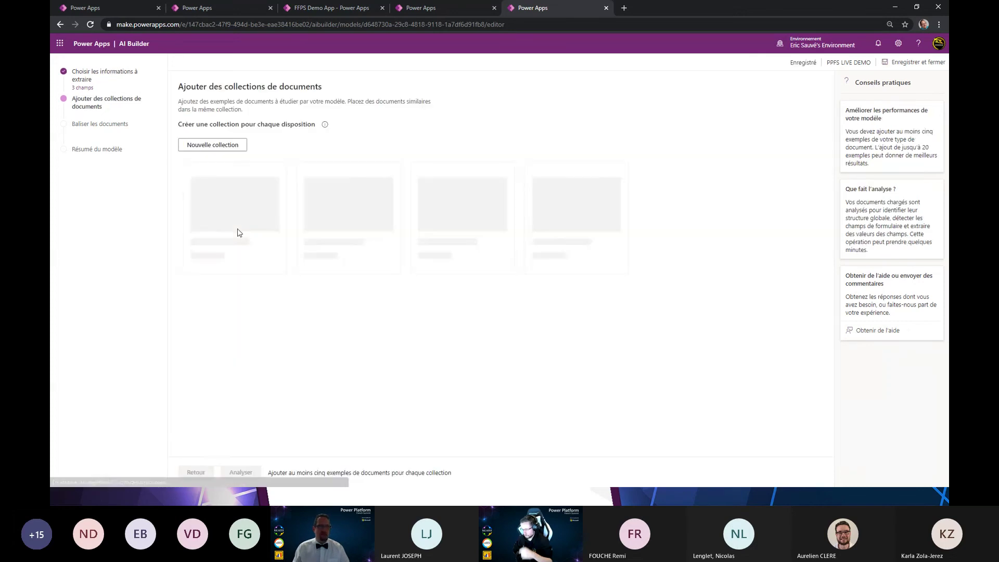
Step: Create a new document collection and name it Vidétron
{"action": "left_click", "coordinate": [234, 151]}
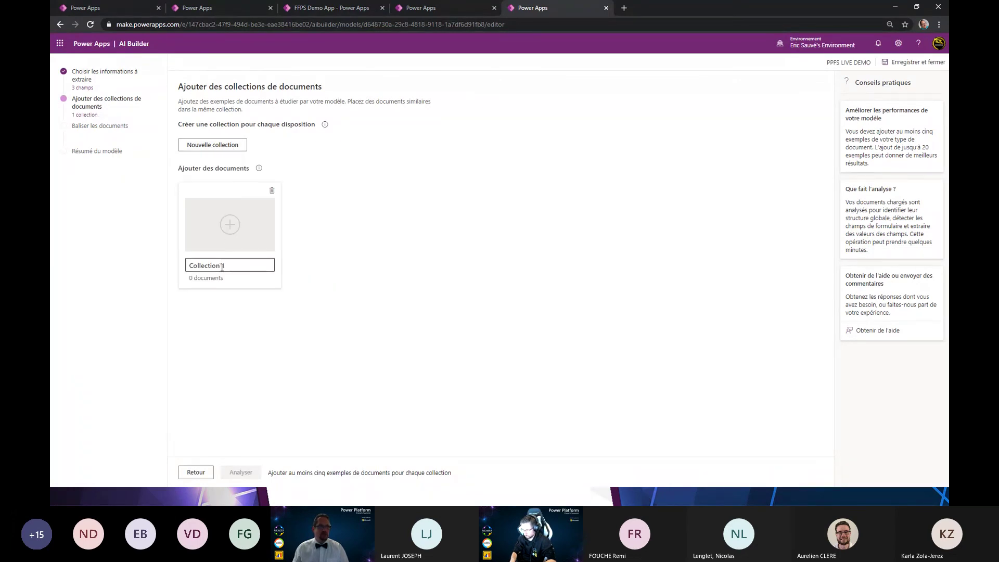
{"action": "left_click_drag", "start_coordinate": [233, 266], "coordinate": [176, 266]}
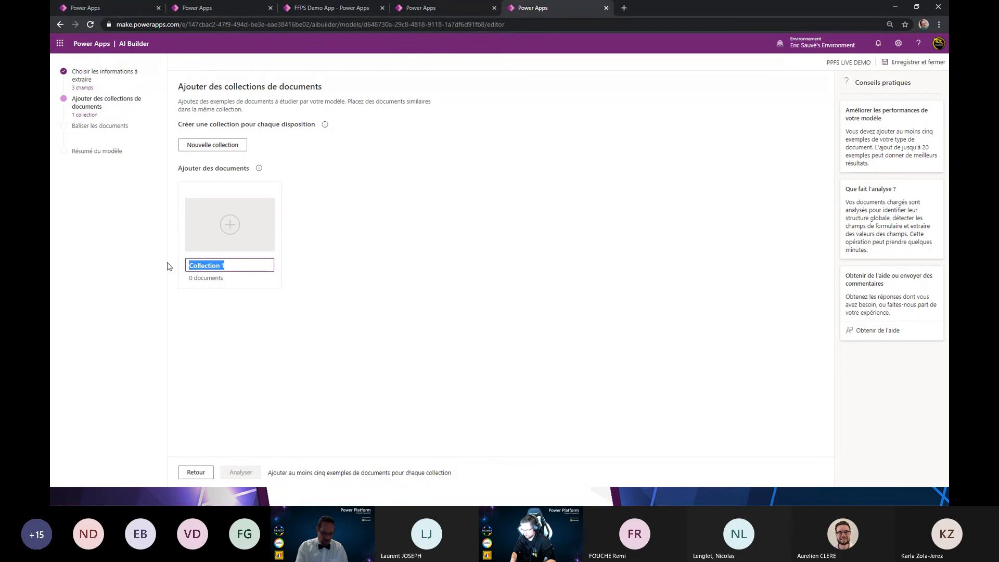
{"action": "type", "text": "Vidétoro"}
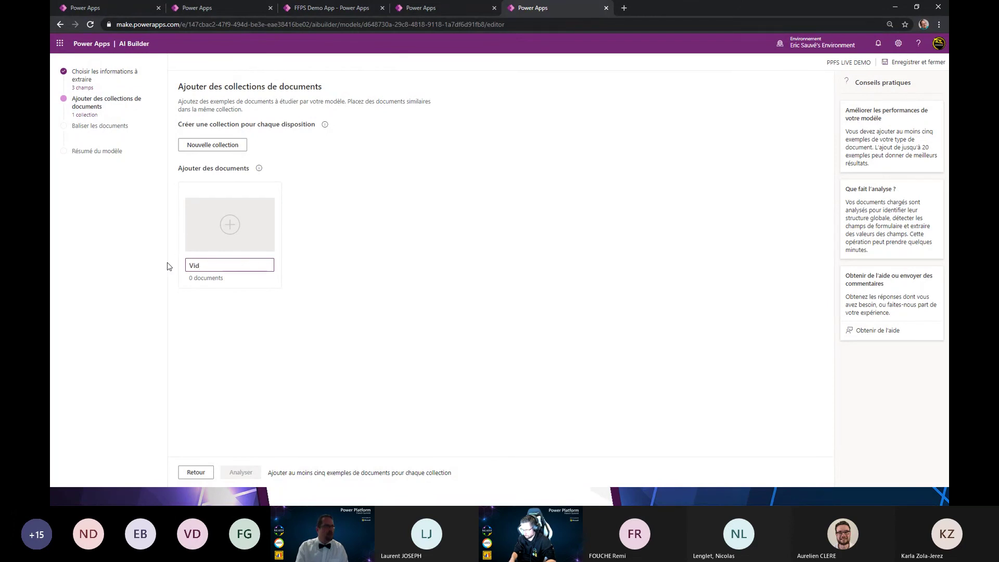
{"action": "key", "text": "BackSpace"}
{"action": "key", "text": "BackSpace"}
{"action": "key", "text": "BackSpace"}
{"action": "type", "text": "ron"}
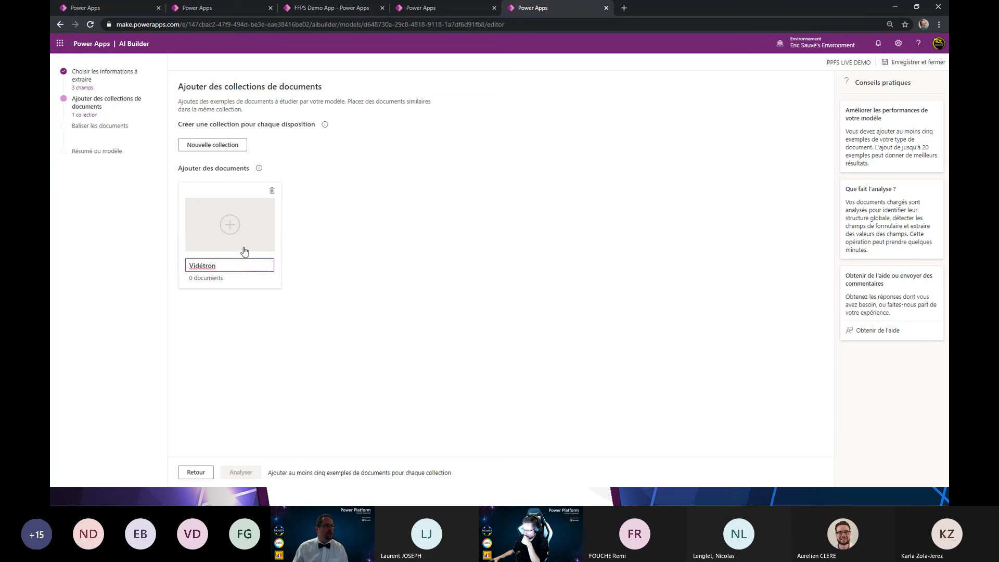
Step: Upload the six videotron PDFs from the local folder Train > Other Collection into the Vidétron collection
{"action": "left_click", "coordinate": [235, 231]}
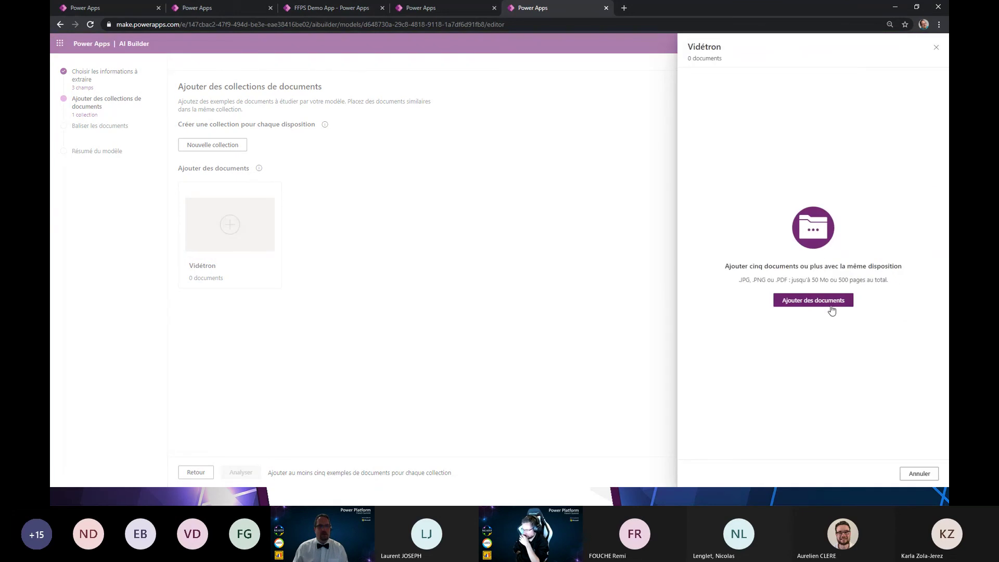
{"action": "left_click", "coordinate": [832, 307]}
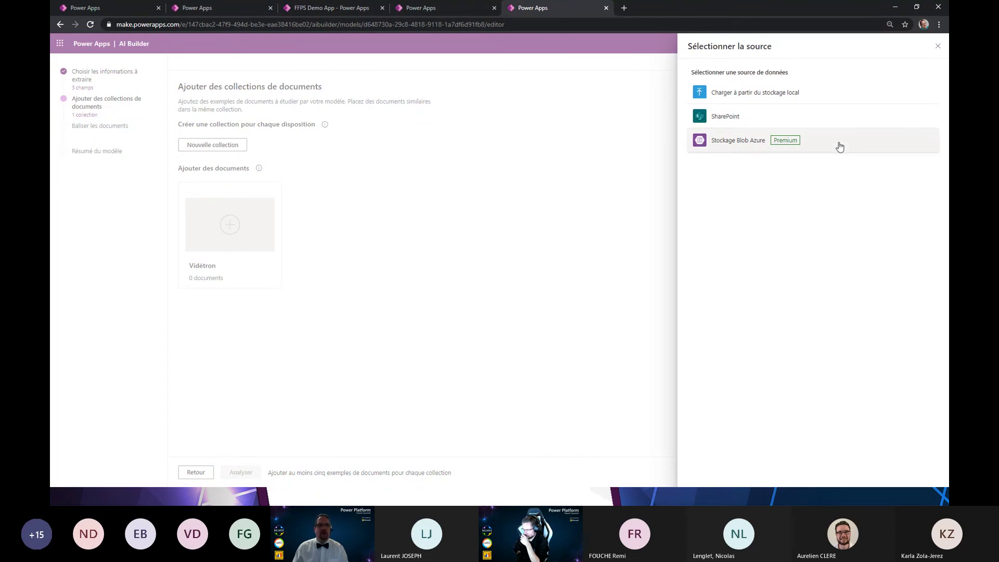
{"action": "left_click", "coordinate": [773, 94]}
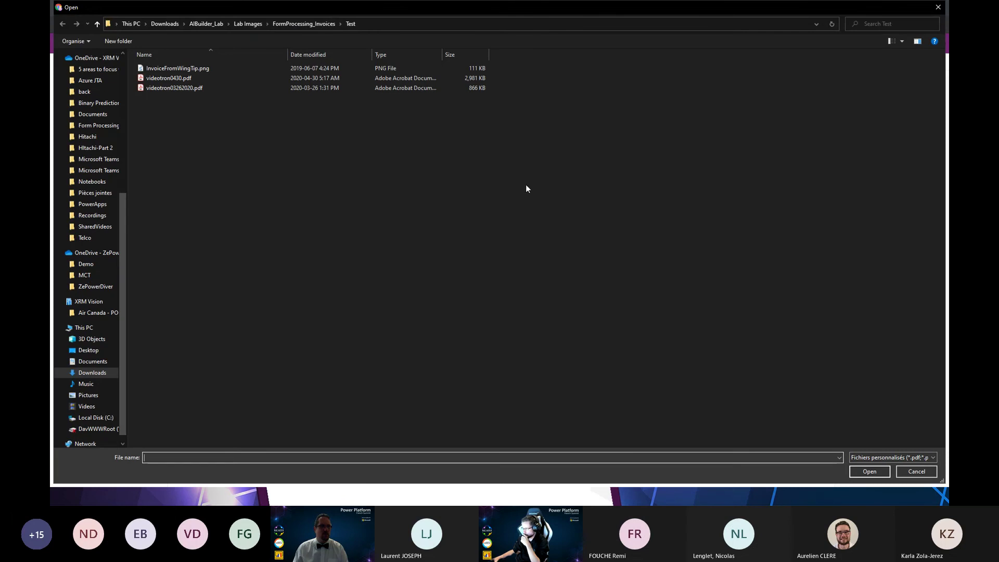
{"action": "left_click", "coordinate": [288, 24]}
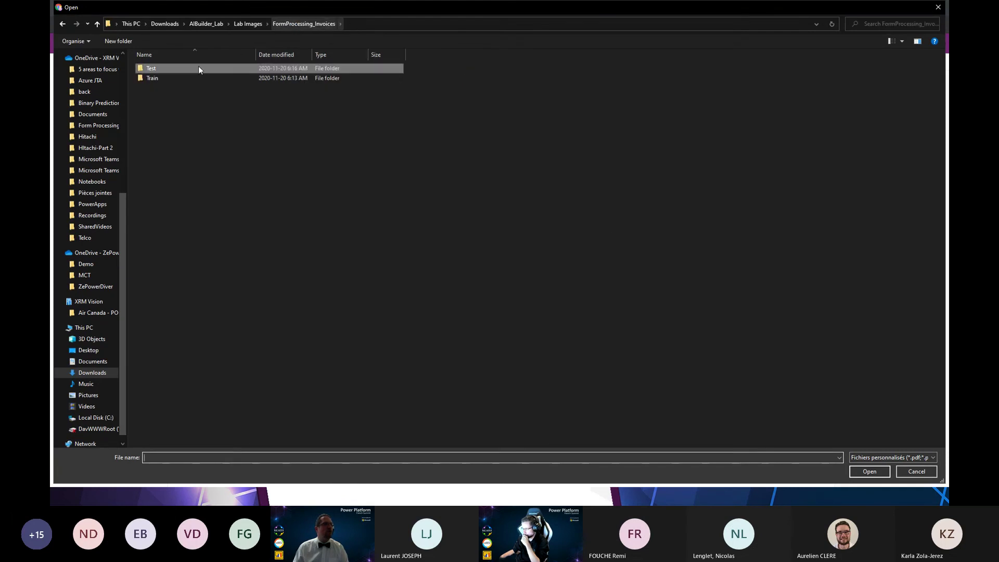
{"action": "double_click", "coordinate": [189, 77]}
{"action": "double_click", "coordinate": [187, 67]}
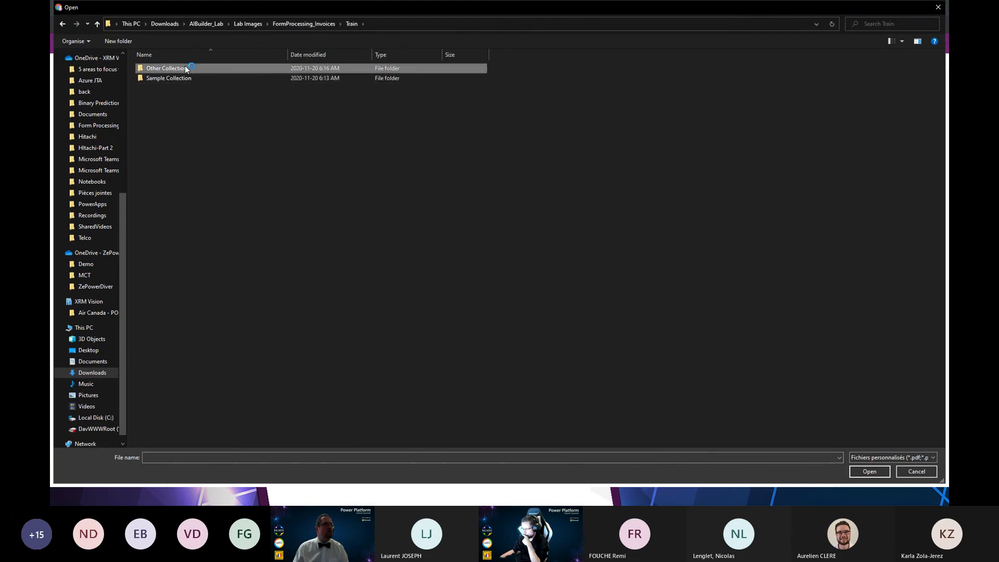
{"action": "left_click", "coordinate": [187, 68]}
{"action": "left_click", "coordinate": [190, 118], "text": "shift"}
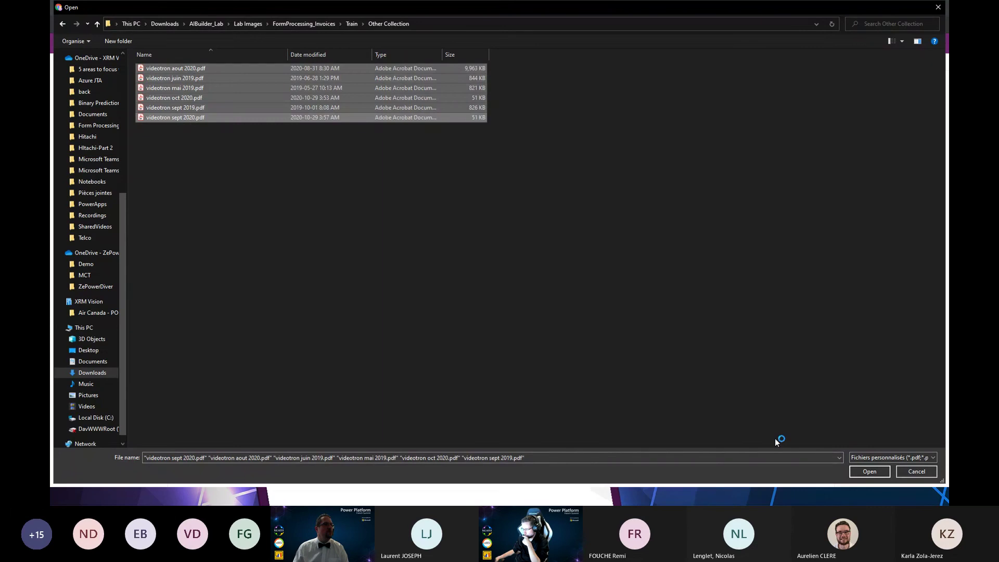
{"action": "left_click", "coordinate": [865, 470]}
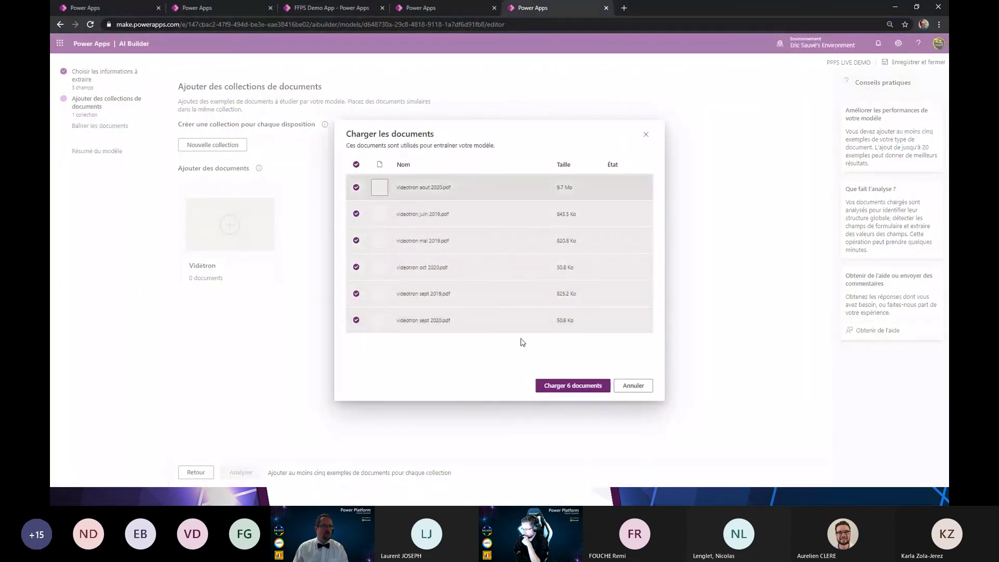
{"action": "left_click", "coordinate": [575, 387]}
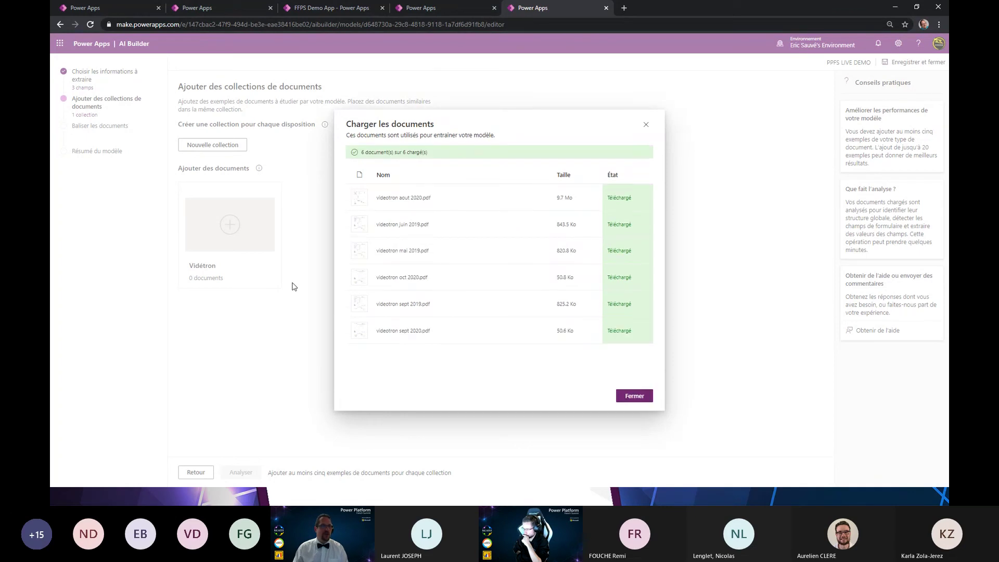
{"action": "left_click", "coordinate": [637, 396]}
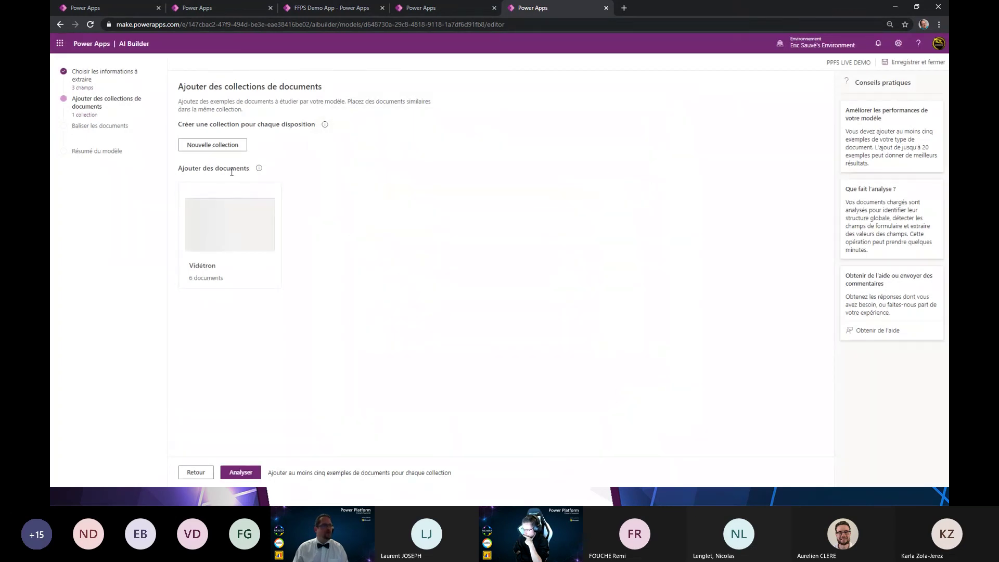
Step: Create a second document collection and name it Base Sample
{"action": "left_click", "coordinate": [228, 151]}
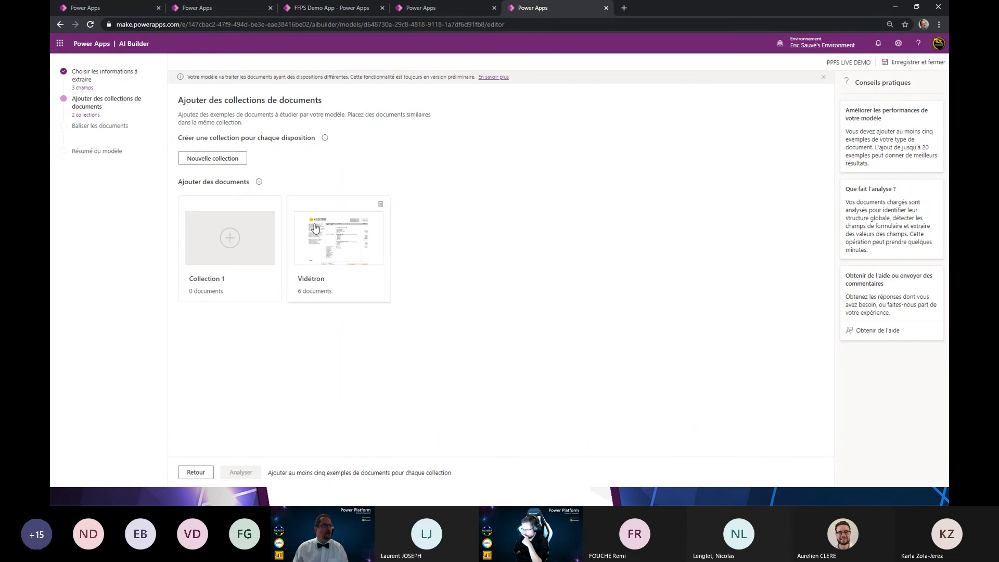
{"action": "triple_click", "coordinate": [252, 280]}
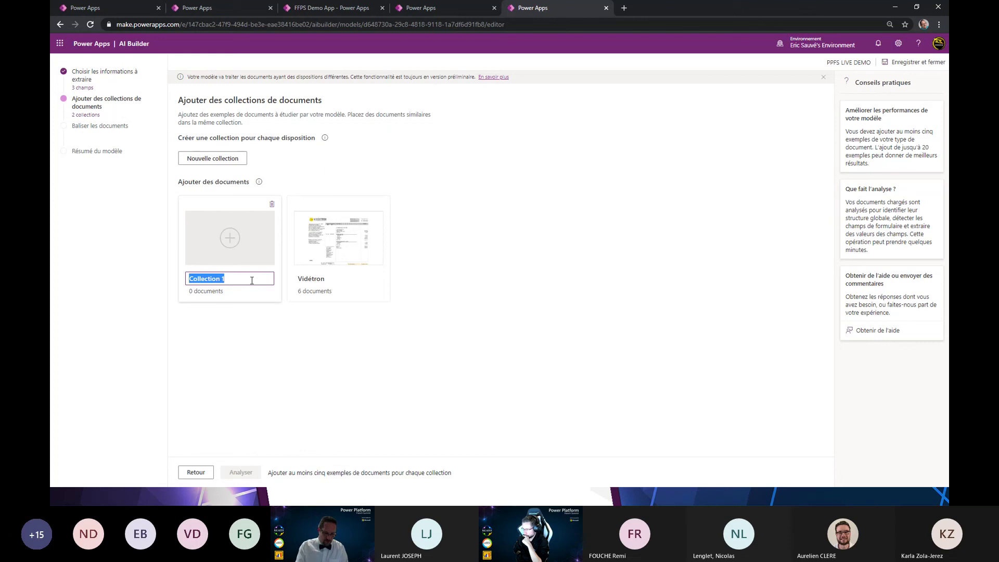
{"action": "type", "text": "Base "}
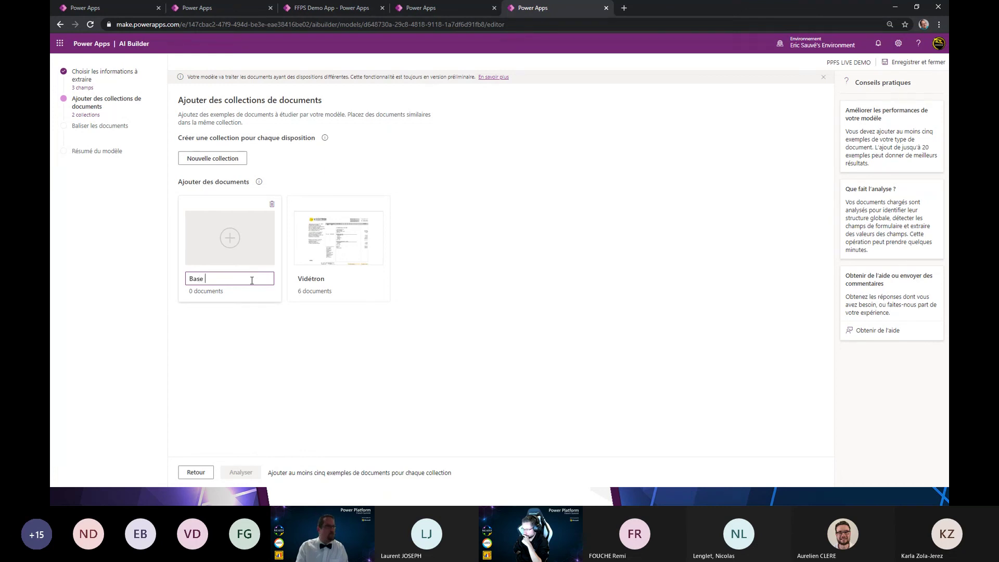
{"action": "type", "text": "C"}
{"action": "key", "text": "BackSpace"}
{"action": "type", "text": "Sample"}
Step: Upload the five invoice PDFs from the local folder Train > Sample Collection into the Base Sample collection
{"action": "left_click", "coordinate": [241, 247]}
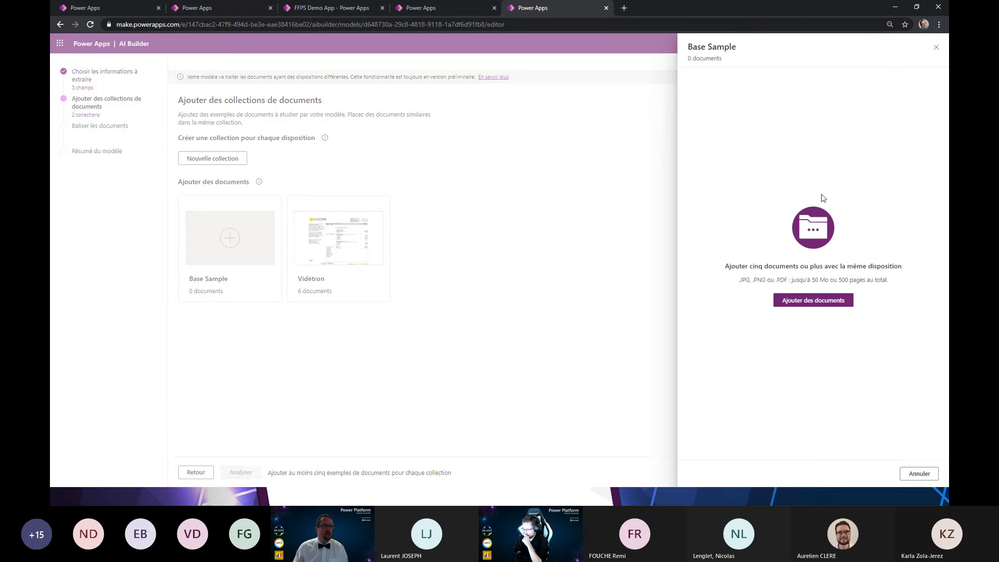
{"action": "left_click", "coordinate": [818, 301]}
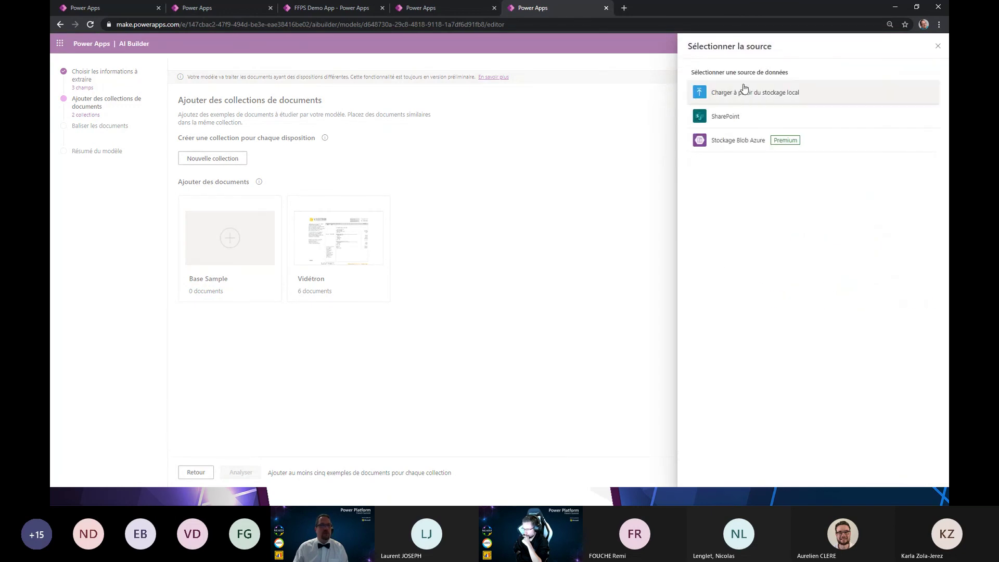
{"action": "left_click", "coordinate": [744, 93]}
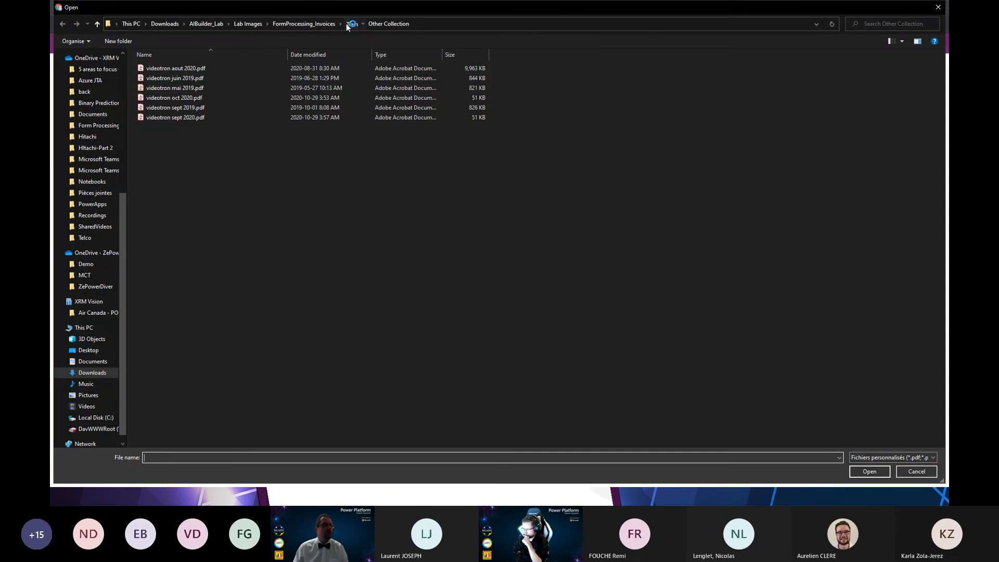
{"action": "left_click", "coordinate": [347, 24]}
{"action": "double_click", "coordinate": [186, 79]}
{"action": "left_click", "coordinate": [188, 70]}
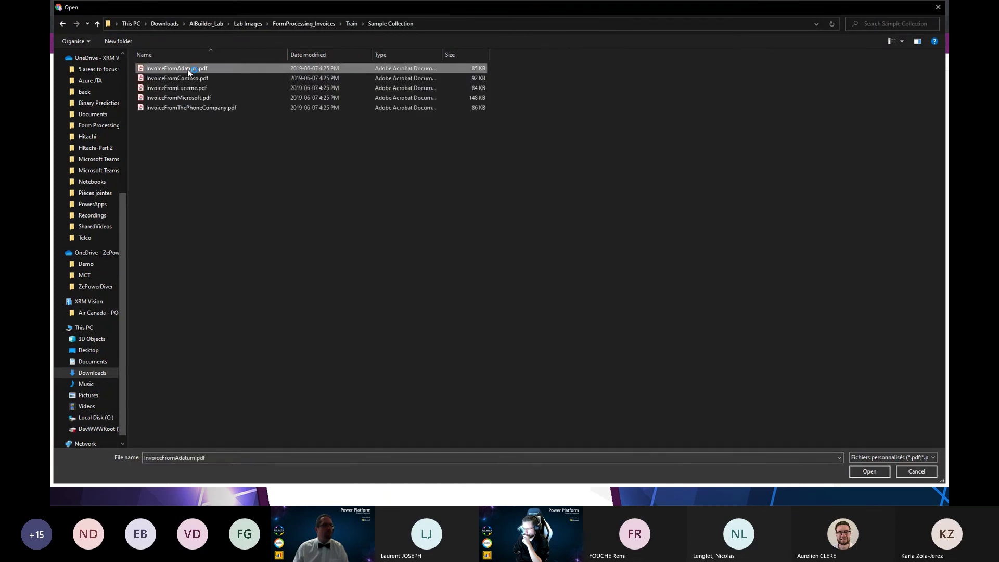
{"action": "left_click", "coordinate": [191, 107], "text": "shift"}
{"action": "left_click", "coordinate": [863, 471]}
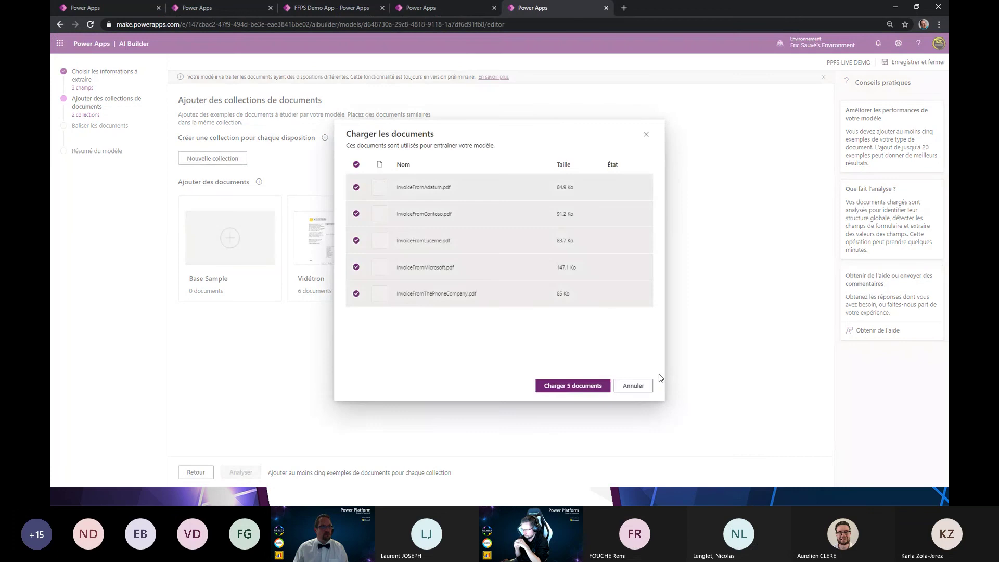
{"action": "left_click", "coordinate": [572, 387]}
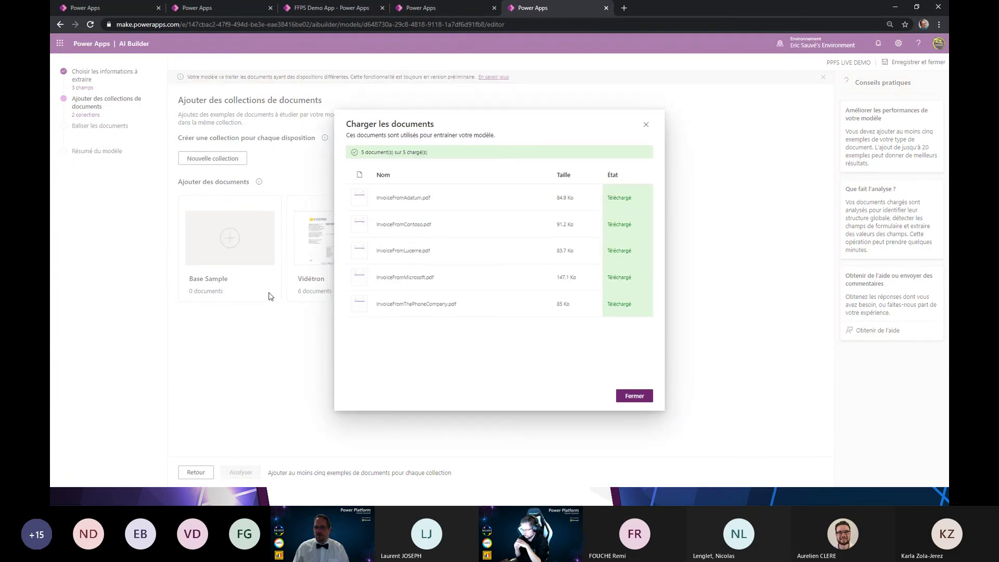
{"action": "left_click", "coordinate": [634, 397]}
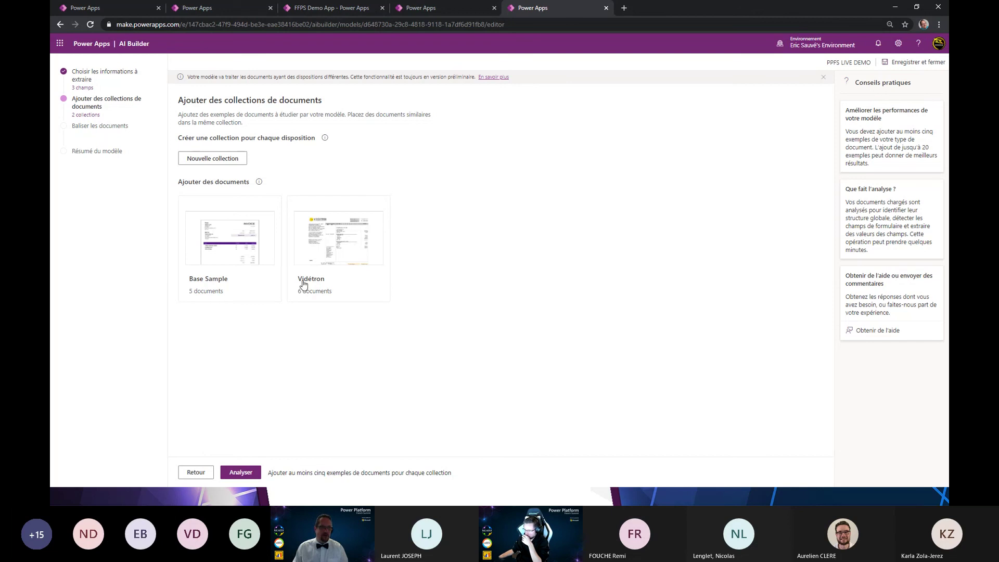
Step: Start the analysis of both document collections and switch to the FFPS Demo App browser tab
{"action": "left_click", "coordinate": [241, 473]}
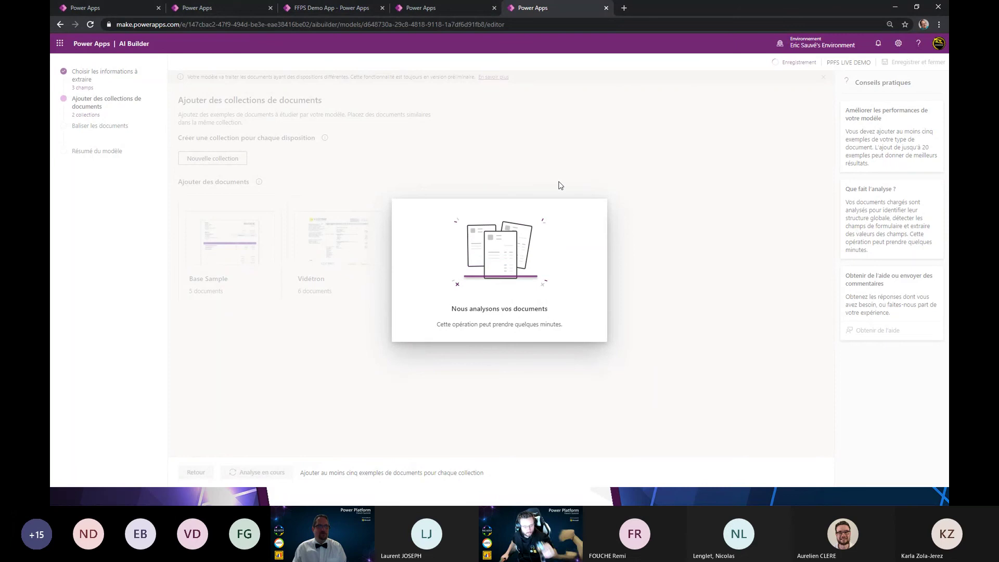
{"action": "left_click", "coordinate": [324, 14]}
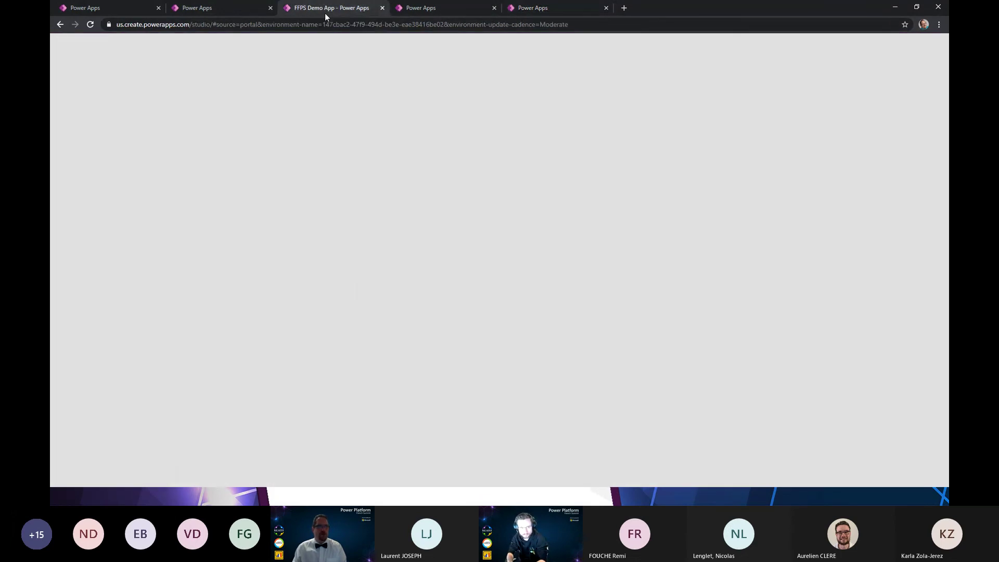
Step: Switch to the tab with the FFPS Analyse à effectuer model and open the first document of its Videotron collection for tagging
{"action": "left_click", "coordinate": [249, 10]}
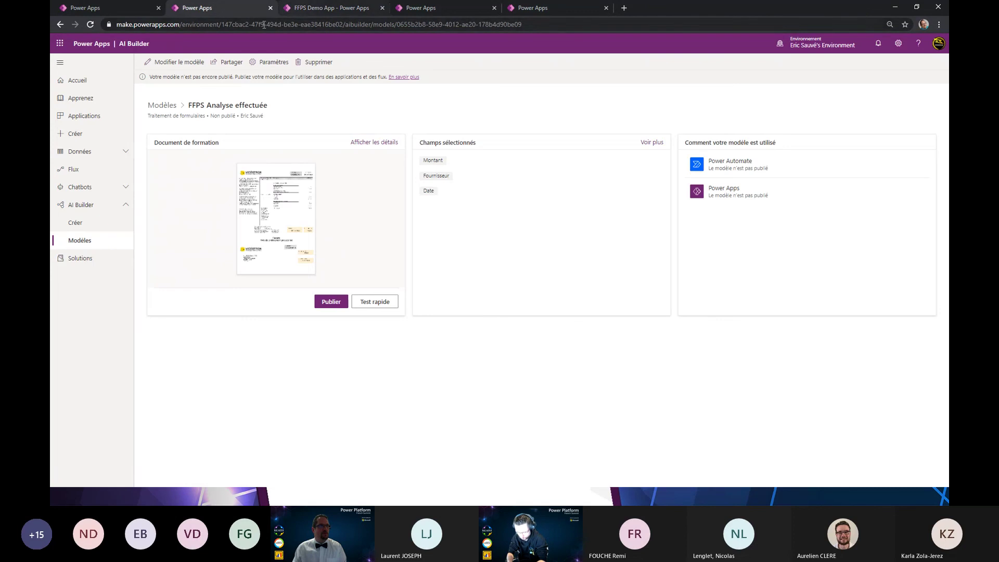
{"action": "left_click", "coordinate": [119, 11]}
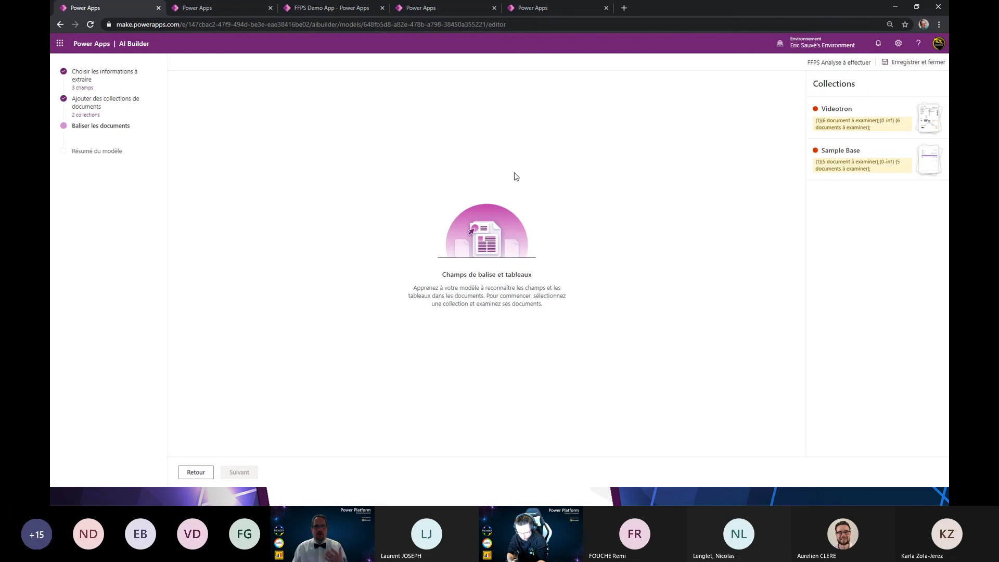
{"action": "left_click", "coordinate": [881, 118]}
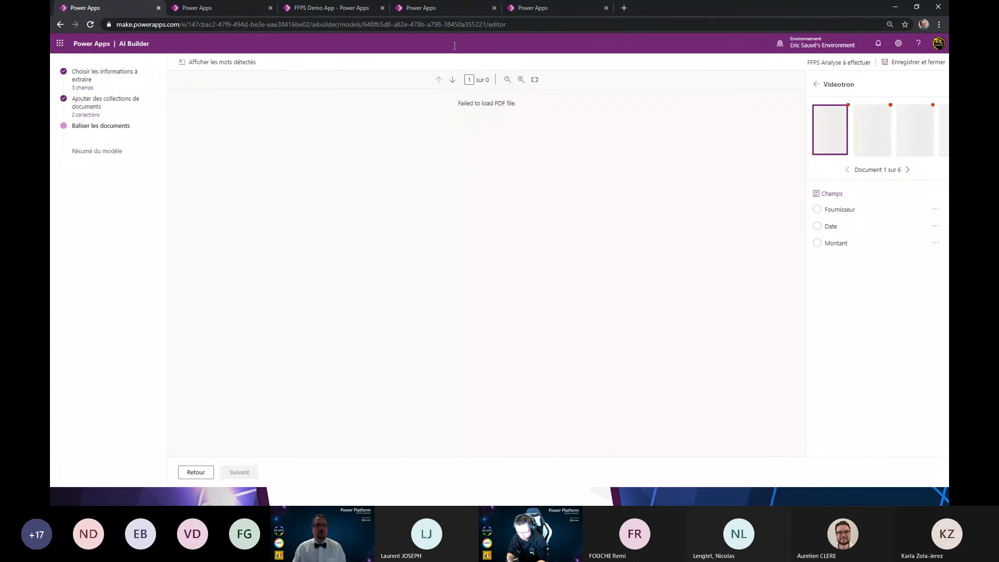
{"action": "left_click", "coordinate": [550, 10]}
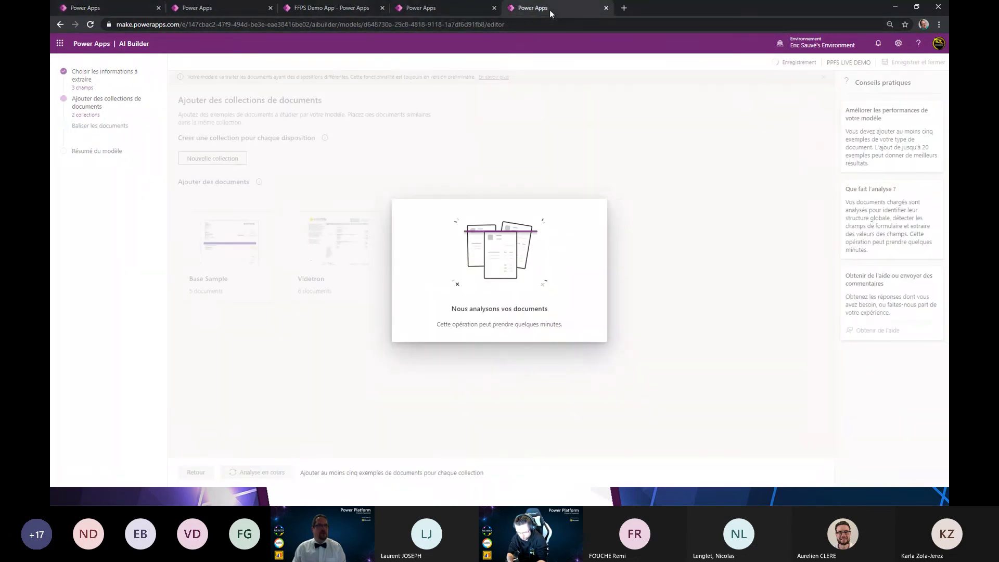
{"action": "left_click", "coordinate": [114, 13]}
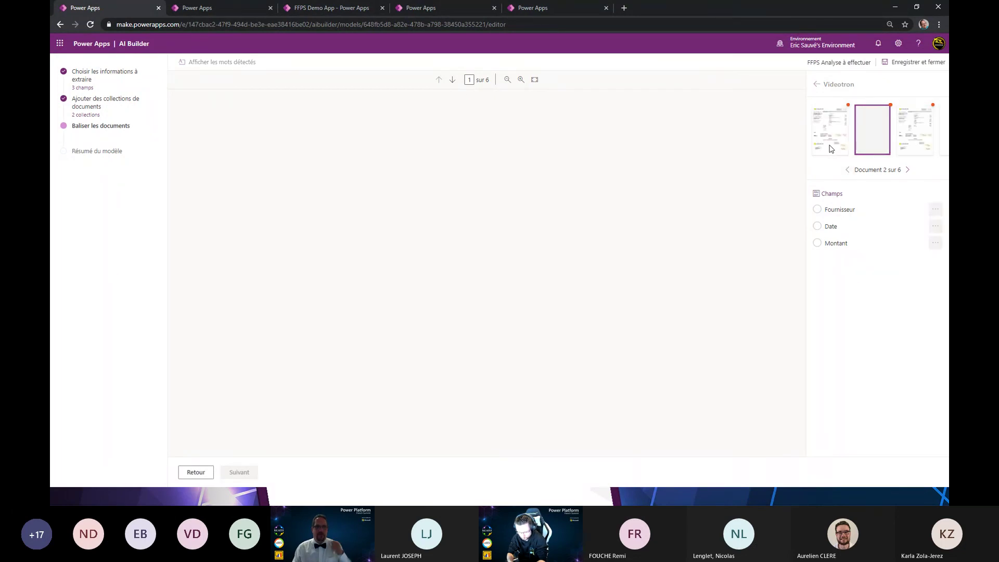
{"action": "left_click", "coordinate": [831, 149]}
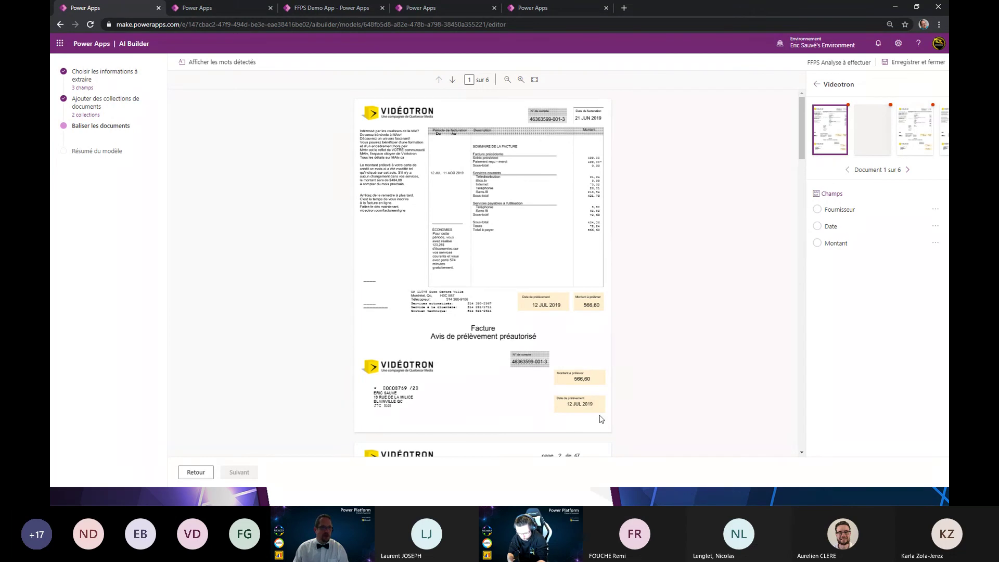
Step: Tag VIDÉOTRON as Fournisseur, the billing date 21 JUN 2019 as Date and 566,60 as Montant on document 1
{"action": "left_click", "coordinate": [522, 80]}
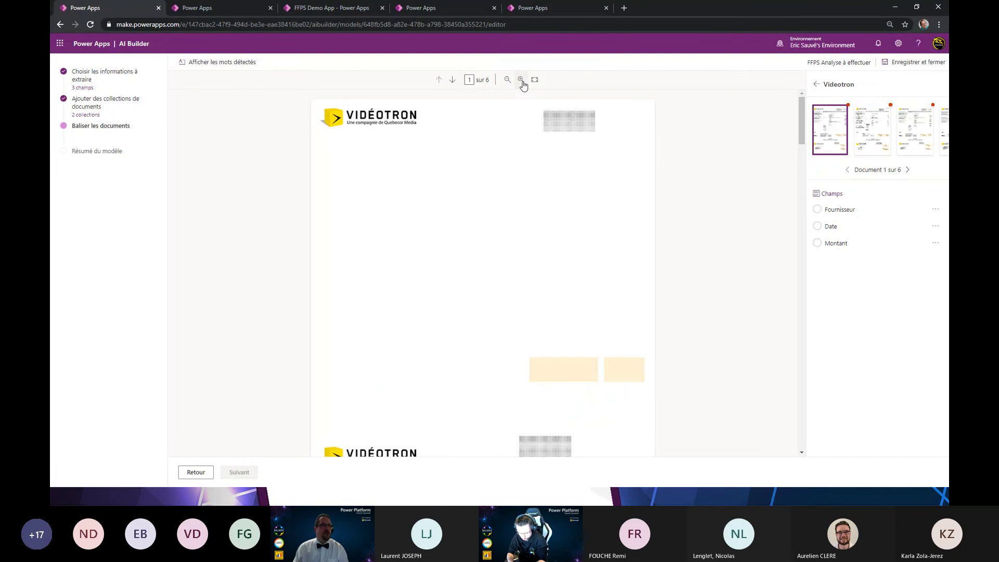
{"action": "left_click", "coordinate": [521, 80]}
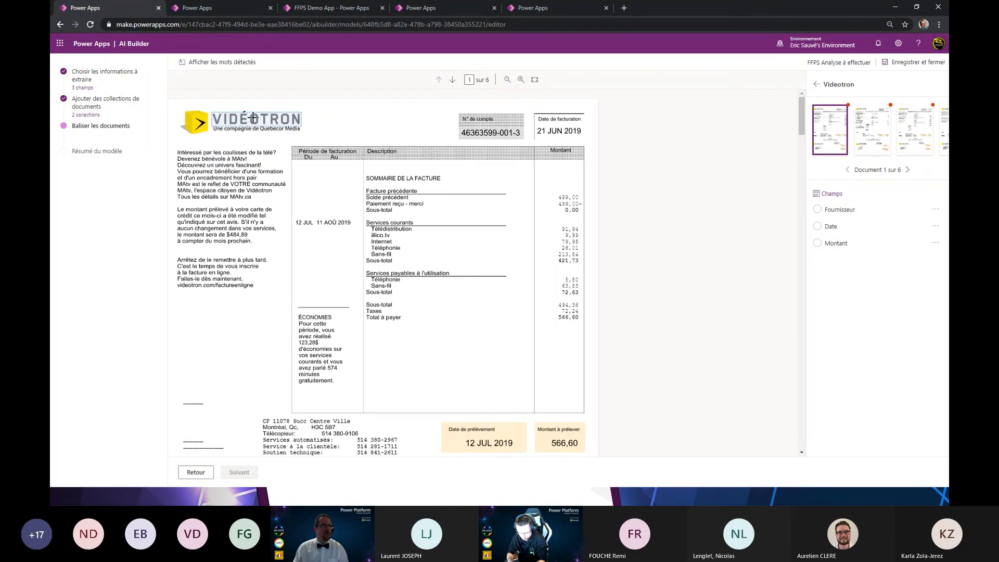
{"action": "left_click", "coordinate": [253, 118]}
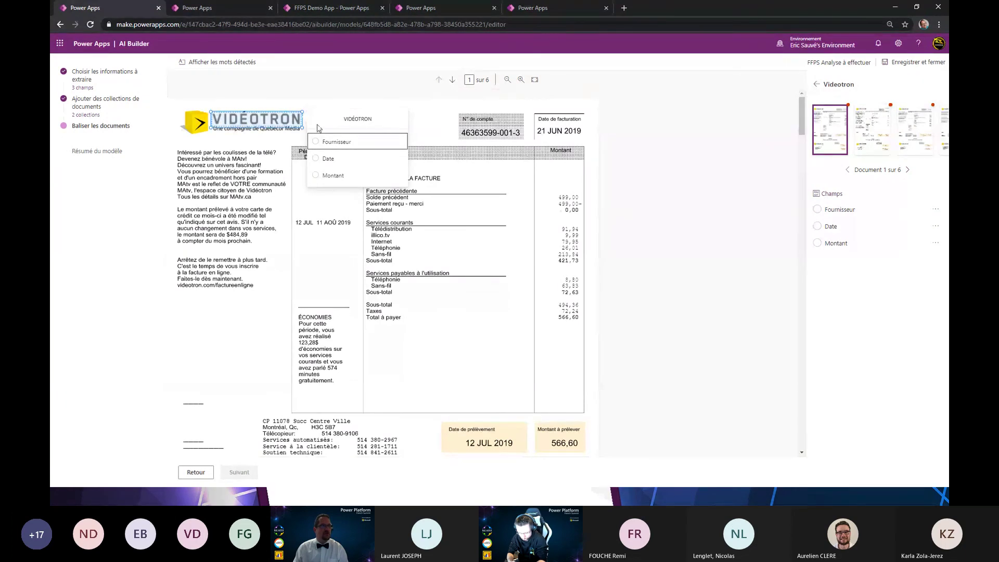
{"action": "left_click", "coordinate": [326, 143]}
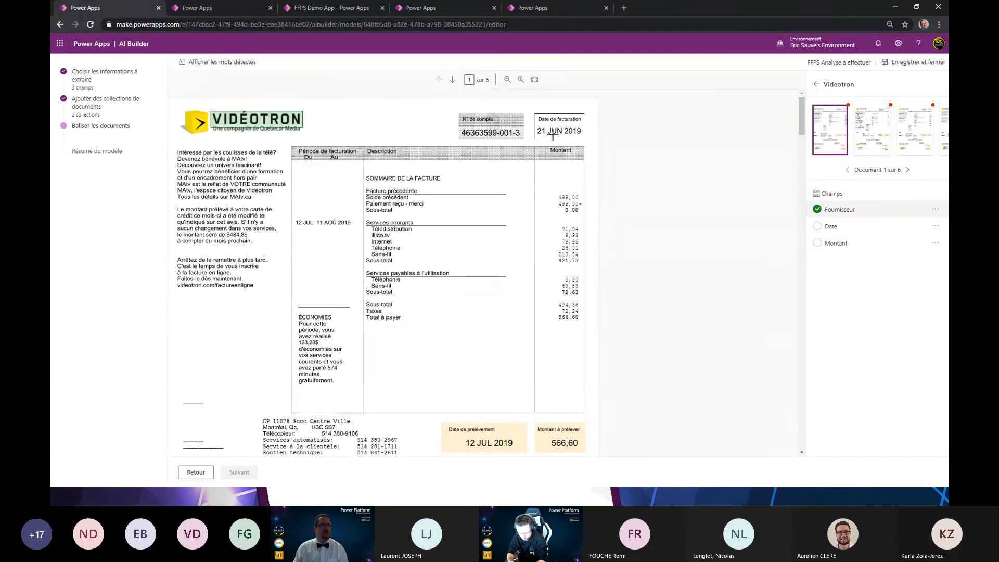
{"action": "left_click_drag", "start_coordinate": [543, 132], "coordinate": [587, 136]}
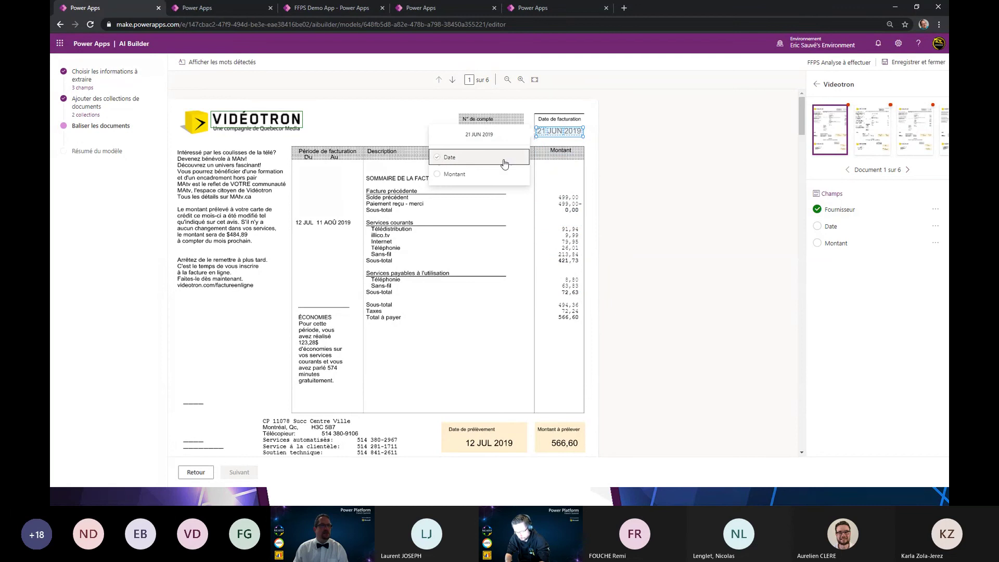
{"action": "left_click", "coordinate": [466, 158]}
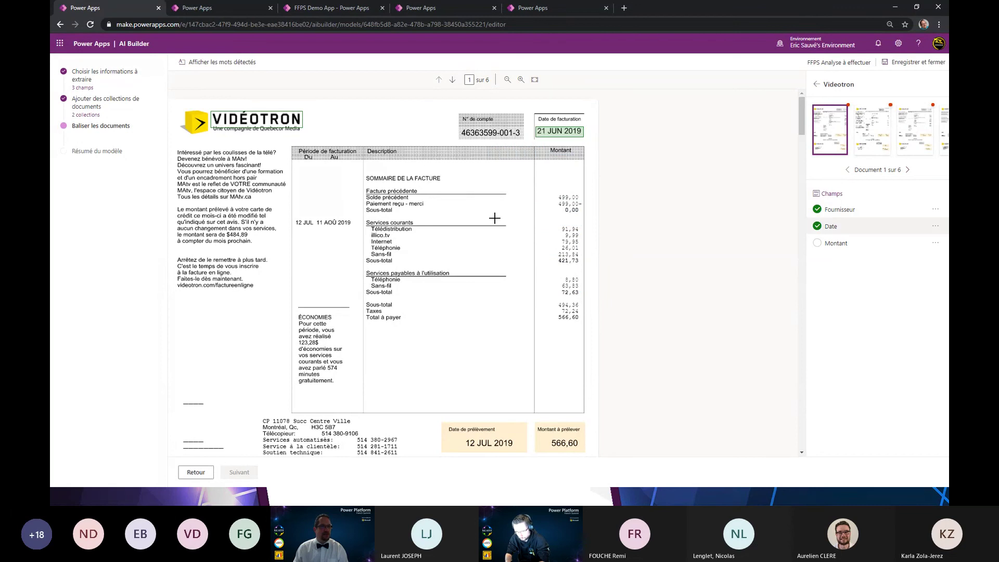
{"action": "left_click", "coordinate": [560, 444]}
{"action": "left_click", "coordinate": [489, 442]}
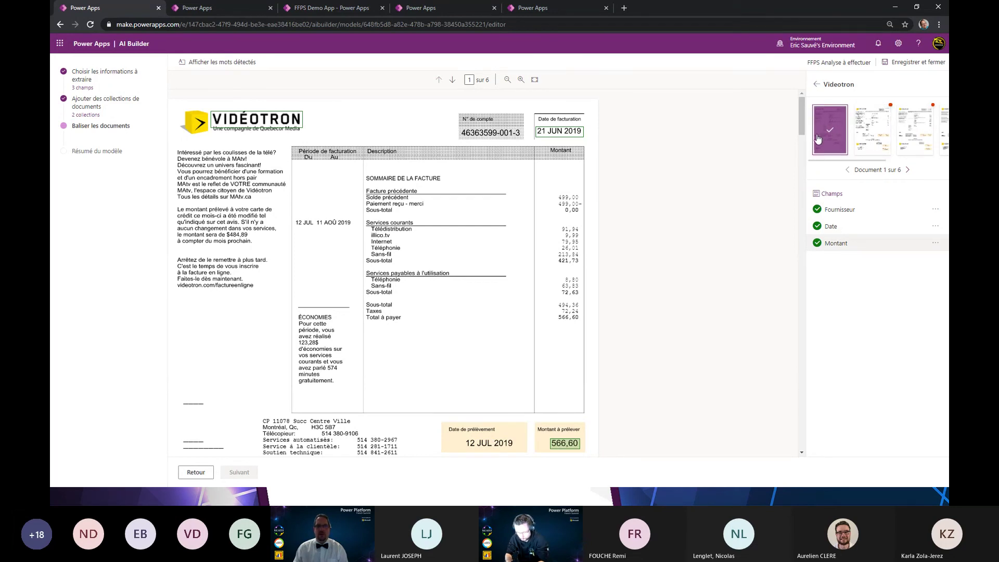
Step: On document 2, tag VIDÉOTRON as Fournisseur, the billing date 21 AOÛ 2020 as Date and 198,05 as Montant
{"action": "left_click", "coordinate": [906, 172]}
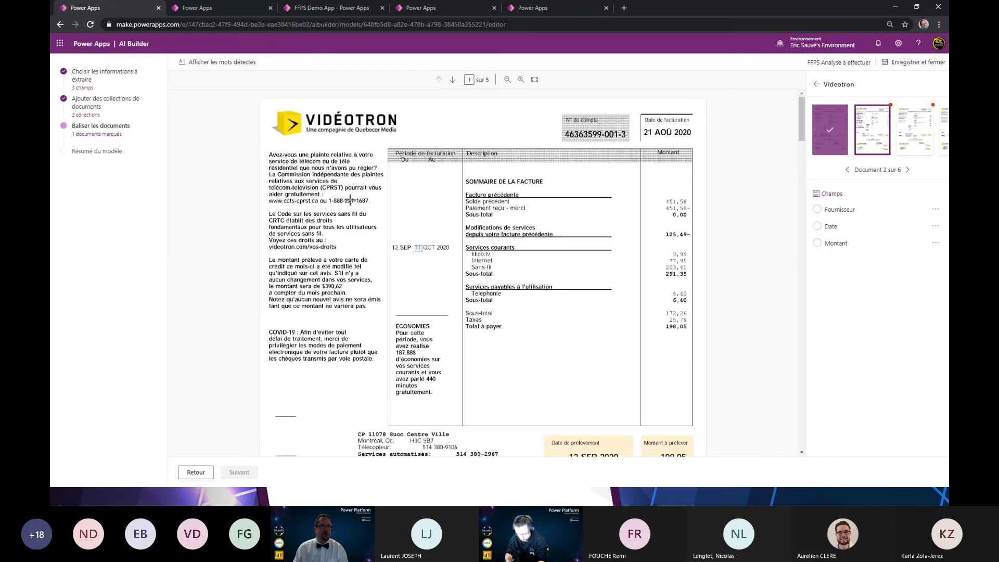
{"action": "left_click", "coordinate": [368, 123]}
{"action": "left_click", "coordinate": [421, 141]}
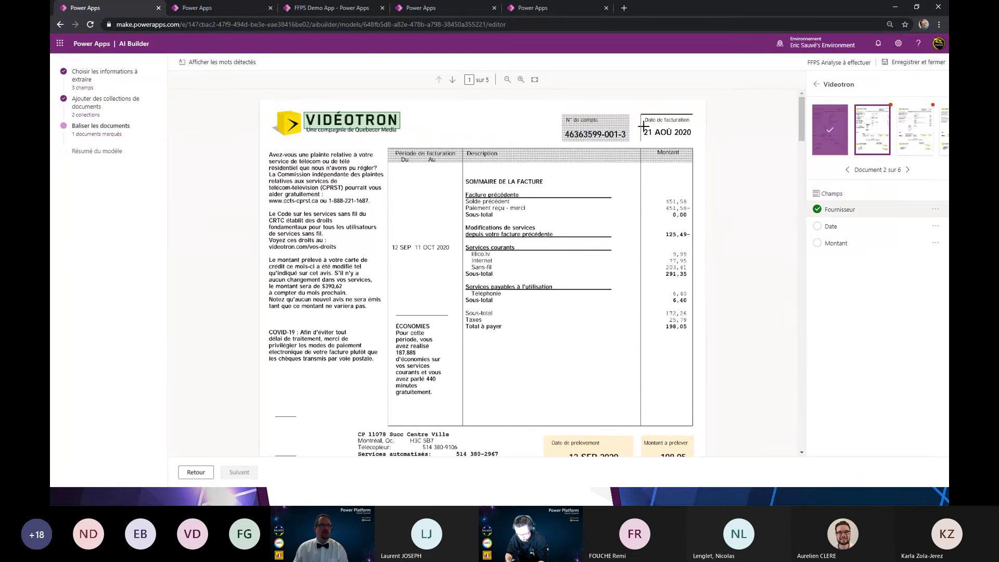
{"action": "left_click_drag", "start_coordinate": [644, 127], "coordinate": [689, 140]}
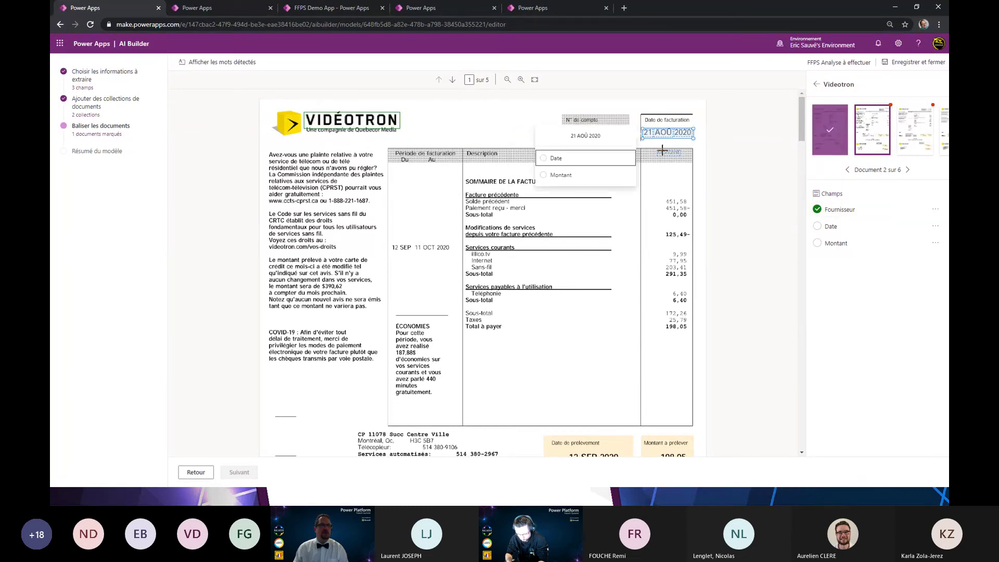
{"action": "left_click", "coordinate": [575, 161]}
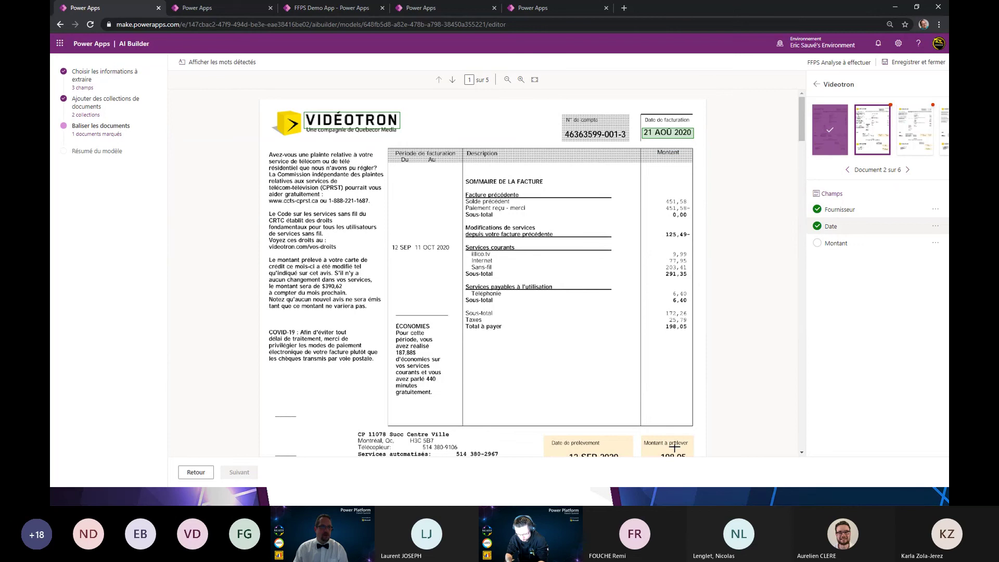
{"action": "scroll", "coordinate": [675, 447], "scroll_direction": "down", "scroll_amount": 1}
{"action": "left_click", "coordinate": [669, 412]}
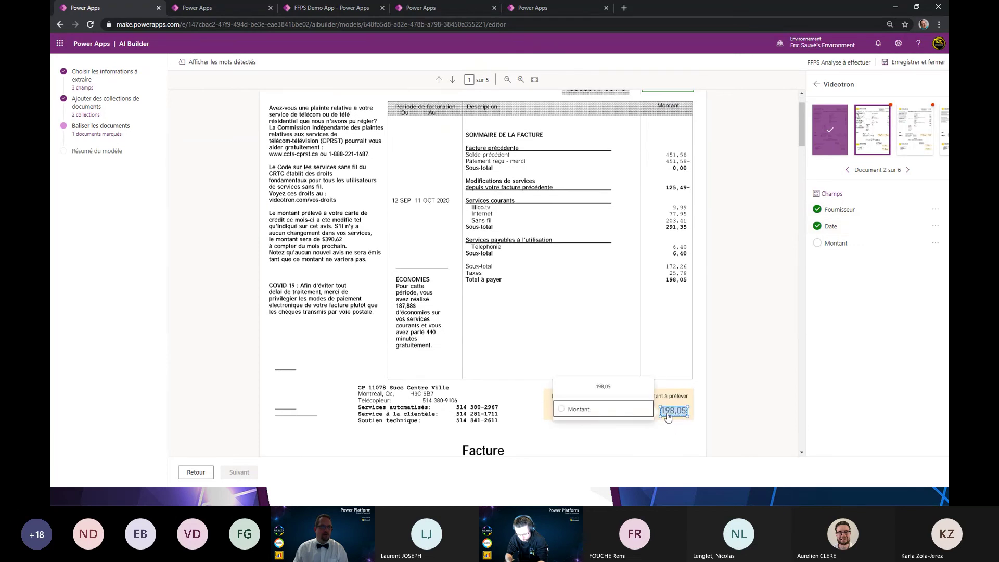
{"action": "left_click", "coordinate": [621, 410]}
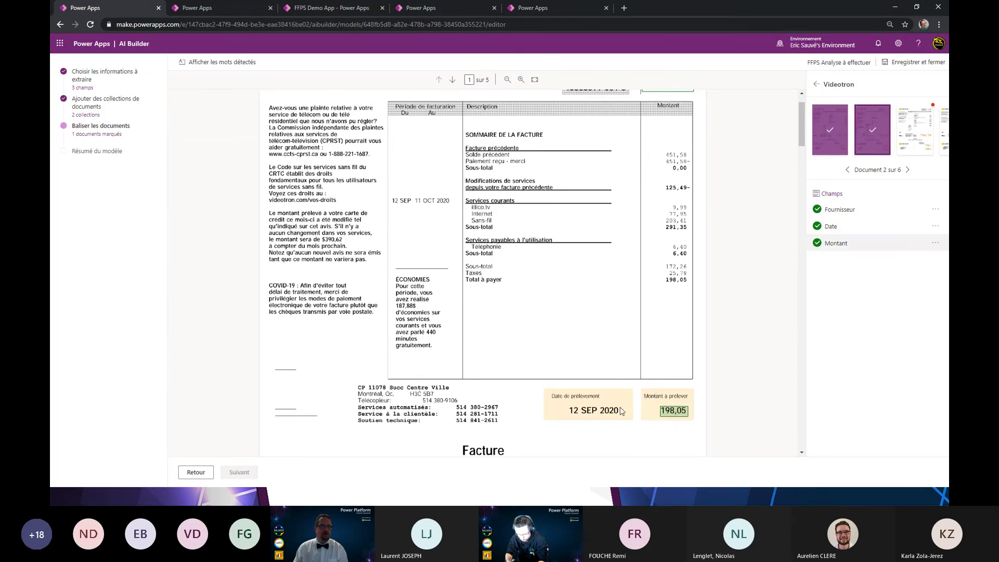
Step: Open document 3, dismiss the automatic tagging tip and tag the VIDÉOTRON logo text as Fournisseur
{"action": "left_click", "coordinate": [908, 171]}
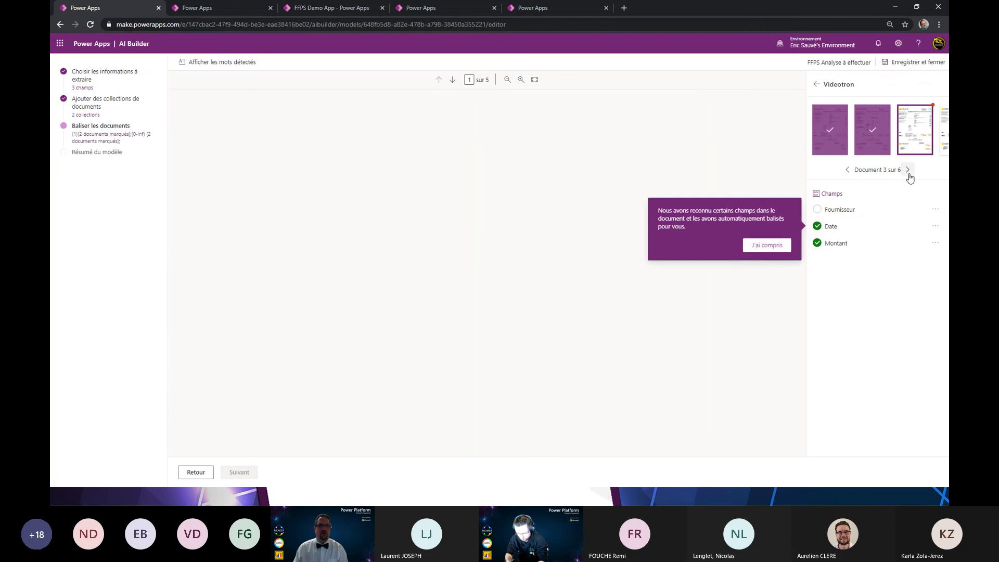
{"action": "left_click", "coordinate": [771, 247]}
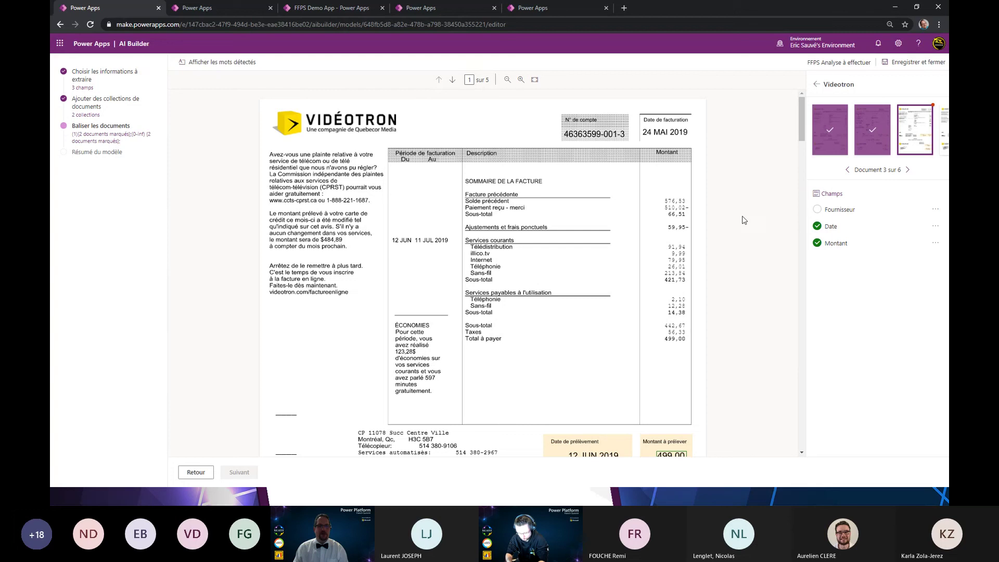
{"action": "left_click", "coordinate": [357, 120]}
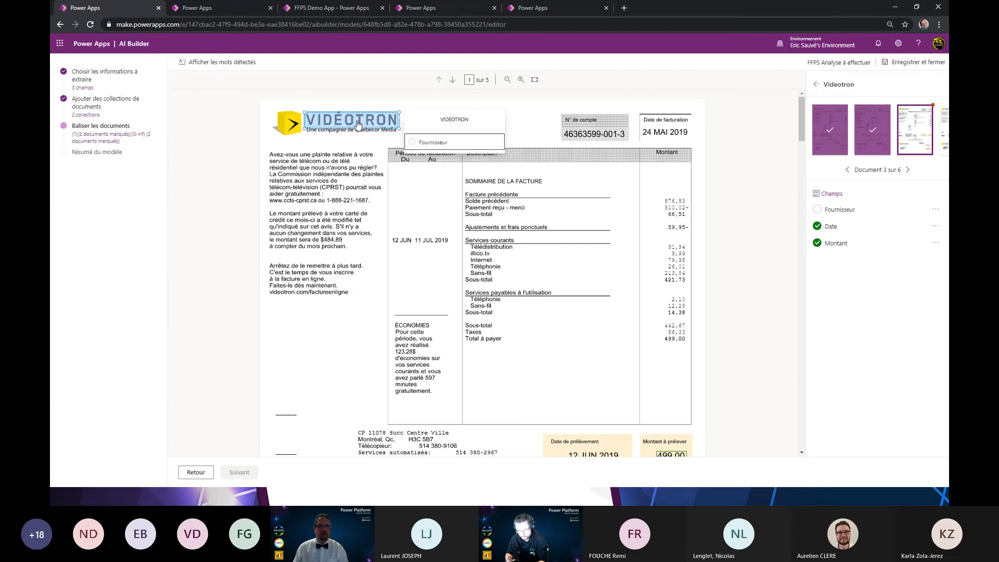
{"action": "left_click", "coordinate": [422, 142]}
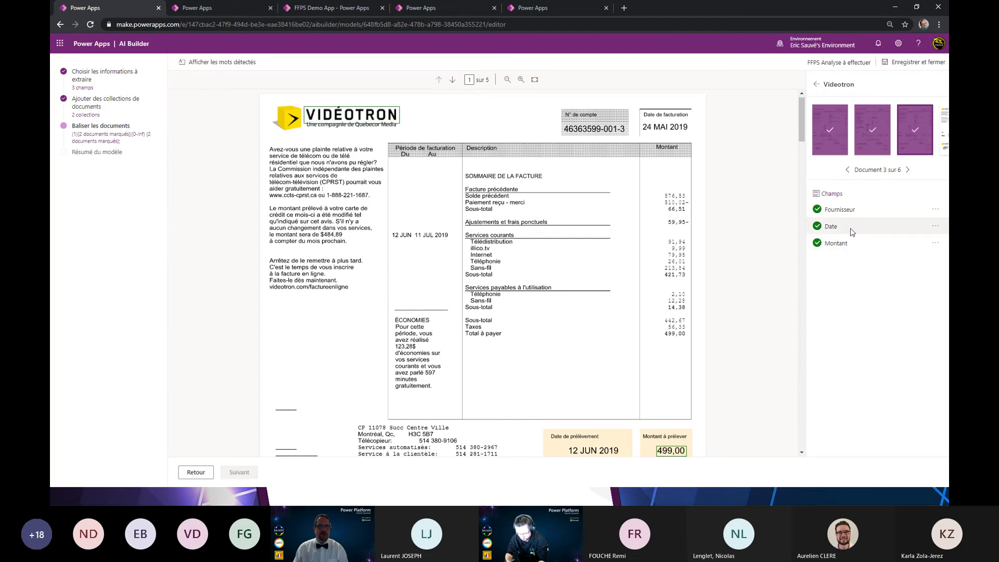
Step: Replace document 3's automatic Date tag on page 2 with the billing date 24 MAI 2019 on page 1
{"action": "left_click", "coordinate": [831, 226]}
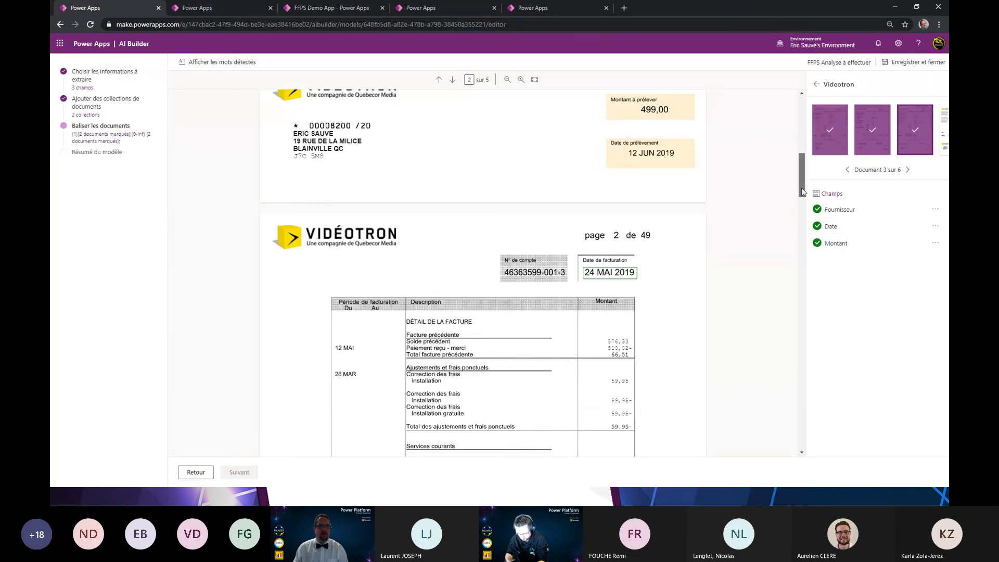
{"action": "left_click_drag", "start_coordinate": [800, 204], "coordinate": [796, 127]}
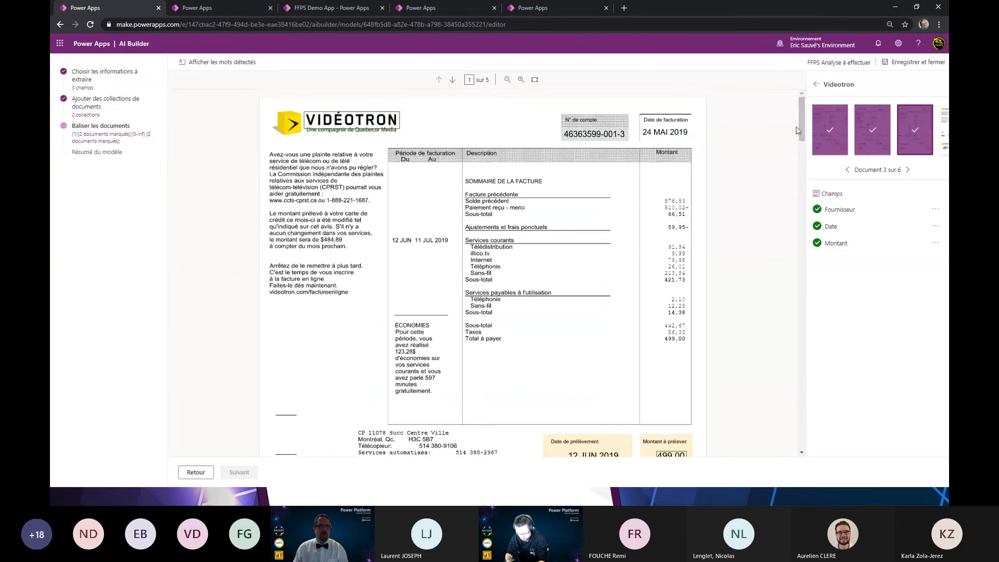
{"action": "left_click", "coordinate": [935, 209]}
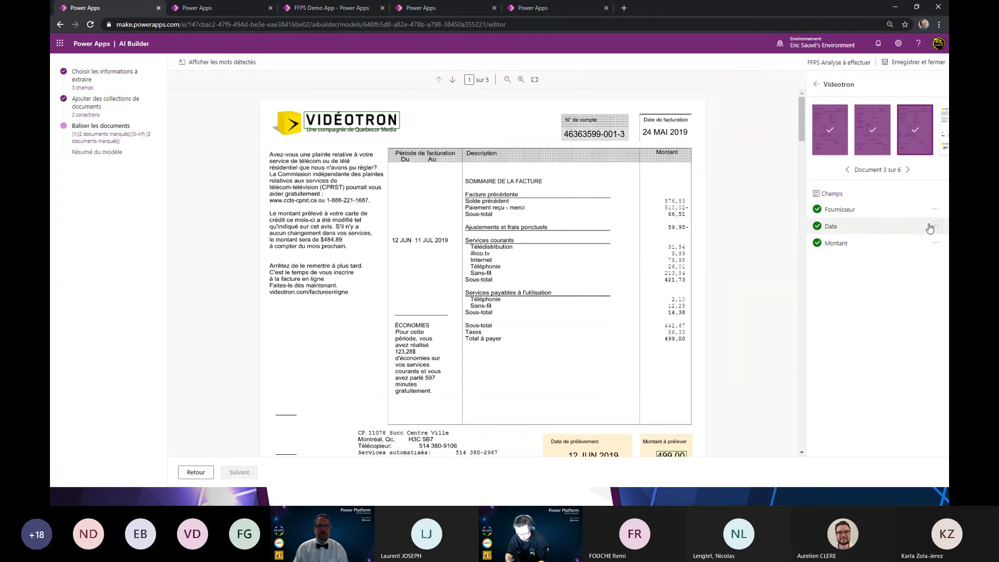
{"action": "left_click", "coordinate": [935, 226]}
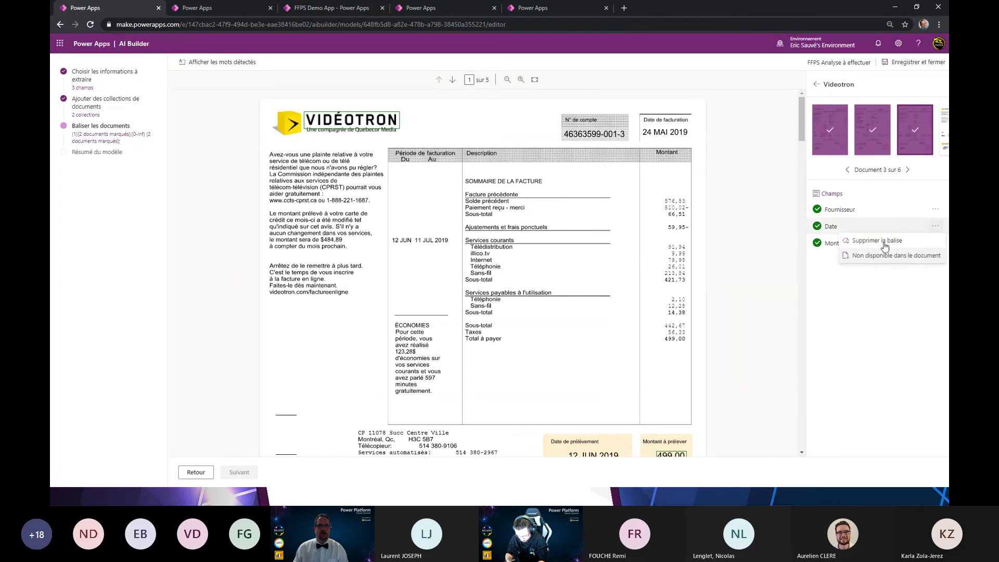
{"action": "left_click", "coordinate": [907, 257]}
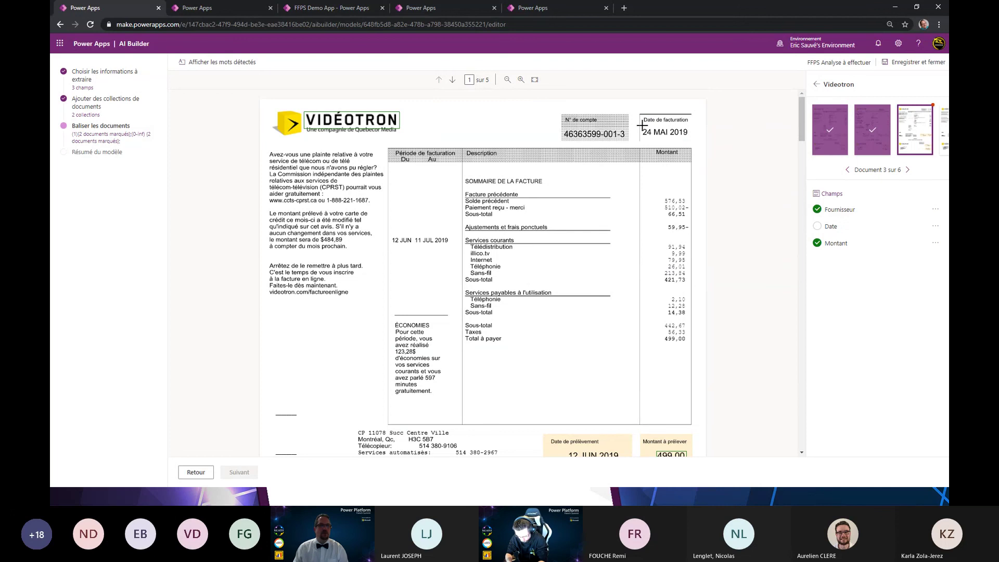
{"action": "left_click_drag", "start_coordinate": [643, 127], "coordinate": [691, 138]}
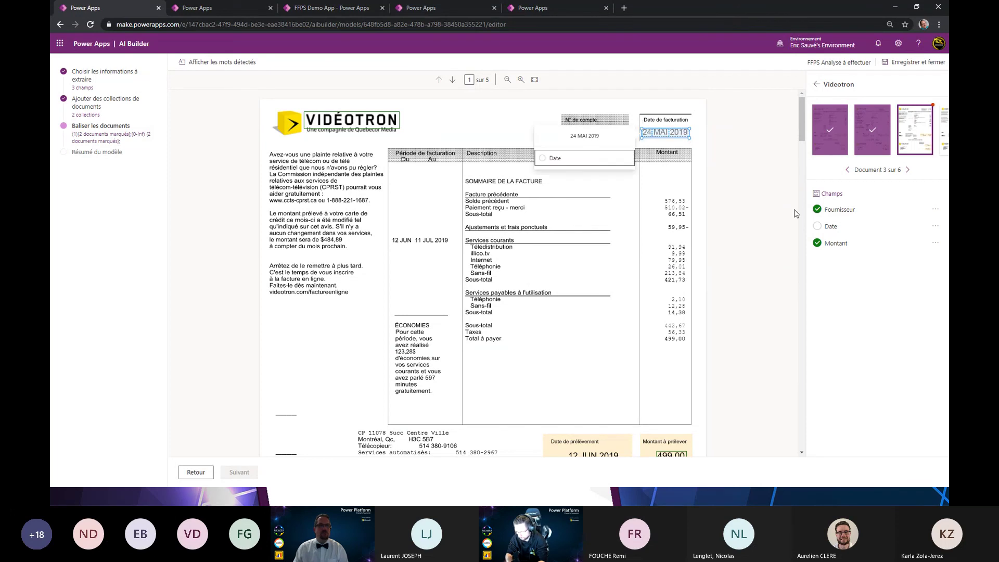
{"action": "left_click", "coordinate": [612, 161]}
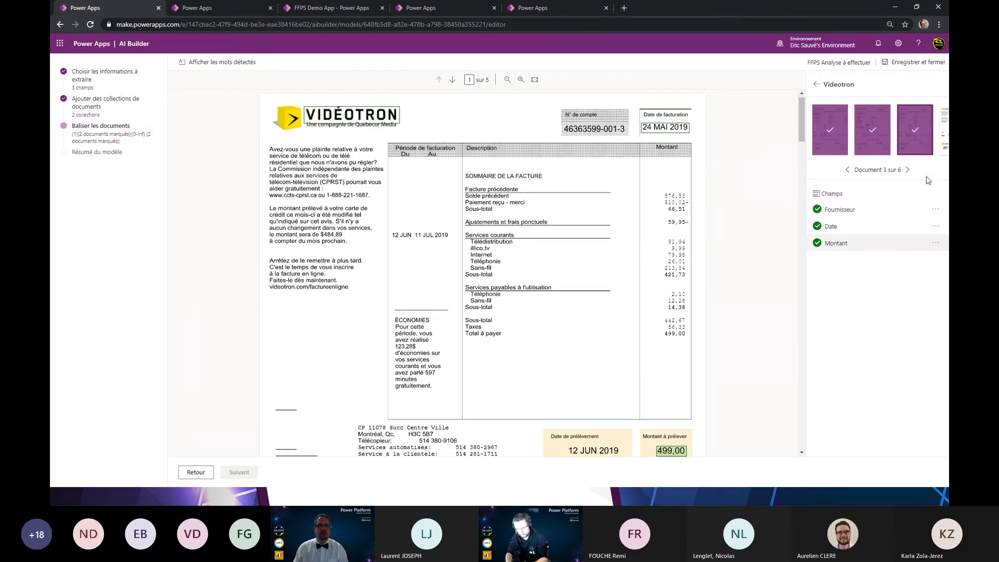
Step: Open document 4 and tag the VIDÉOTRON logo as Fournisseur
{"action": "left_click", "coordinate": [908, 172]}
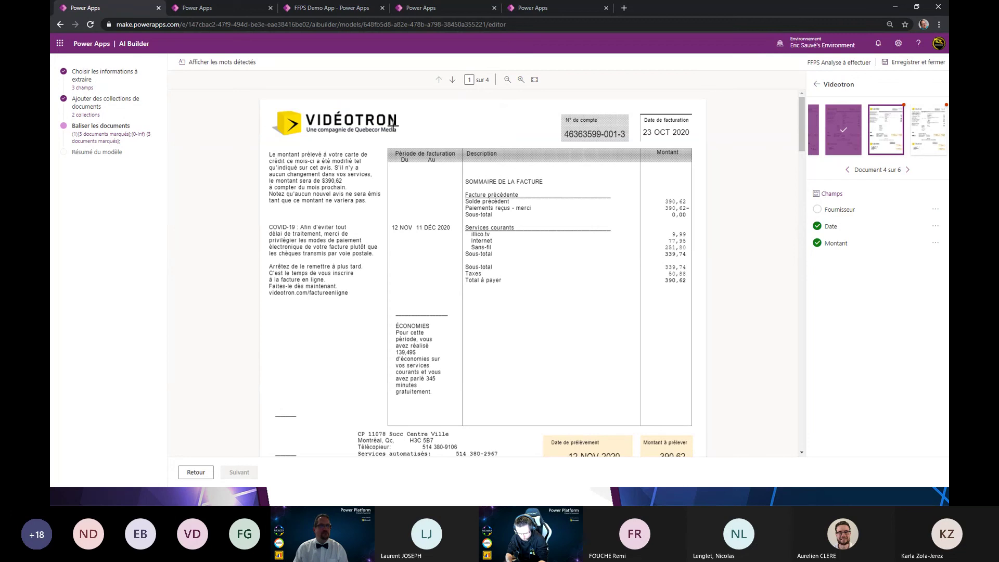
{"action": "left_click_drag", "start_coordinate": [275, 112], "coordinate": [395, 134]}
{"action": "left_click", "coordinate": [416, 147]}
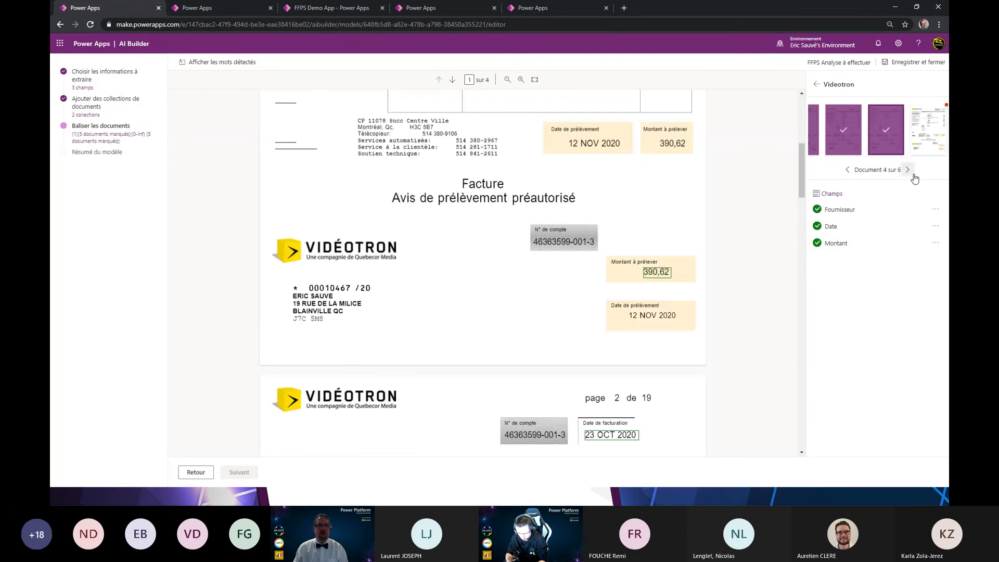
Step: Select the VIDÉOTRON logo text on document 5 and go back to the document collections stage
{"action": "left_click", "coordinate": [916, 154]}
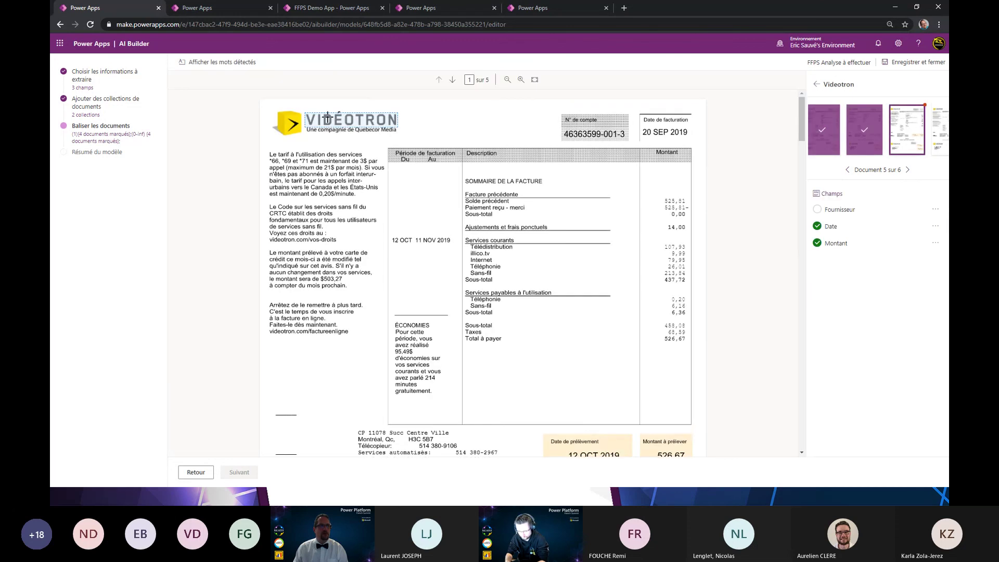
{"action": "left_click", "coordinate": [332, 120]}
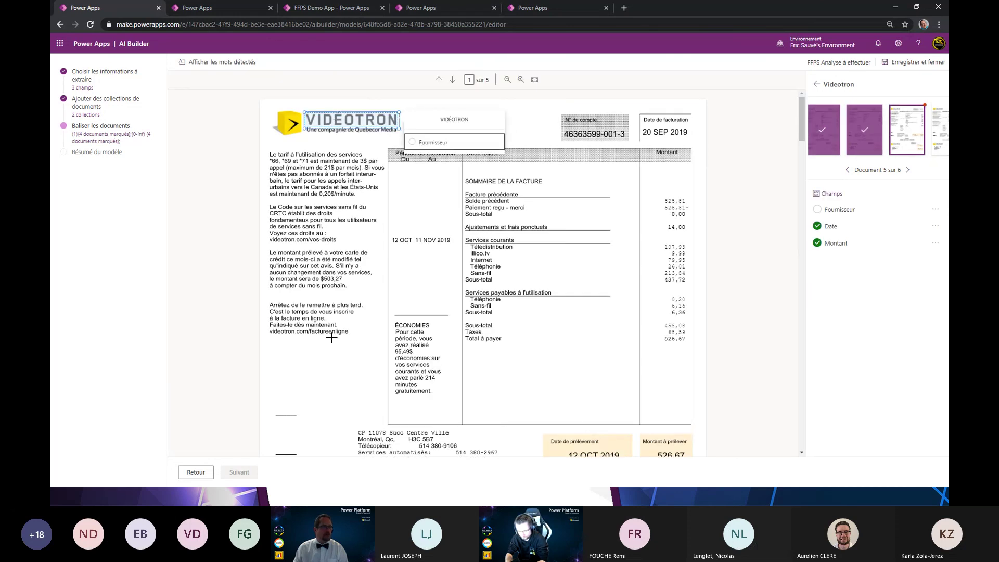
{"action": "left_click", "coordinate": [195, 470]}
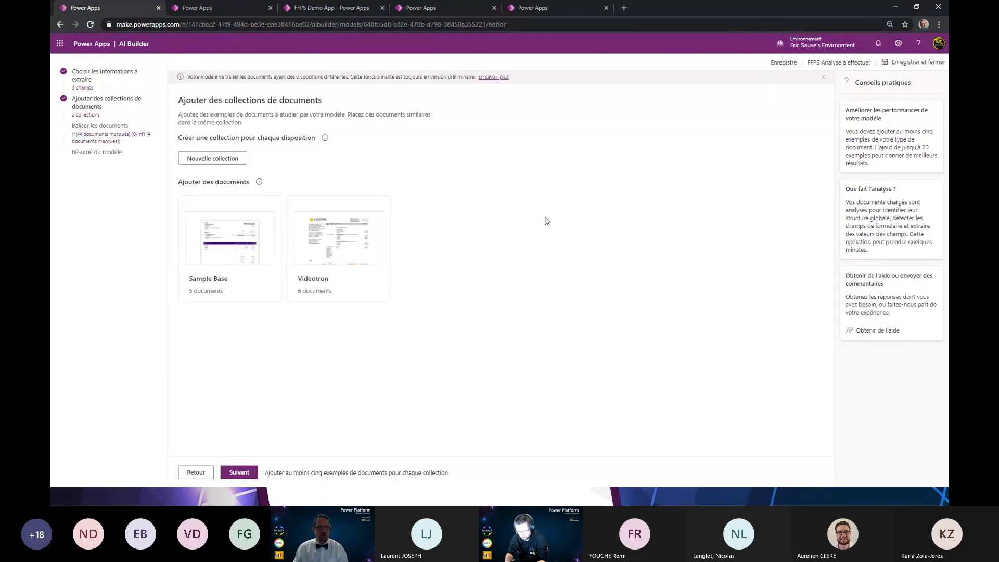
Step: Review the Sample Base collection's document list and open that collection at the tagging stage
{"action": "left_click", "coordinate": [239, 265]}
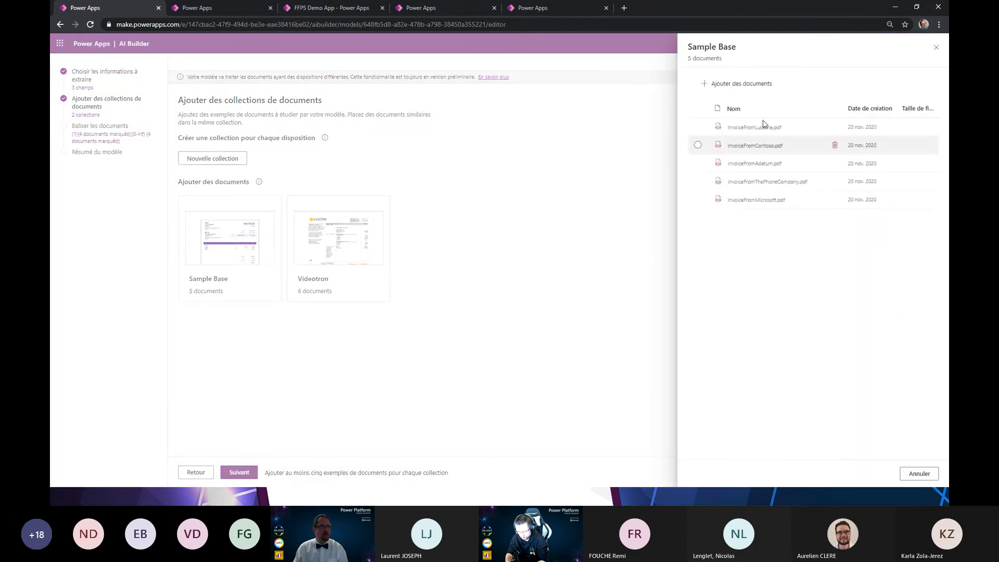
{"action": "left_click", "coordinate": [936, 47]}
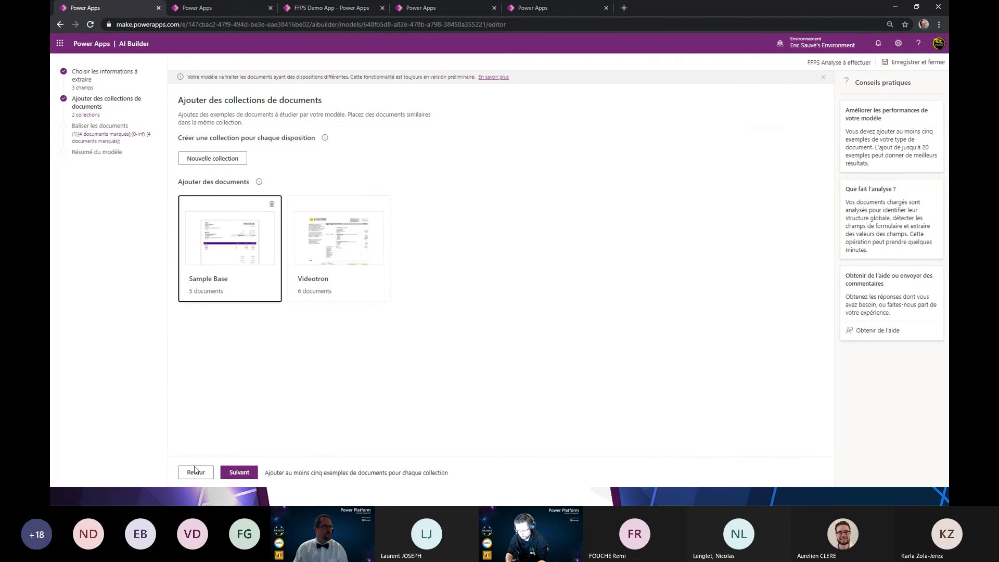
{"action": "left_click", "coordinate": [222, 475]}
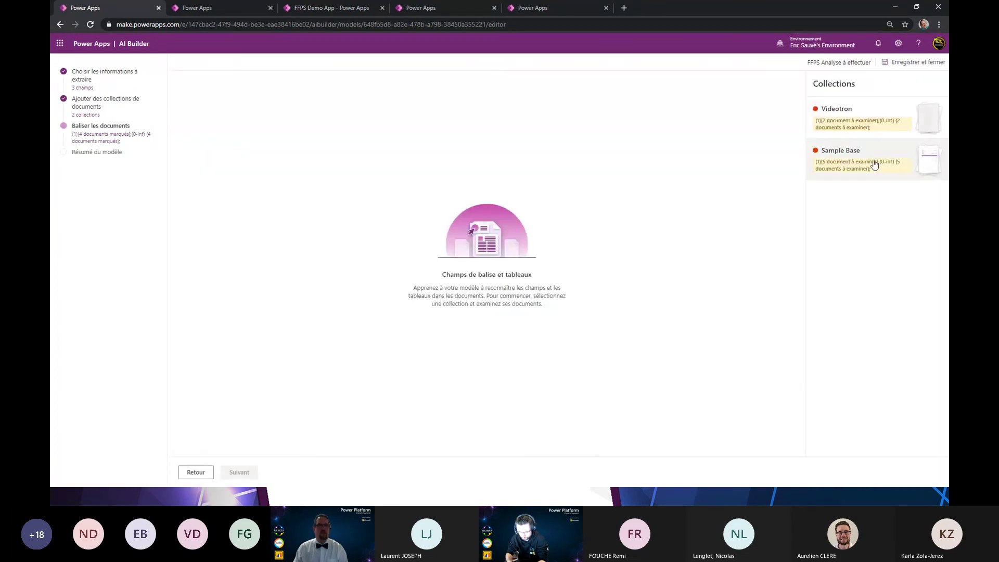
{"action": "left_click", "coordinate": [874, 165]}
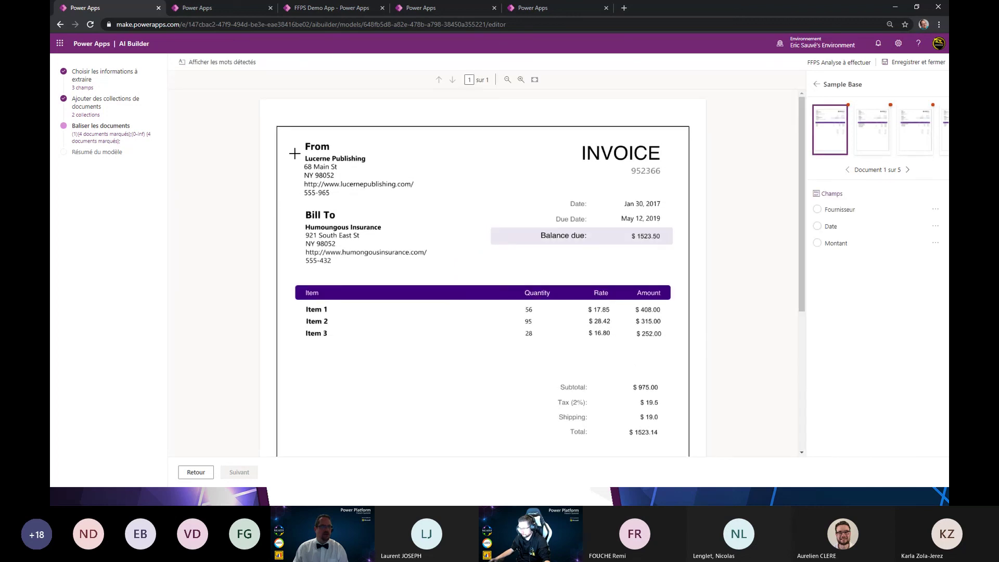
Step: On document 1, tag Lucerne Publishing as Fournisseur, the invoice number as Date and the total 1523.14 as Montant
{"action": "left_click_drag", "start_coordinate": [297, 152], "coordinate": [372, 164]}
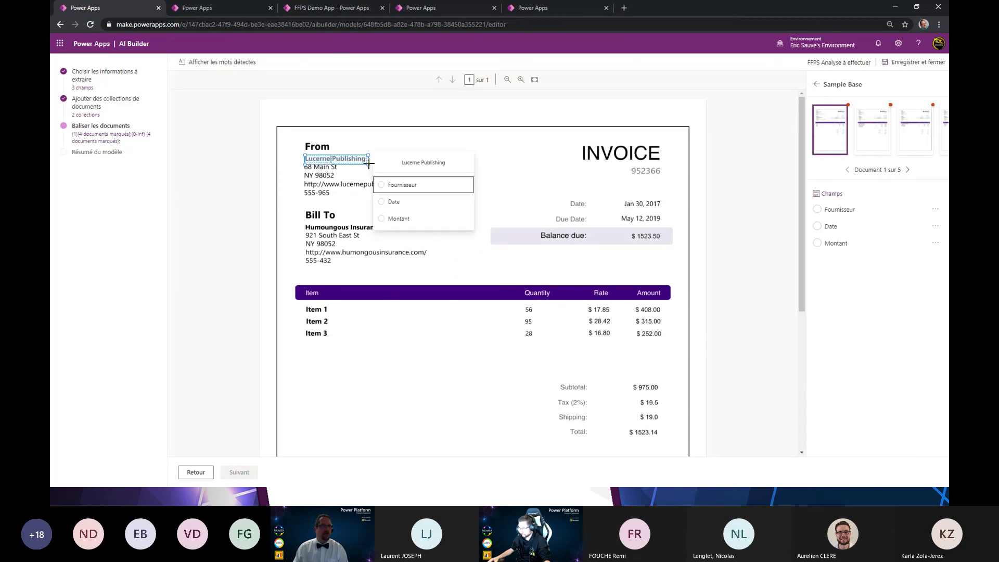
{"action": "left_click", "coordinate": [422, 186]}
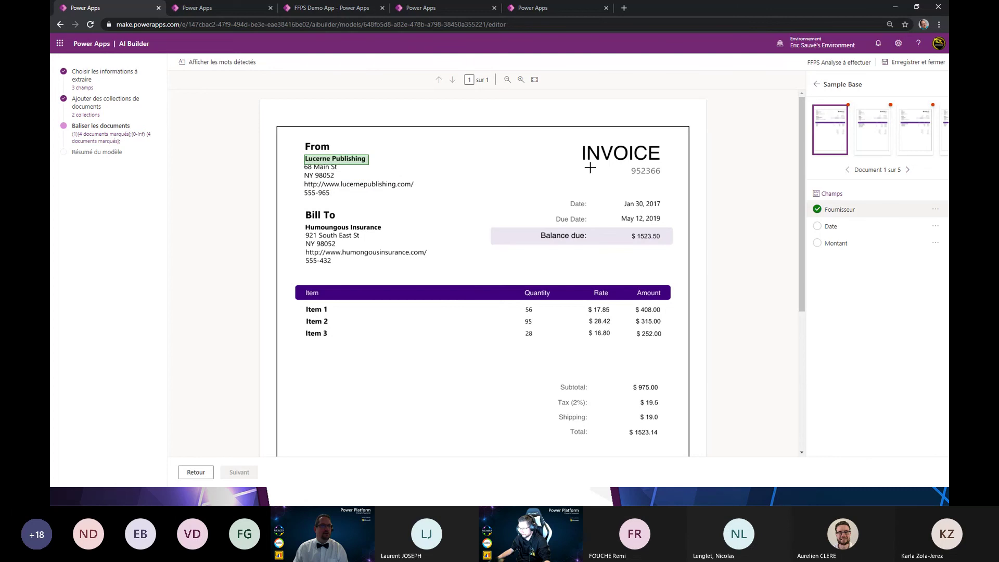
{"action": "left_click_drag", "start_coordinate": [590, 167], "coordinate": [663, 178]}
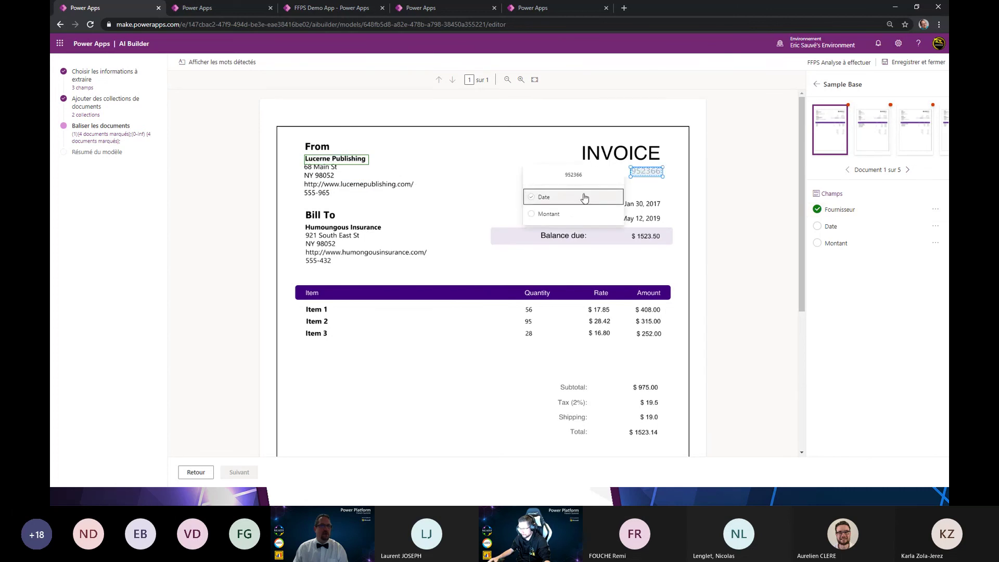
{"action": "left_click", "coordinate": [585, 198]}
{"action": "left_click_drag", "start_coordinate": [665, 446], "coordinate": [631, 425]}
{"action": "left_click", "coordinate": [582, 435]}
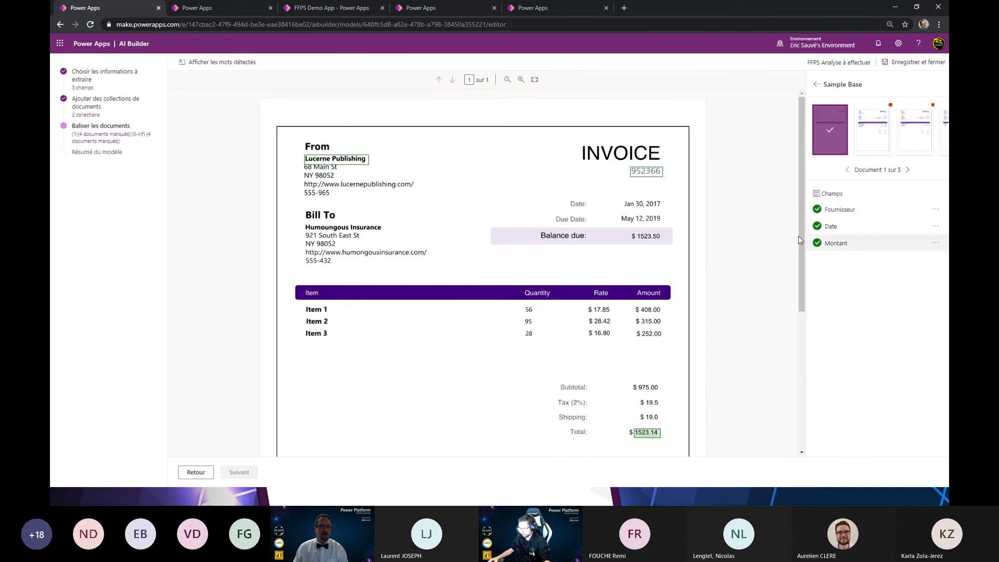
Step: Open document 2 and tag Contoso, Ltd. as Fournisseur and the total 8753.49 as Montant
{"action": "left_click", "coordinate": [902, 177]}
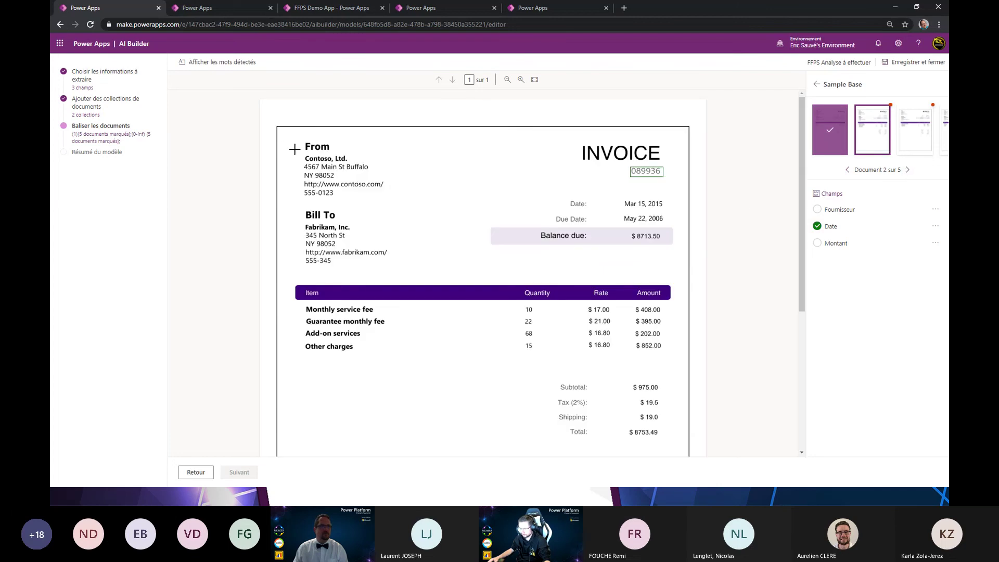
{"action": "left_click_drag", "start_coordinate": [295, 149], "coordinate": [359, 167]}
{"action": "left_click", "coordinate": [395, 192]}
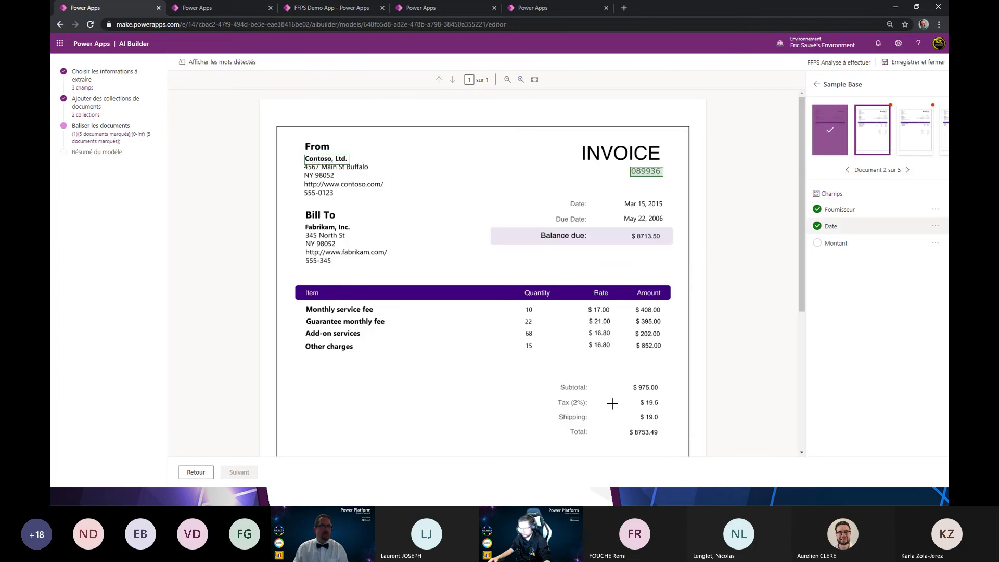
{"action": "left_click_drag", "start_coordinate": [650, 435], "coordinate": [659, 437]}
{"action": "left_click", "coordinate": [584, 435]}
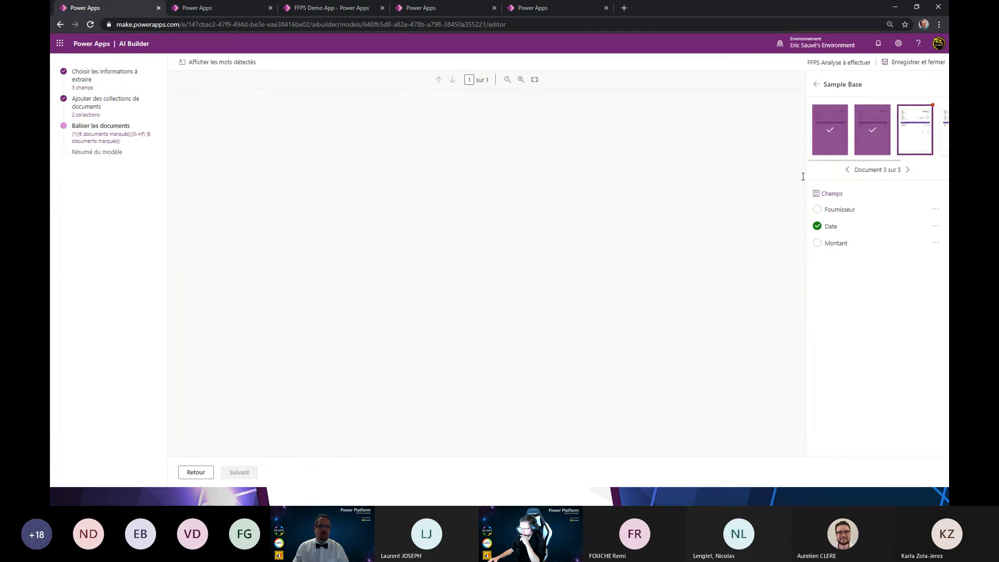
Step: On document 3, tag Adatum, Corp. as Fournisseur and the total 9641.85 as Montant
{"action": "left_click_drag", "start_coordinate": [316, 155], "coordinate": [352, 161]}
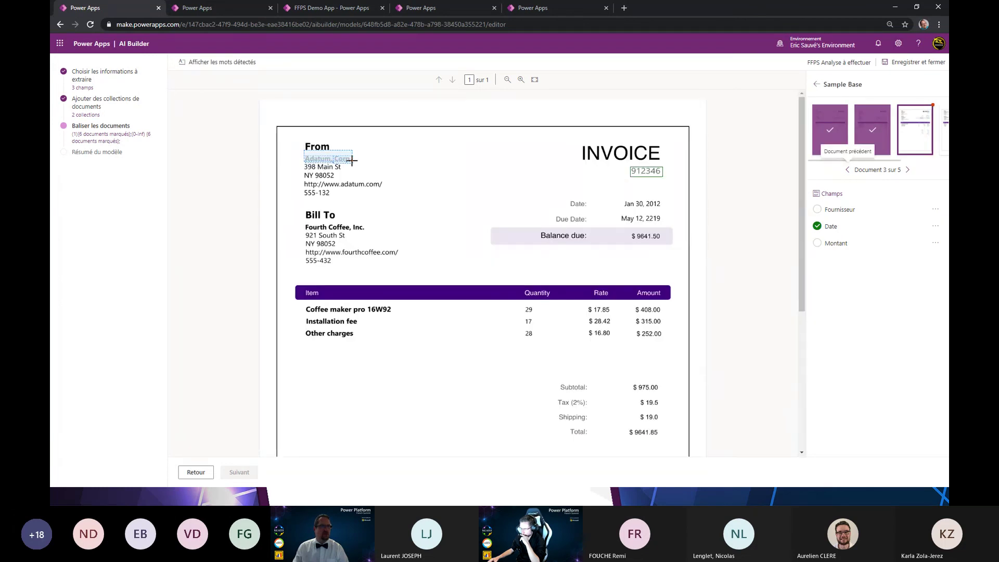
{"action": "left_click", "coordinate": [432, 183]}
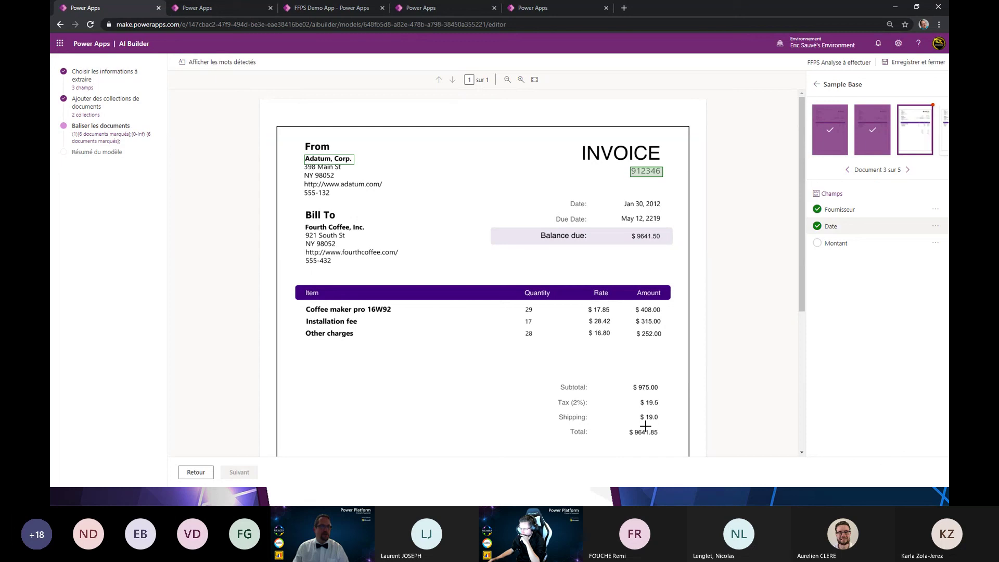
{"action": "left_click_drag", "start_coordinate": [643, 437], "coordinate": [651, 432]}
{"action": "left_click", "coordinate": [597, 435]}
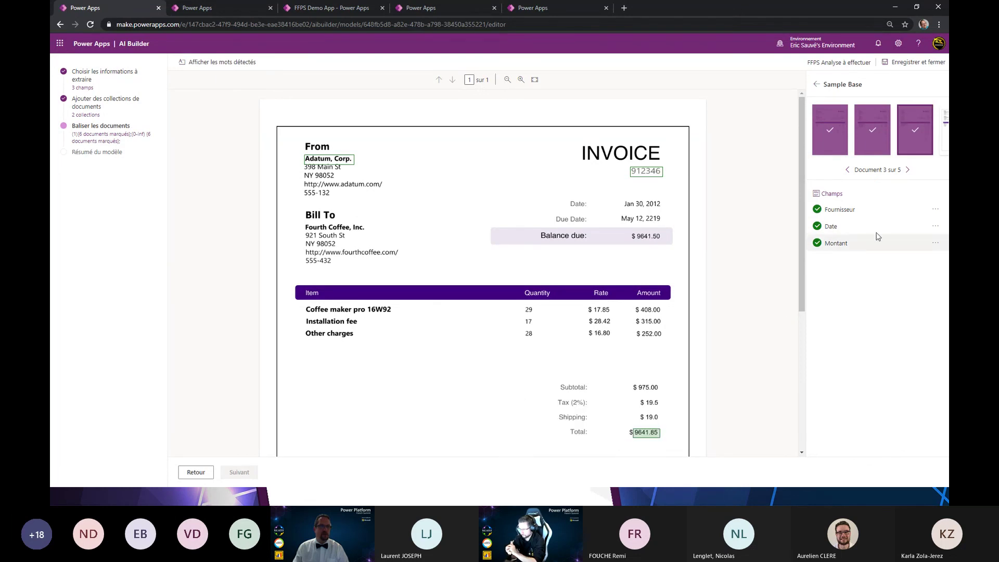
Step: Open document 4 and tag The Phone Company with its street line as Fournisseur and the total 5811.88 as Montant
{"action": "left_click", "coordinate": [908, 170]}
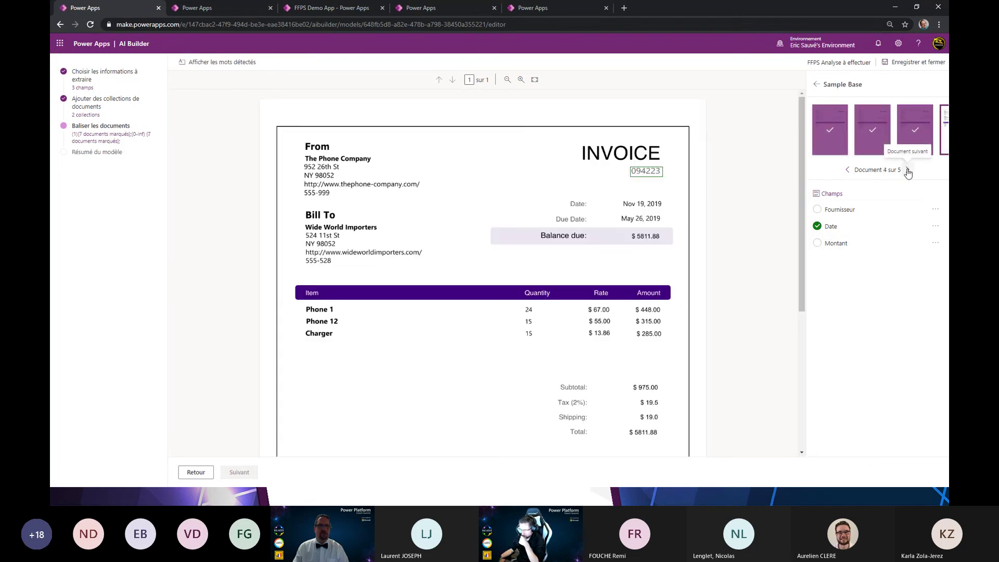
{"action": "mouse_move", "coordinate": [304, 155]}
{"action": "left_mouse_down"}
{"action": "mouse_move", "coordinate": [366, 161]}
{"action": "mouse_move", "coordinate": [303, 152]}
{"action": "left_mouse_up"}
{"action": "left_click", "coordinate": [364, 164]}
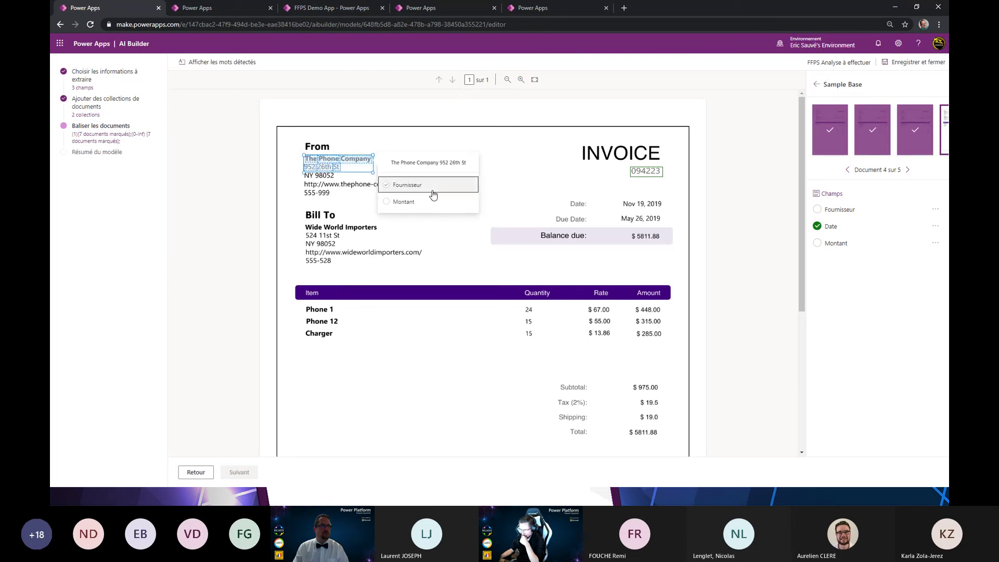
{"action": "left_click", "coordinate": [430, 189]}
{"action": "left_click_drag", "start_coordinate": [659, 426], "coordinate": [632, 438]}
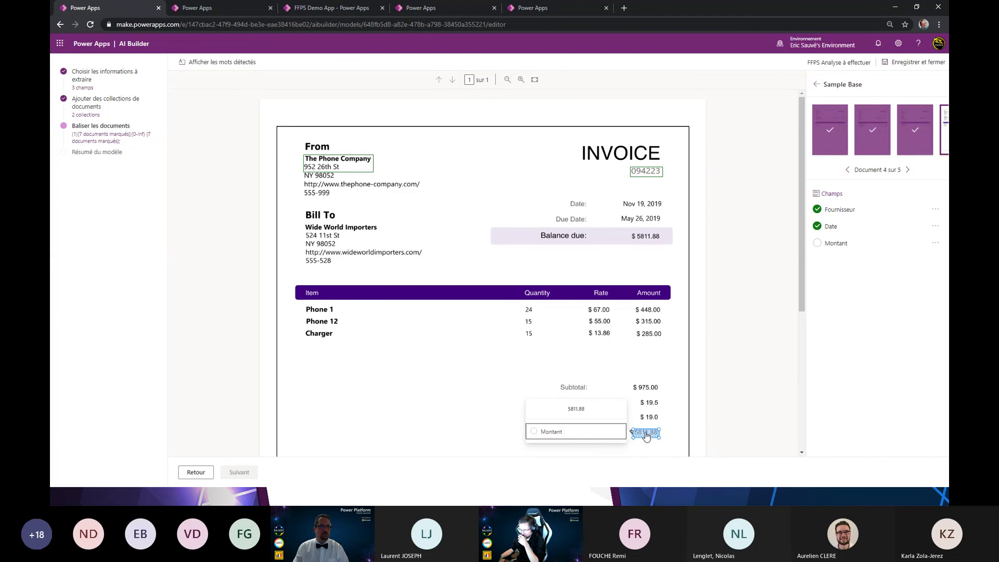
{"action": "left_click", "coordinate": [591, 431]}
Step: Open document 5 and tag Microsoft, Corp. as Fournisseur and the total 7458.57 as Montant
{"action": "left_click", "coordinate": [907, 170]}
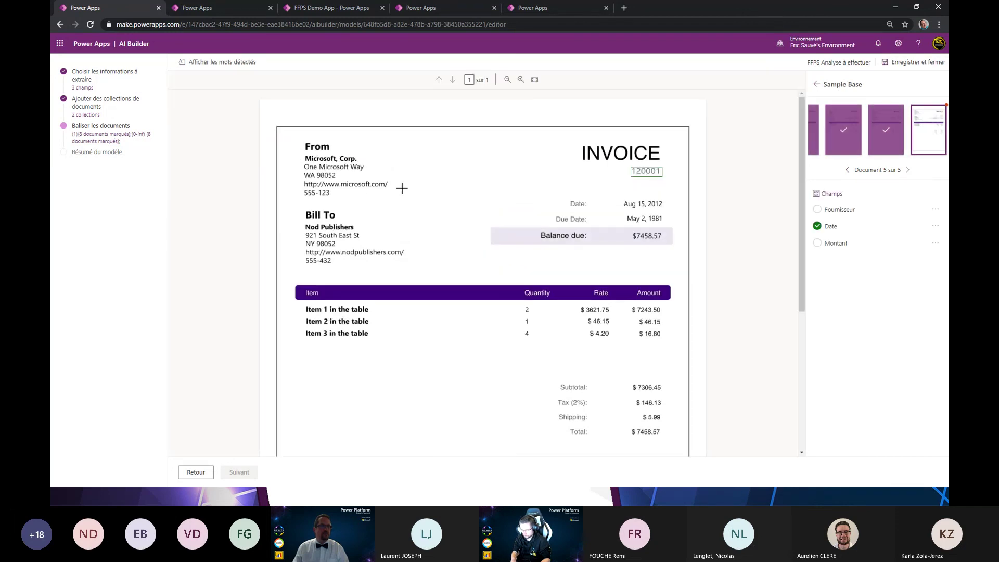
{"action": "left_click_drag", "start_coordinate": [298, 151], "coordinate": [358, 159]}
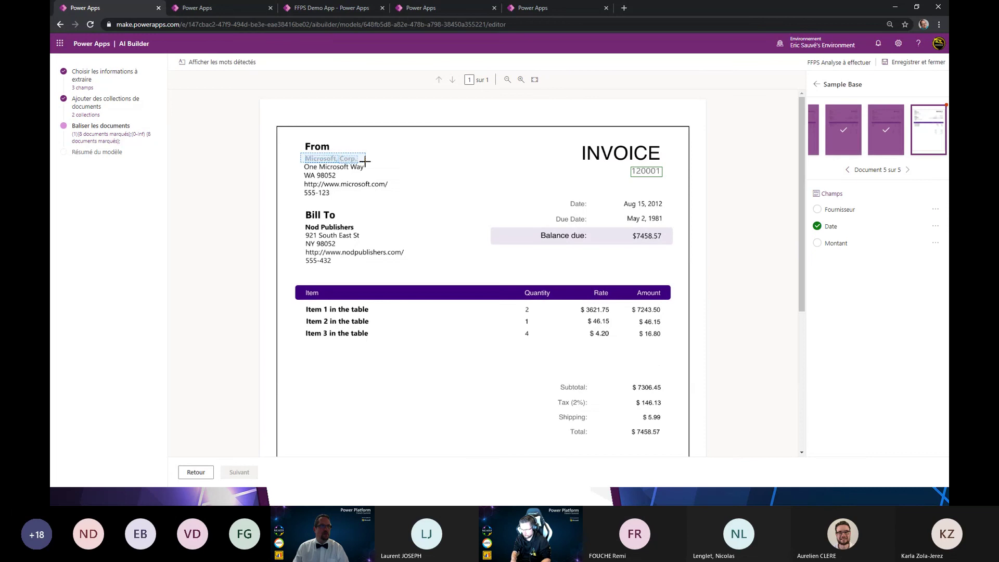
{"action": "left_click", "coordinate": [404, 187]}
{"action": "left_click_drag", "start_coordinate": [635, 426], "coordinate": [662, 437]}
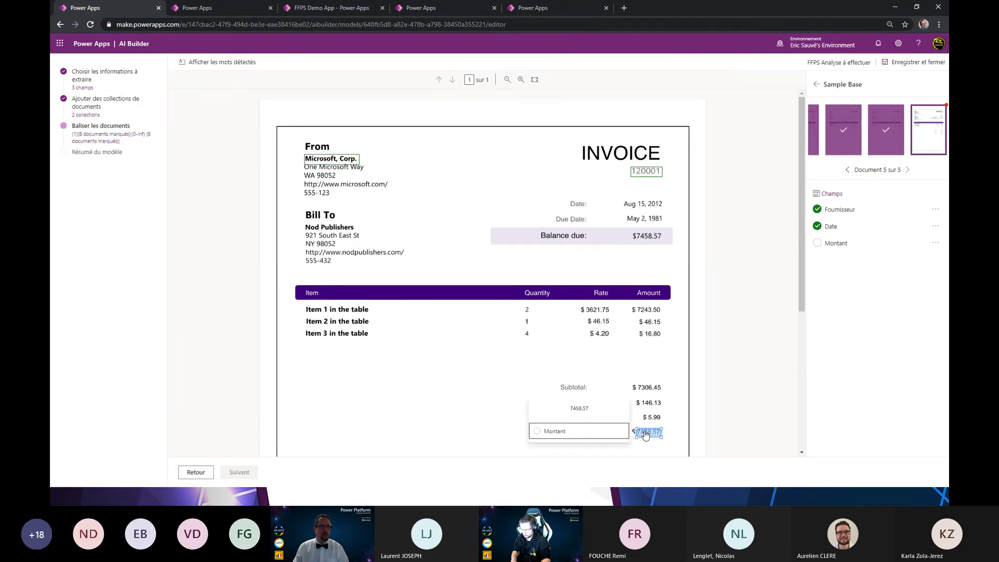
{"action": "left_click", "coordinate": [594, 437]}
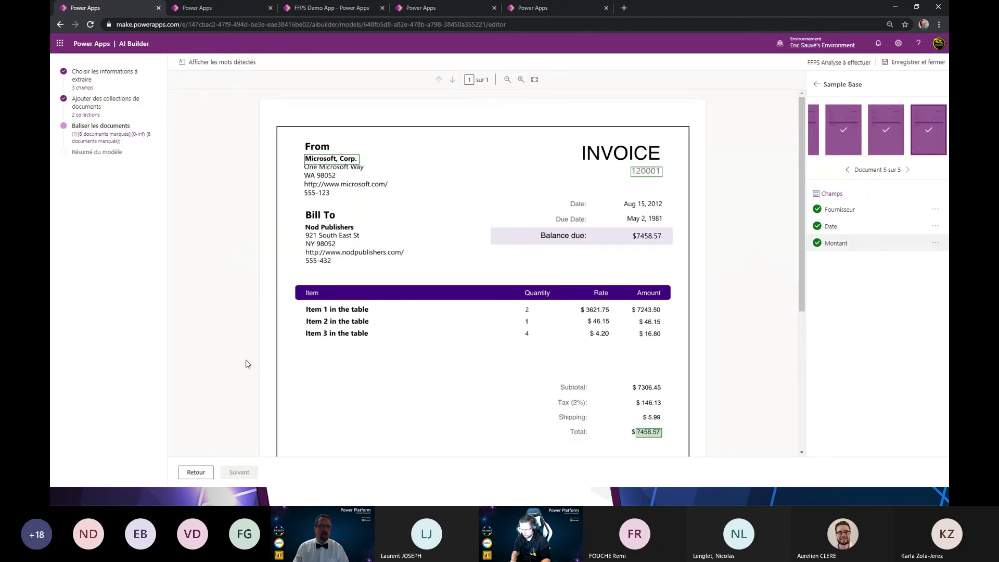
Step: Return to the document collections stage and reopen the Videotron collection for tagging
{"action": "left_click", "coordinate": [196, 472]}
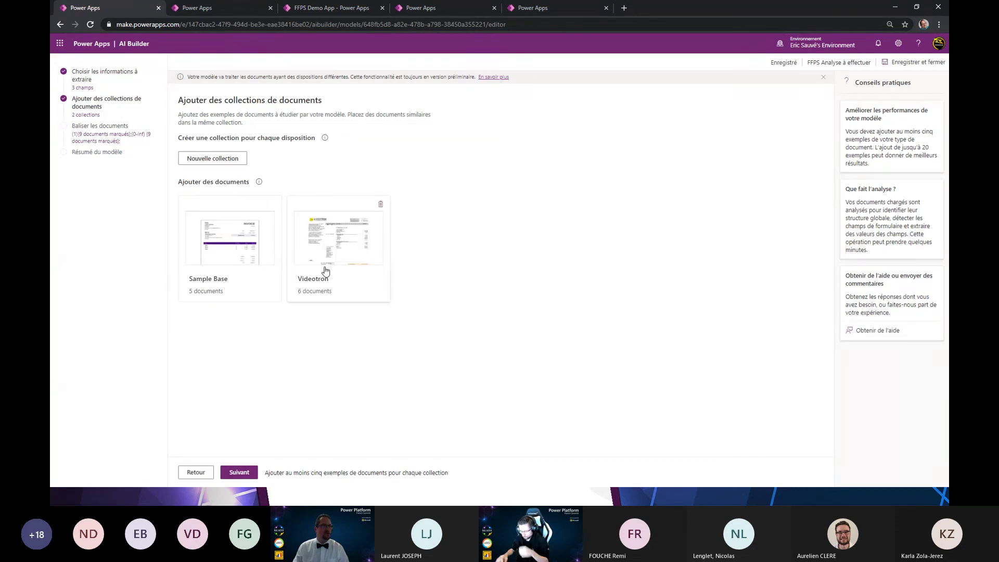
{"action": "left_click", "coordinate": [329, 278]}
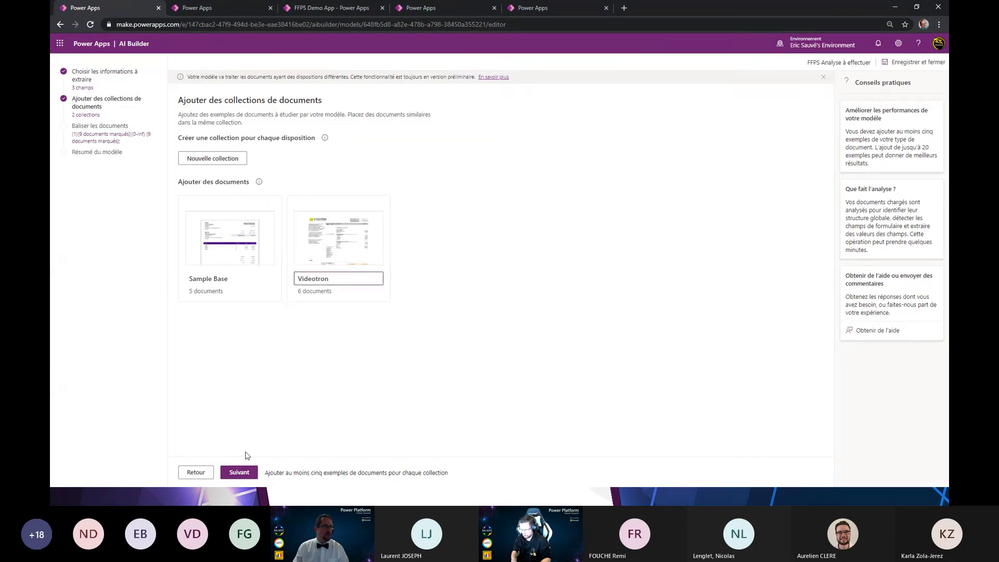
{"action": "left_click", "coordinate": [240, 472]}
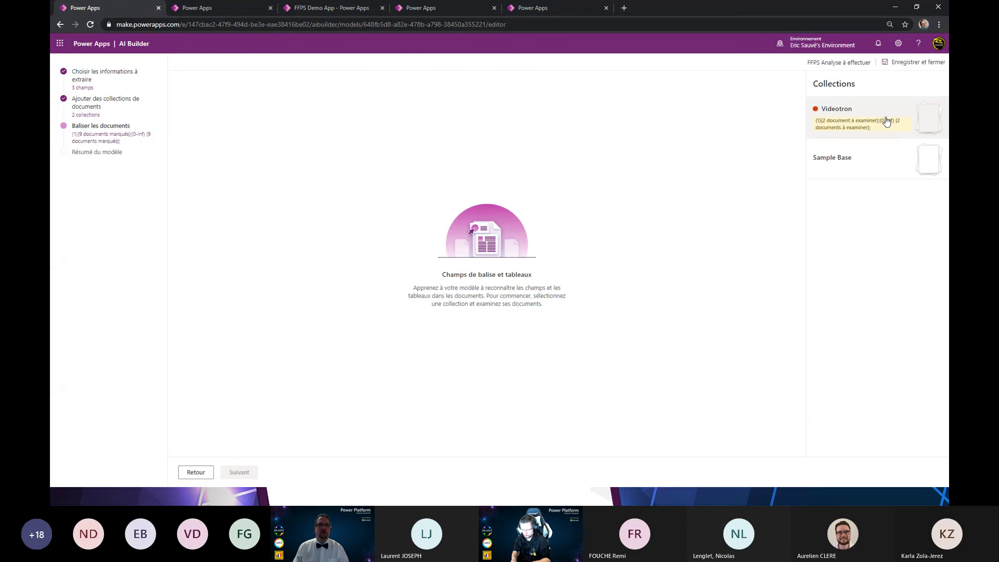
{"action": "left_click", "coordinate": [891, 133]}
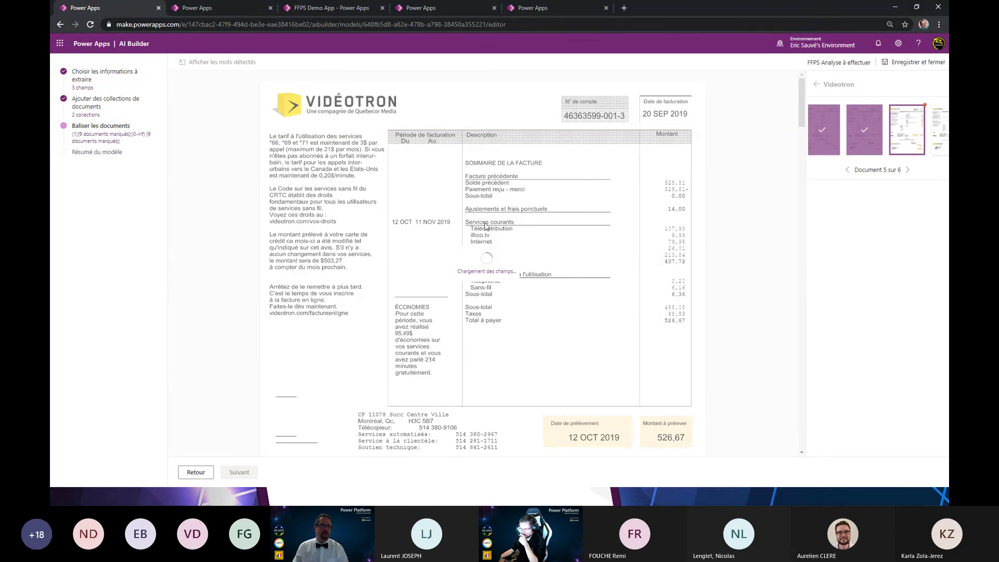
Step: Tag the VIDÉOTRON logo text as Fournisseur on documents 5 and 6 of the Videotron collection
{"action": "left_click_drag", "start_coordinate": [354, 135], "coordinate": [305, 112]}
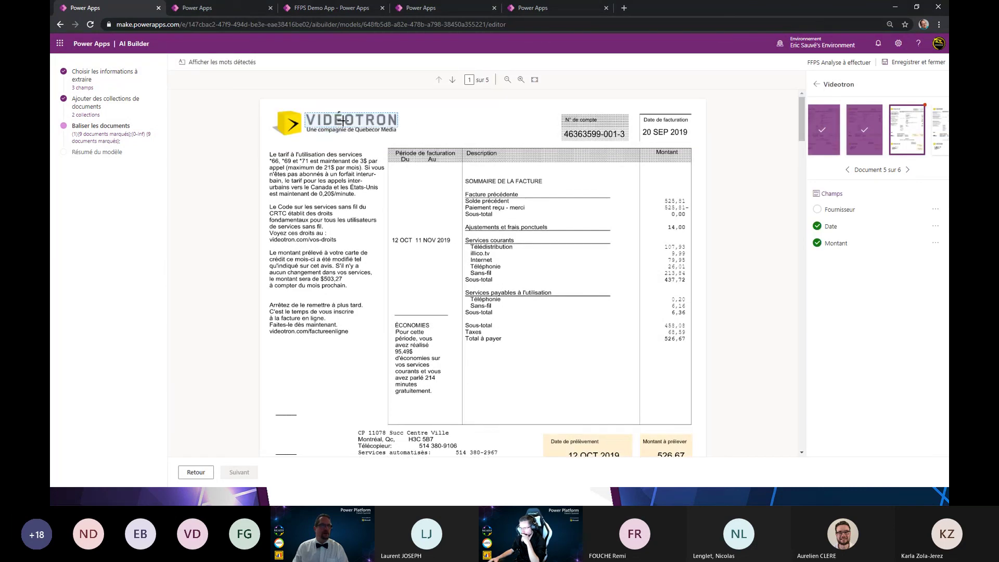
{"action": "scroll", "coordinate": [726, 268], "scroll_direction": "down", "scroll_amount": 5}
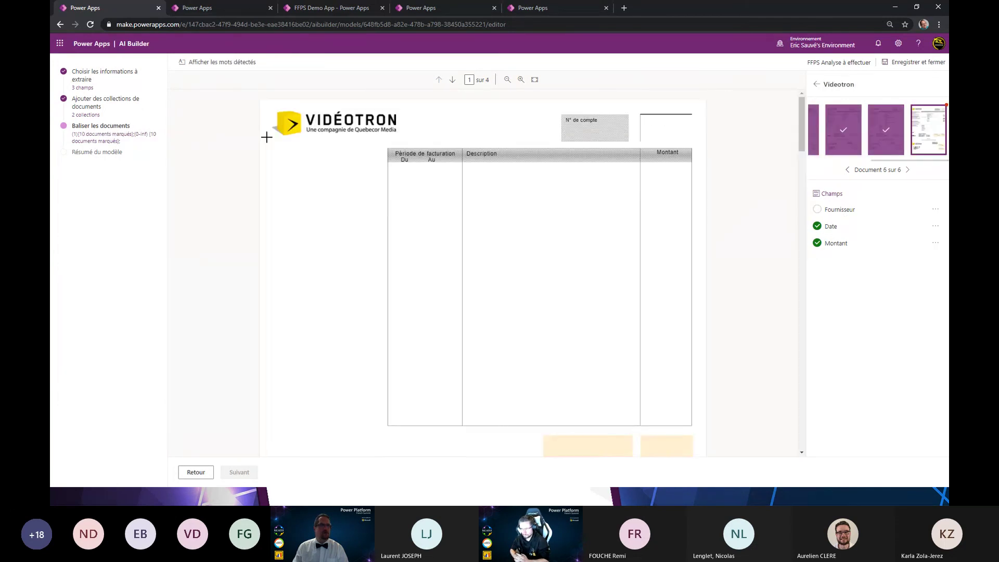
{"action": "left_click", "coordinate": [357, 125]}
{"action": "left_click", "coordinate": [434, 142]}
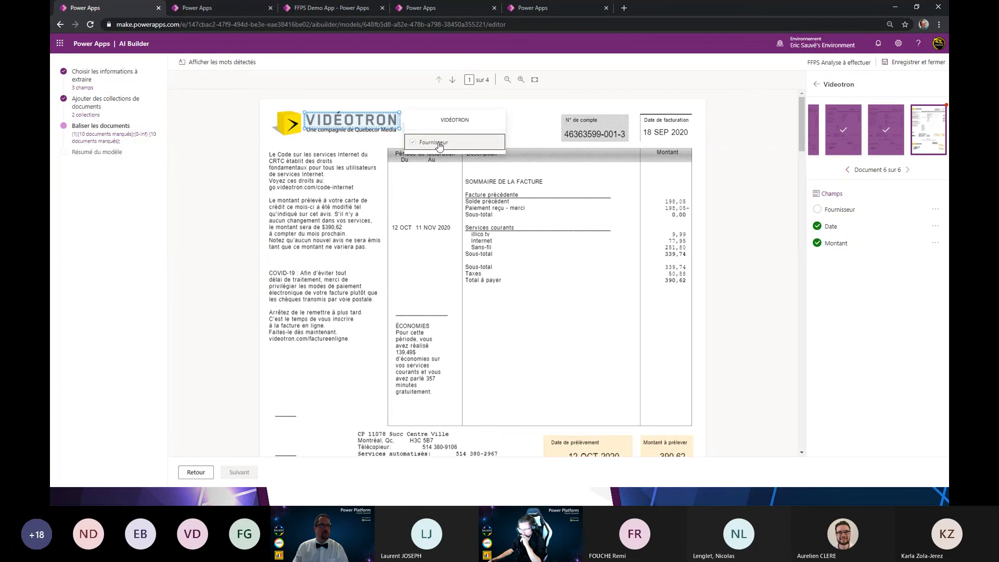
{"action": "scroll", "coordinate": [438, 156], "scroll_direction": "down", "scroll_amount": 6}
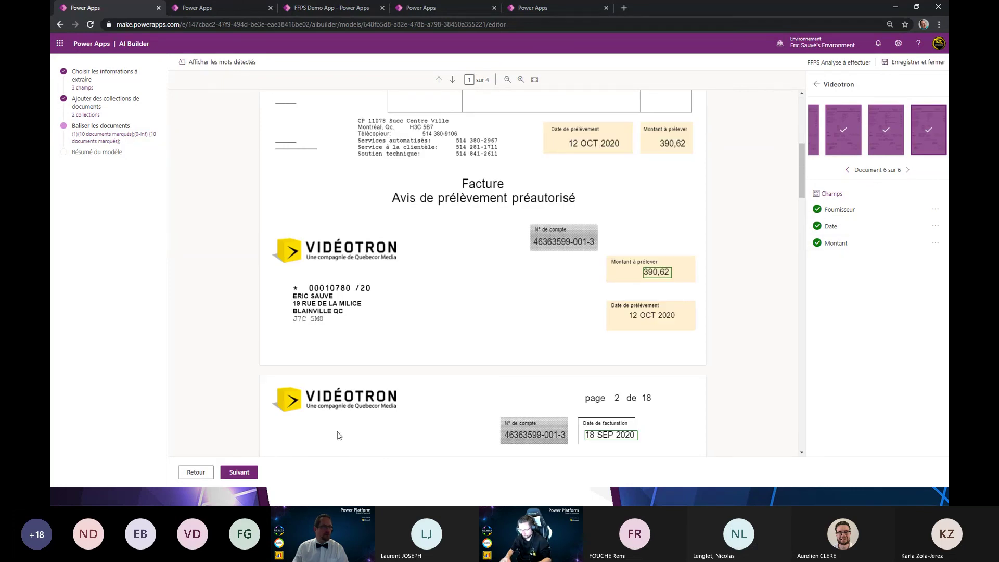
Step: Proceed to the model summary, train the model and go to the list of models
{"action": "left_click", "coordinate": [240, 472]}
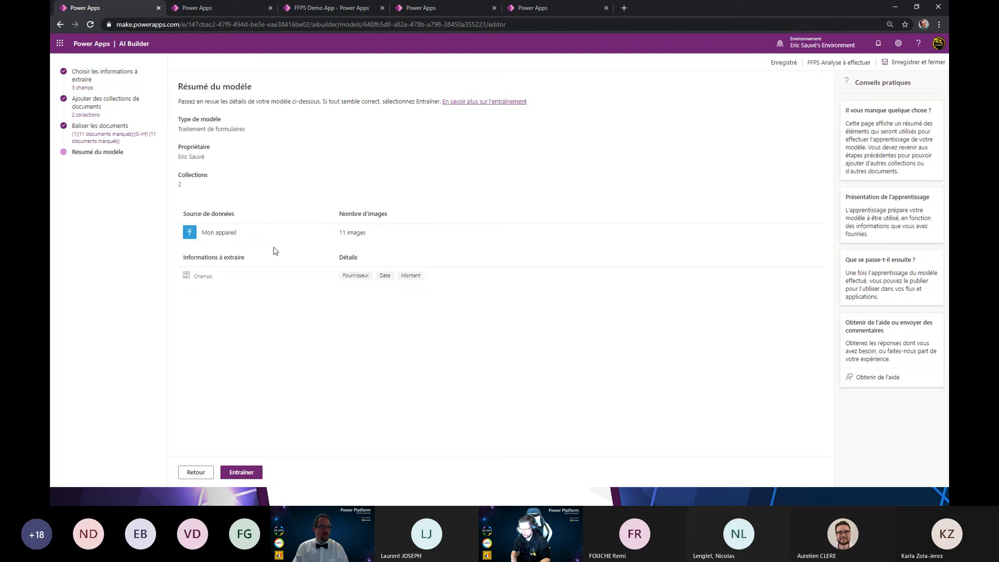
{"action": "left_click", "coordinate": [241, 472]}
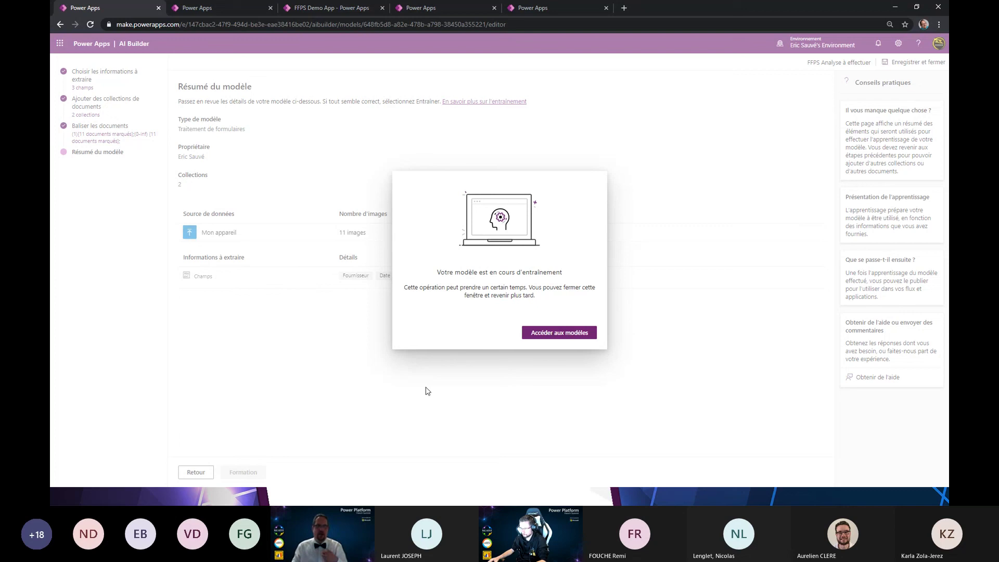
{"action": "left_click", "coordinate": [555, 336]}
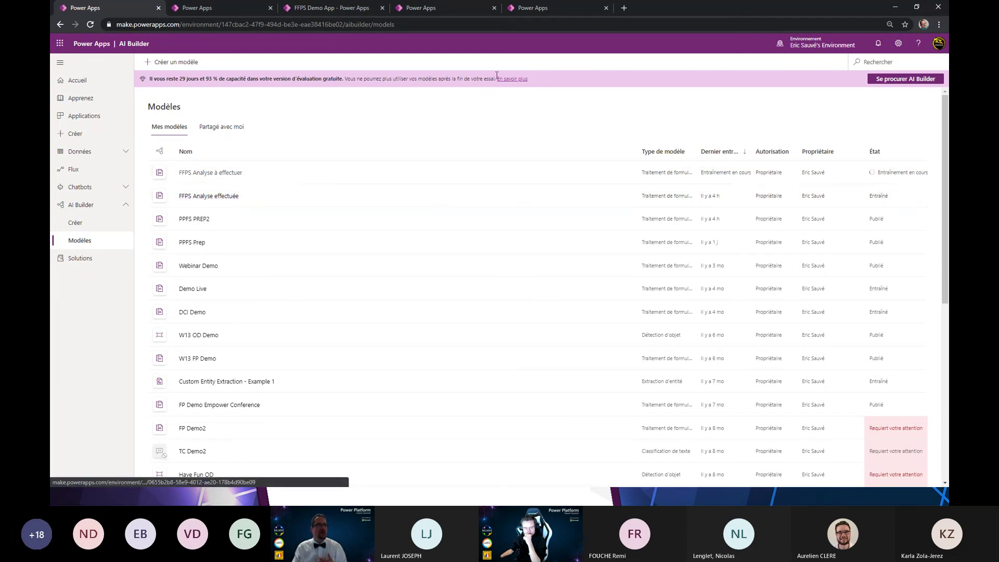
Step: Open the FFPS Analyse effectuée model and run a quick test on InvoiceFromWingTip.png from the FormProcessing_Invoices Test folder
{"action": "left_click", "coordinate": [222, 202]}
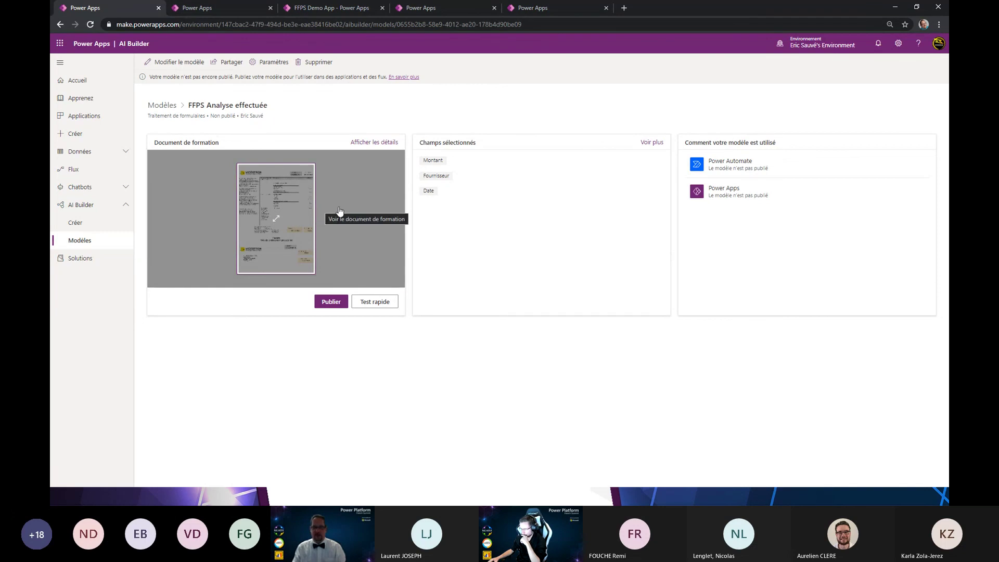
{"action": "left_click", "coordinate": [377, 305]}
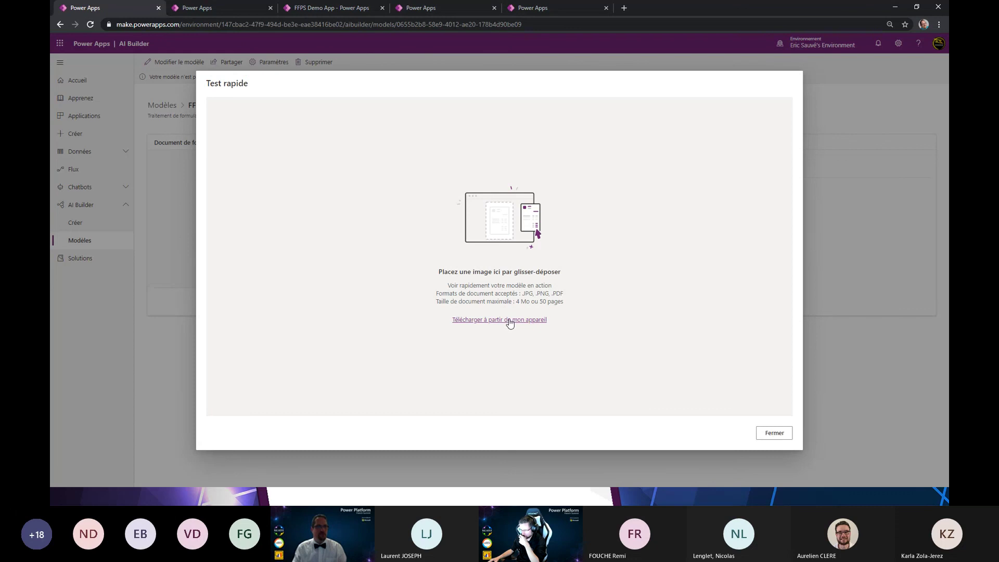
{"action": "left_click", "coordinate": [509, 320]}
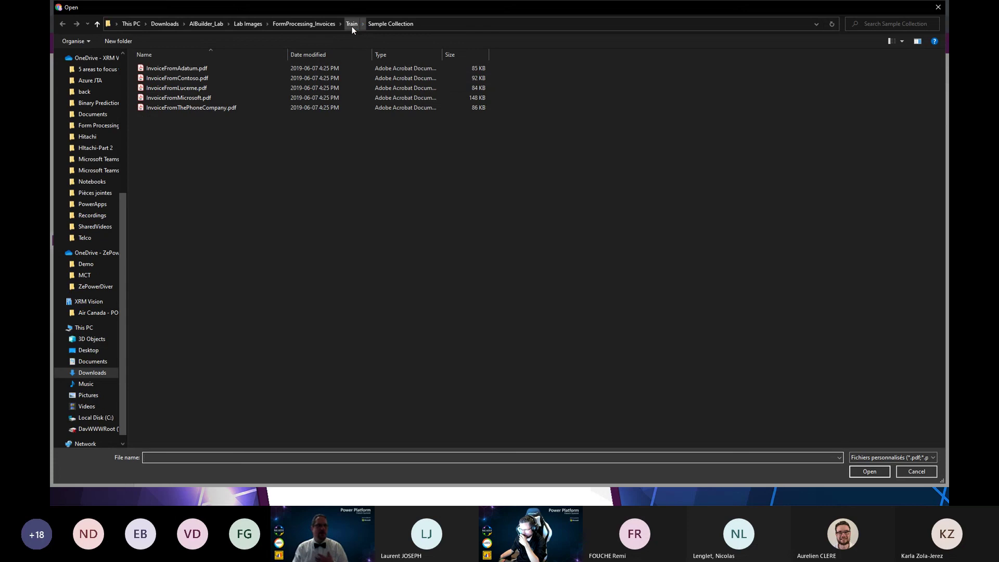
{"action": "left_click", "coordinate": [314, 26]}
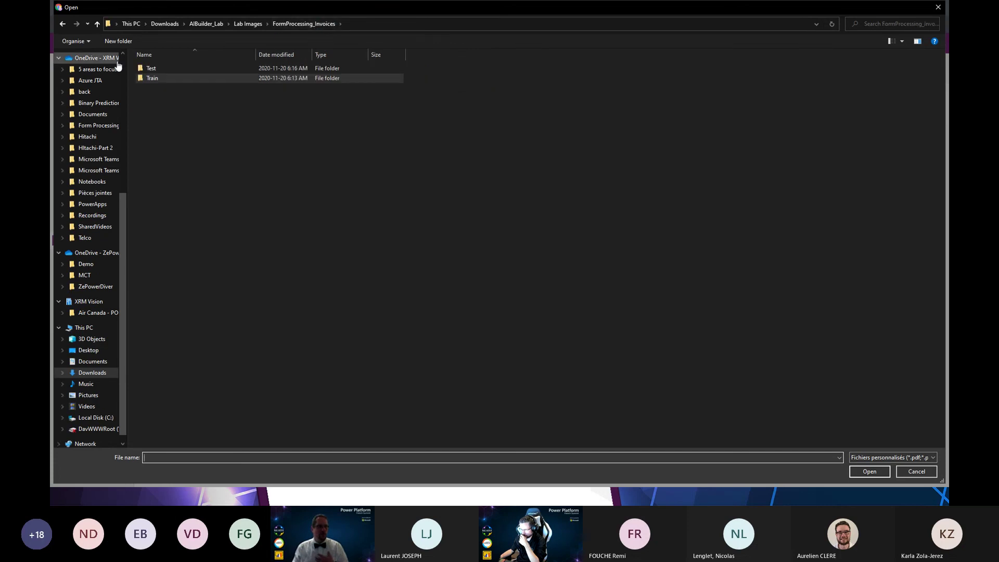
{"action": "double_click", "coordinate": [158, 68]}
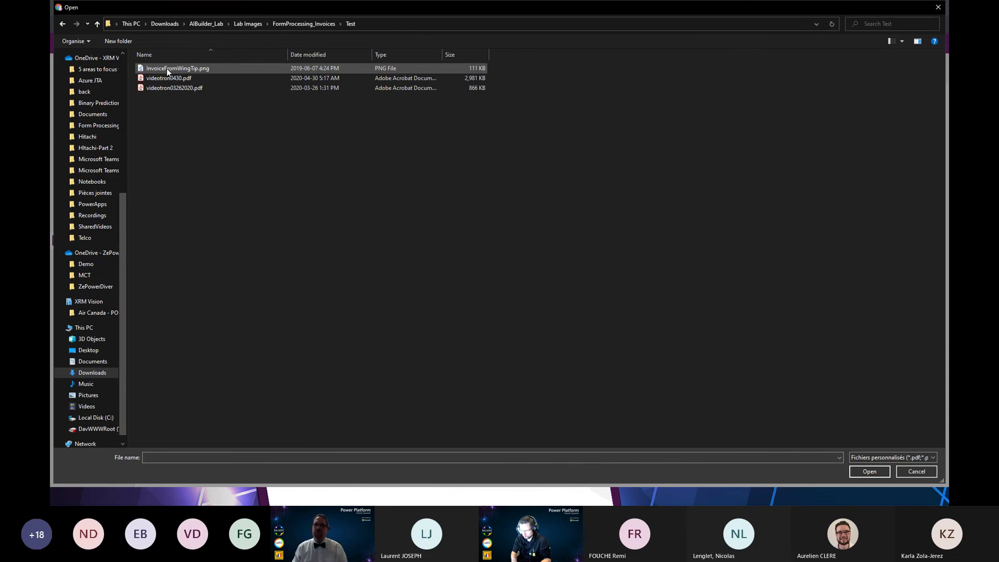
{"action": "left_click", "coordinate": [168, 72]}
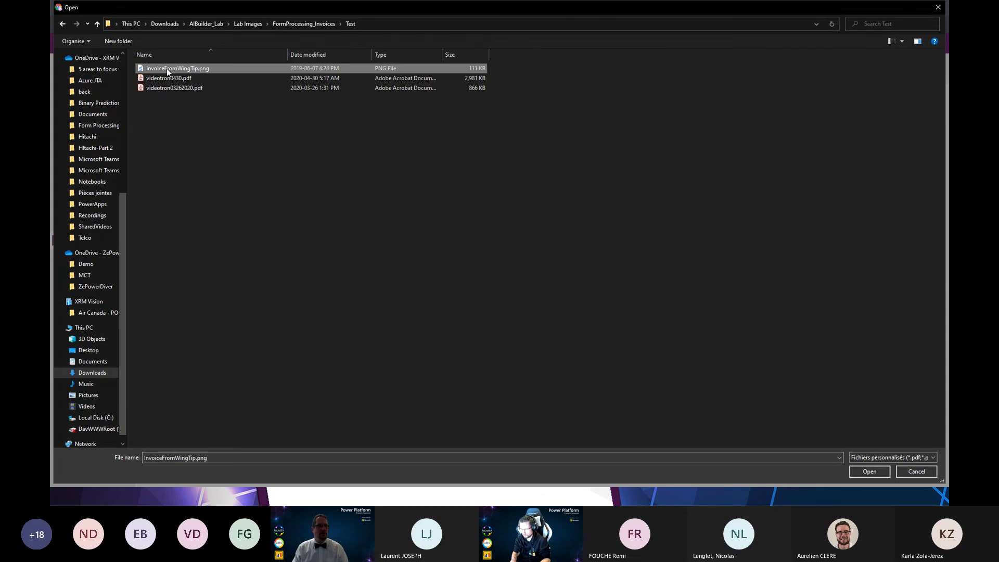
{"action": "left_click", "coordinate": [868, 471]}
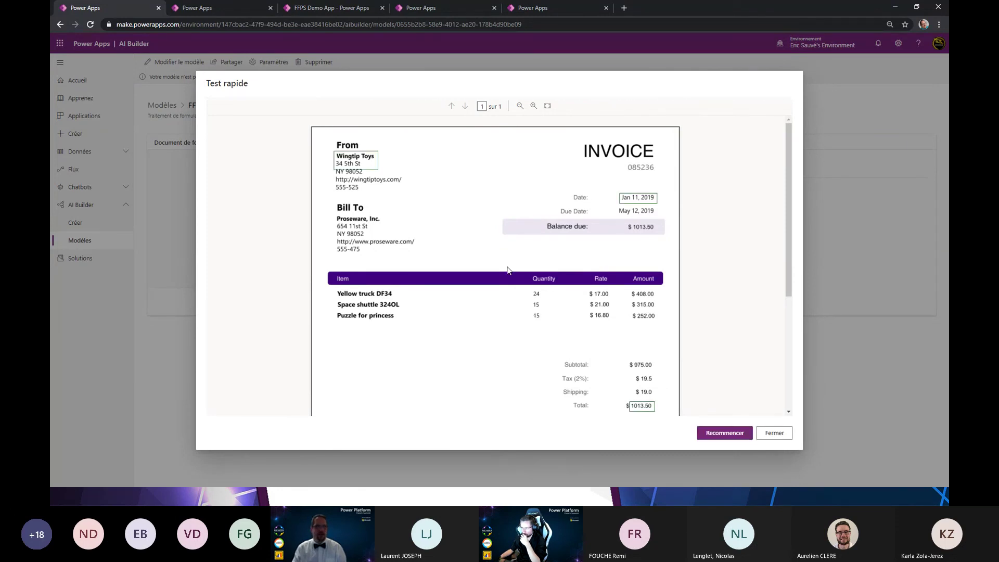
Step: Check the confidence score of the detected Fournisseur field on the test invoice, reset the quick test and close it
{"action": "mouse_move", "coordinate": [335, 159]}
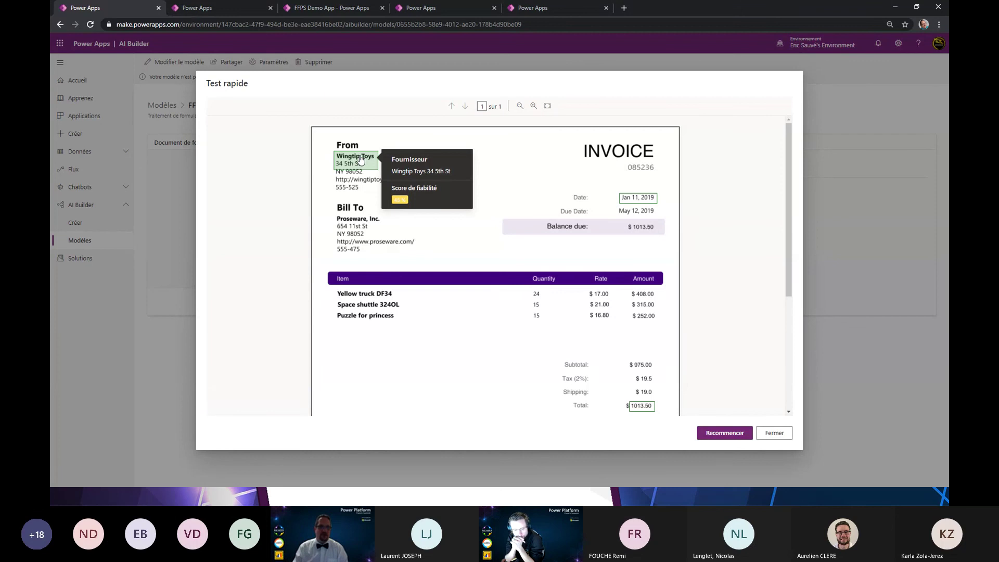
{"action": "left_click", "coordinate": [747, 436]}
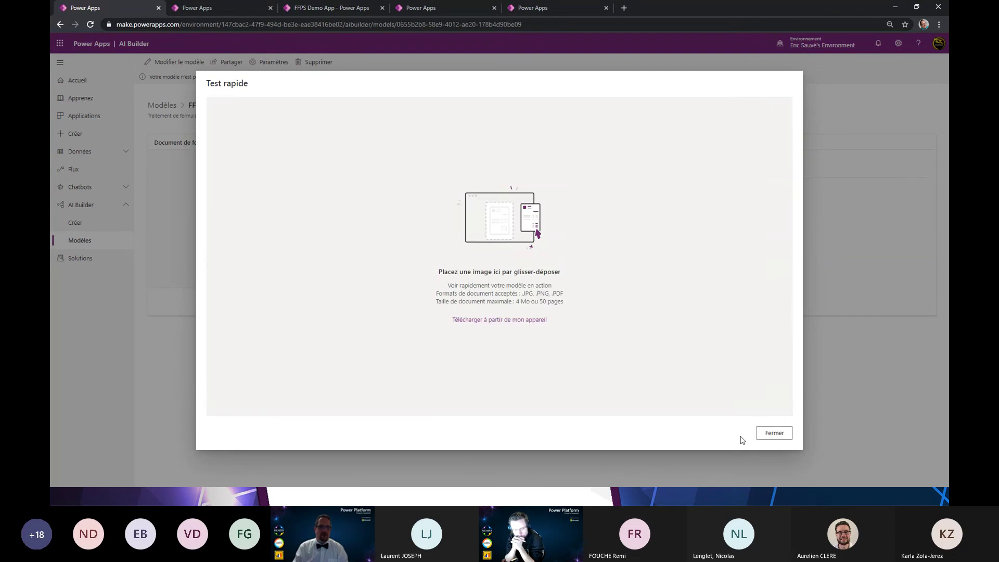
{"action": "left_click", "coordinate": [773, 434]}
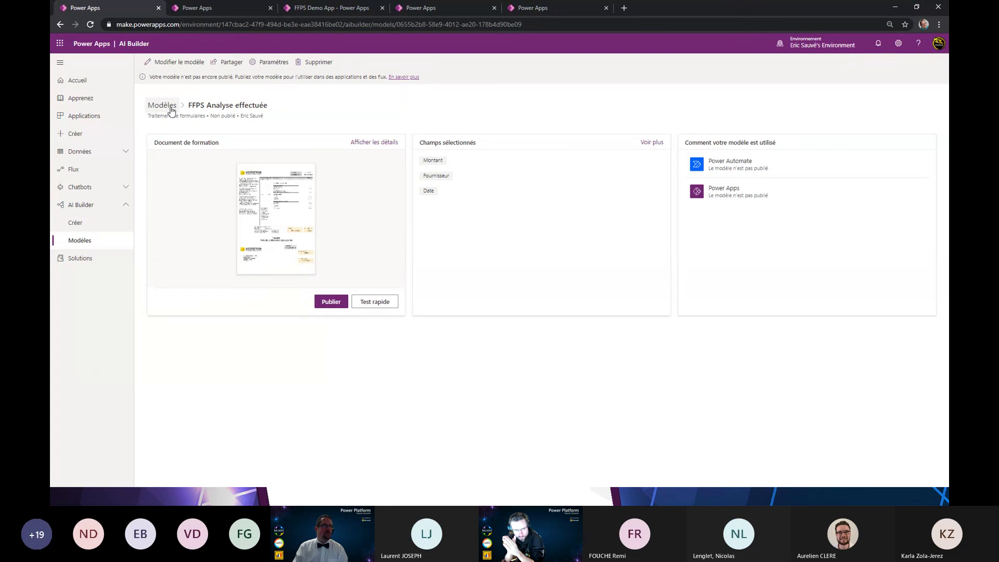
Step: Open the published PPFS PREP2 model from the list of models and use it to create a new canvas app
{"action": "left_click", "coordinate": [335, 8]}
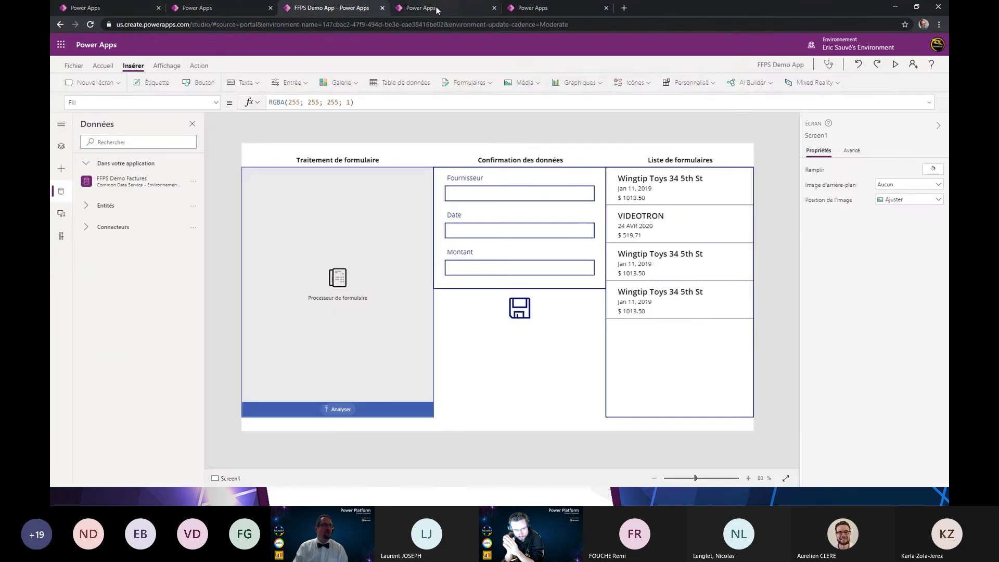
{"action": "left_click", "coordinate": [443, 8]}
{"action": "left_click", "coordinate": [525, 9]}
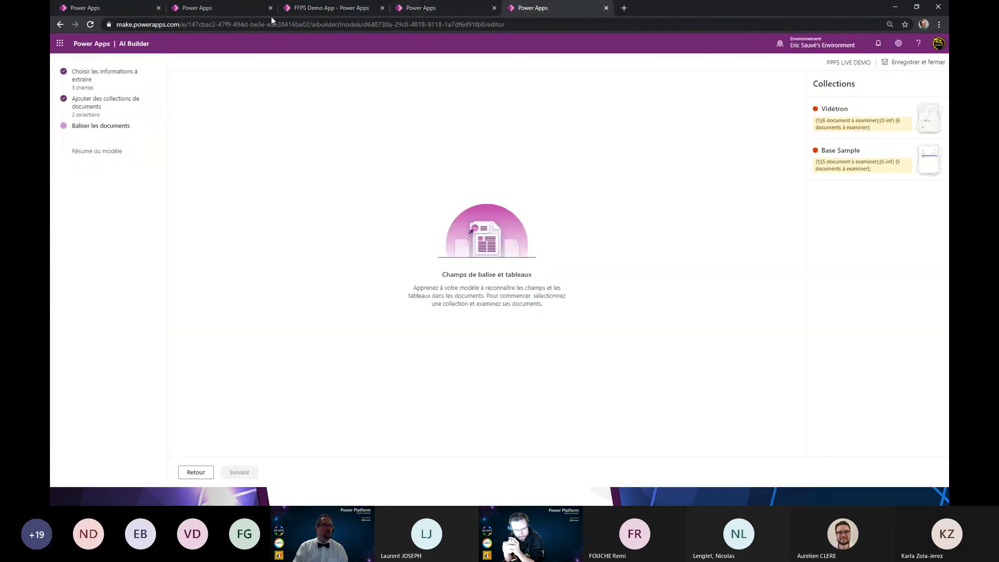
{"action": "left_click", "coordinate": [223, 7]}
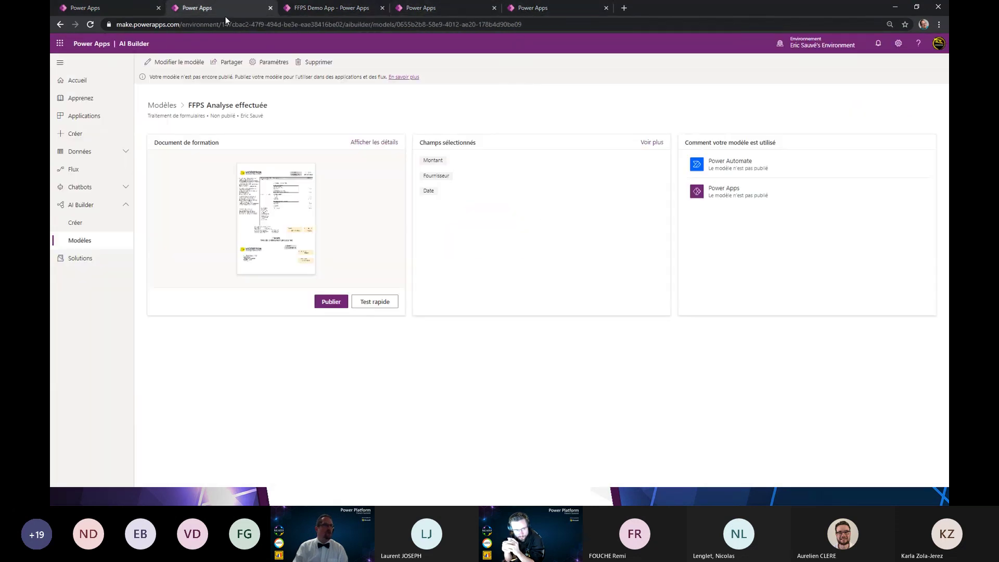
{"action": "left_click", "coordinate": [163, 109]}
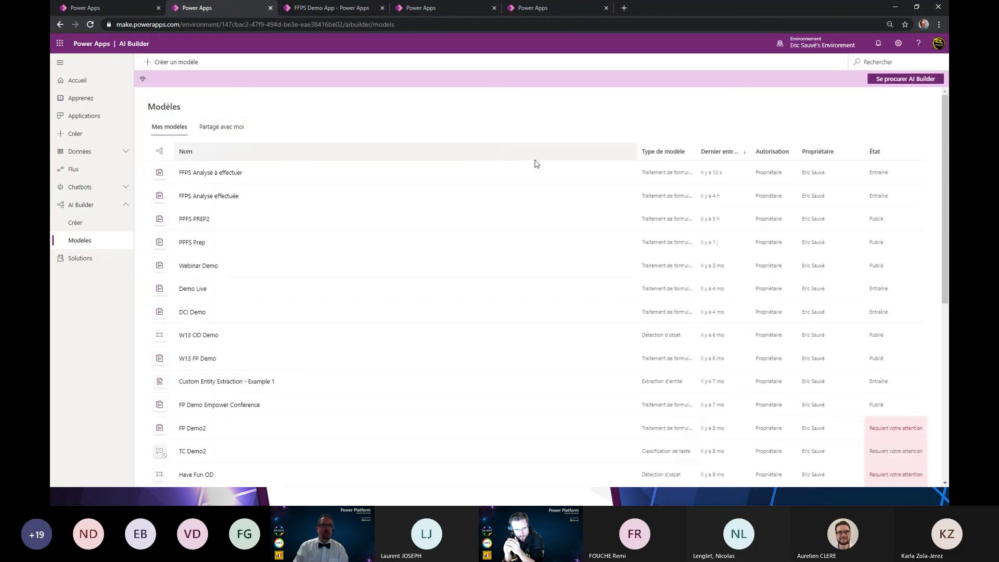
{"action": "left_click", "coordinate": [200, 221]}
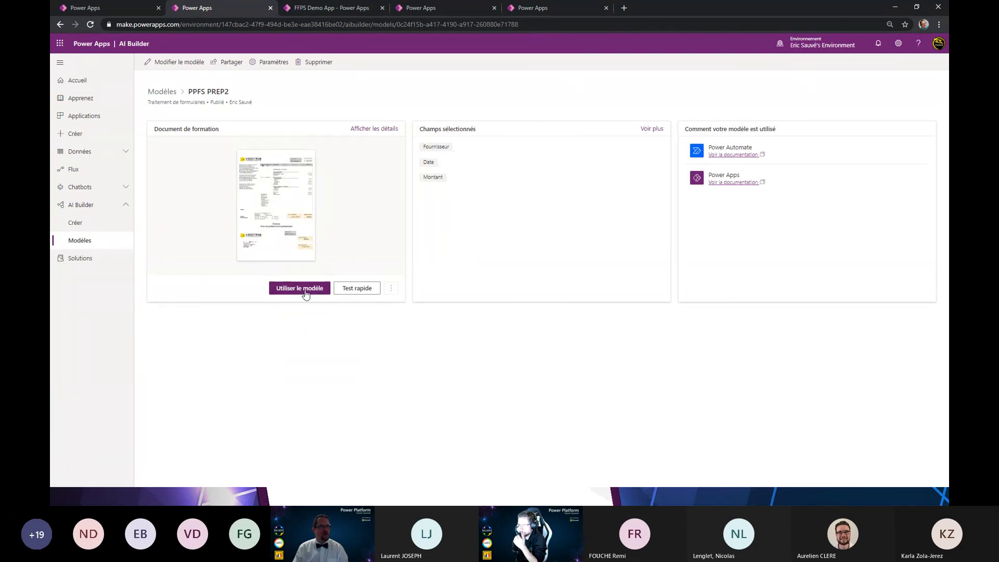
{"action": "left_click", "coordinate": [306, 292]}
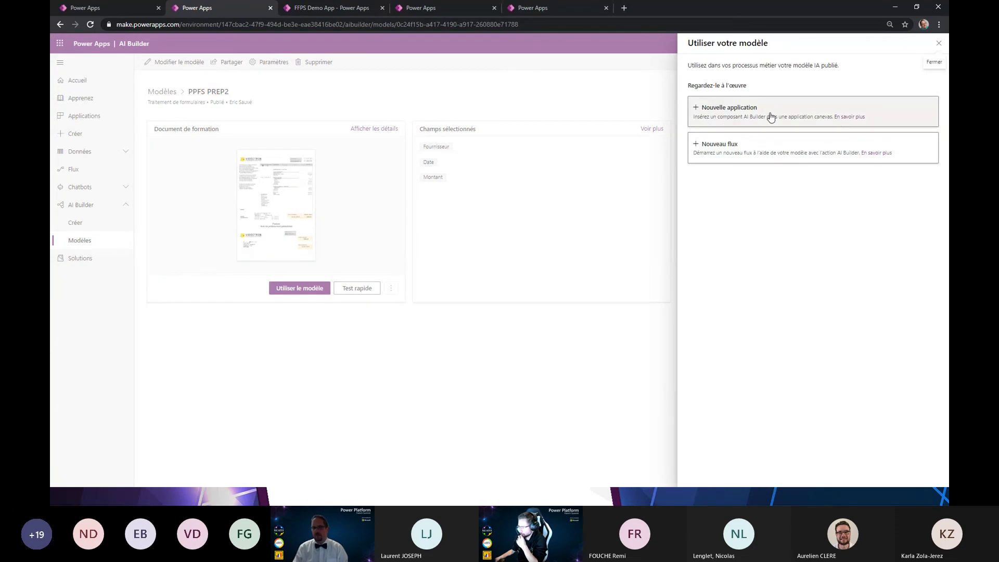
{"action": "left_click", "coordinate": [771, 115]}
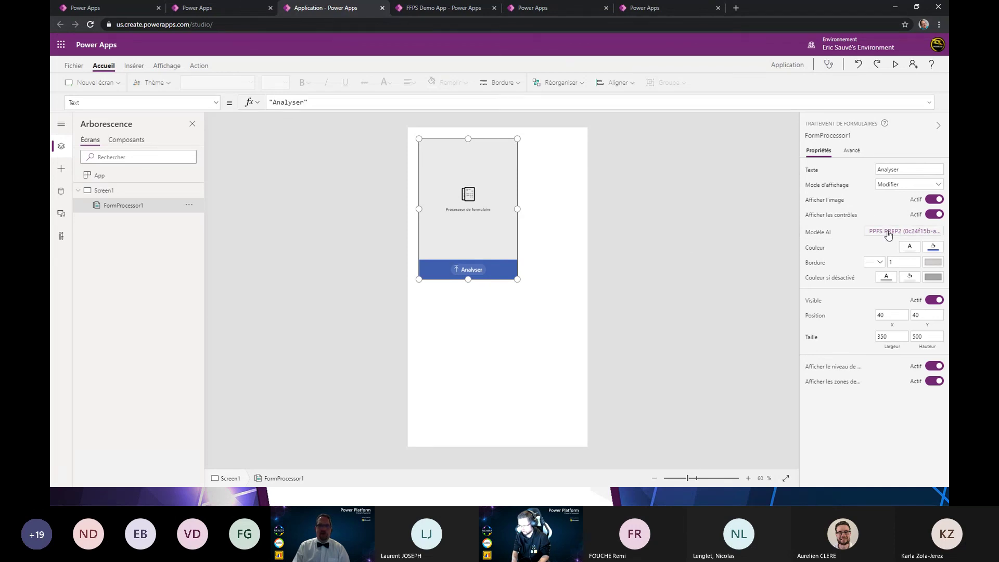
Step: Insert a second form processor in the app, link it to the PPFS PREP2 model, and delete it again
{"action": "left_click", "coordinate": [496, 314]}
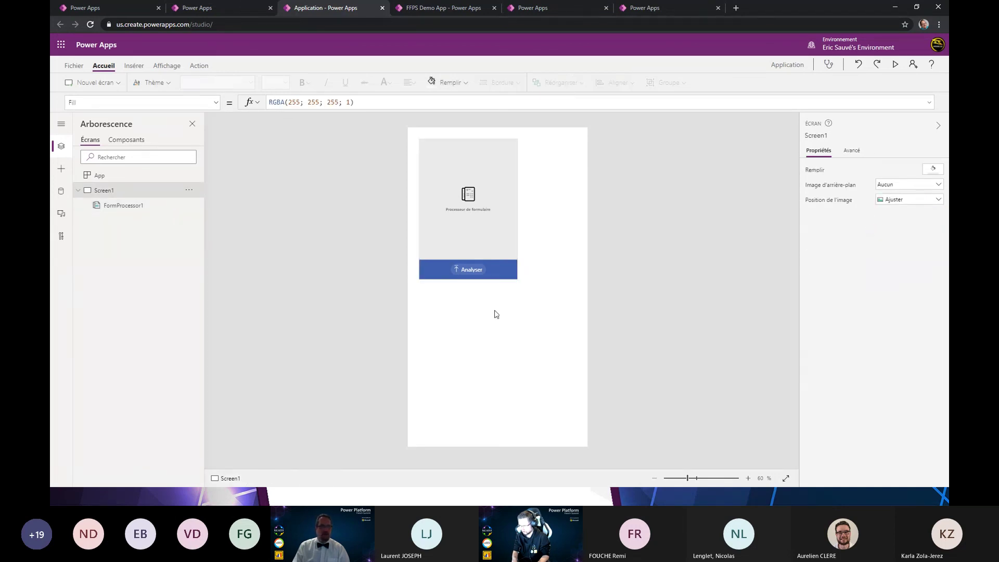
{"action": "left_click", "coordinate": [136, 66]}
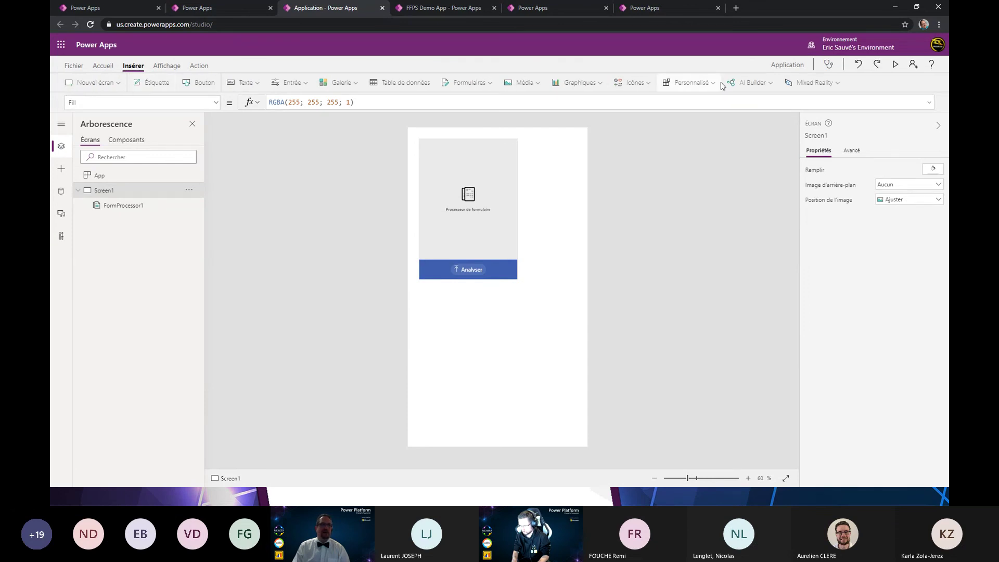
{"action": "left_click", "coordinate": [768, 87]}
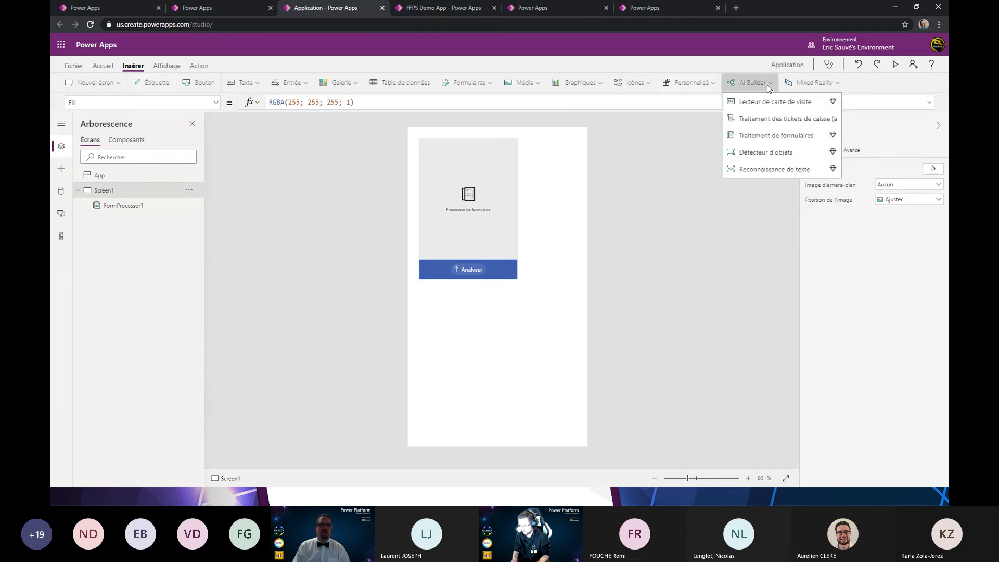
{"action": "left_click", "coordinate": [783, 136]}
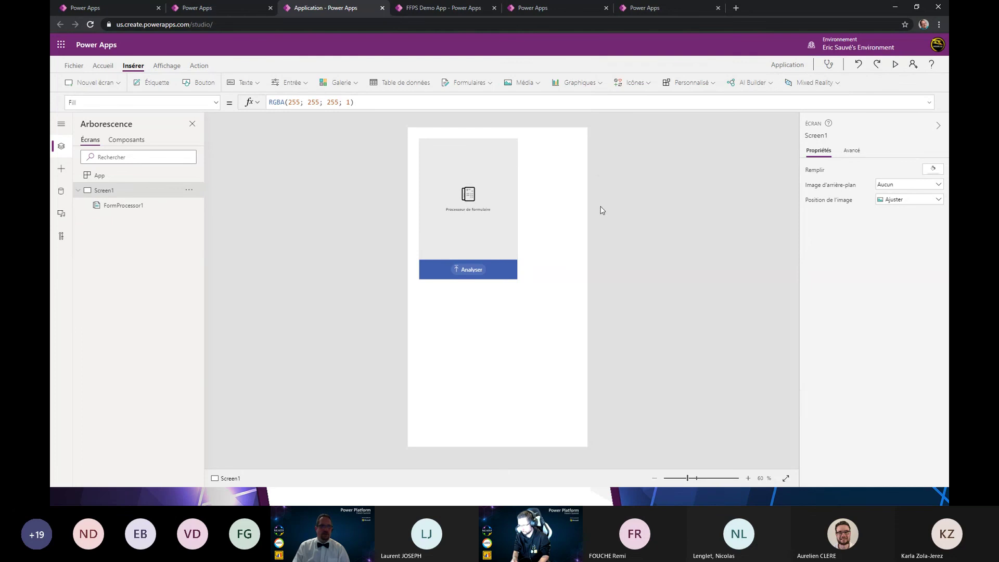
{"action": "left_click_drag", "start_coordinate": [495, 237], "coordinate": [519, 325]}
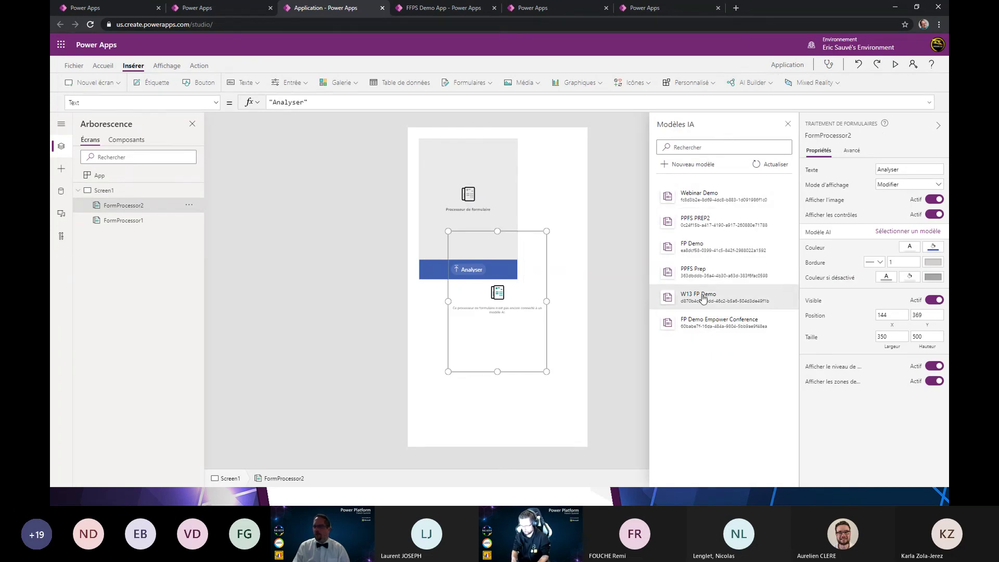
{"action": "left_click", "coordinate": [695, 221]}
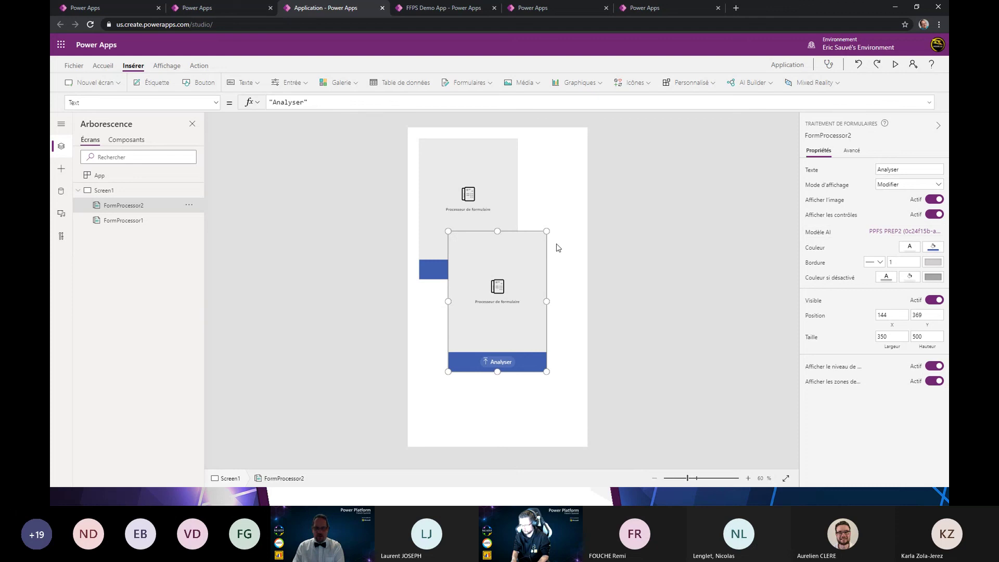
{"action": "key", "text": "Delete"}
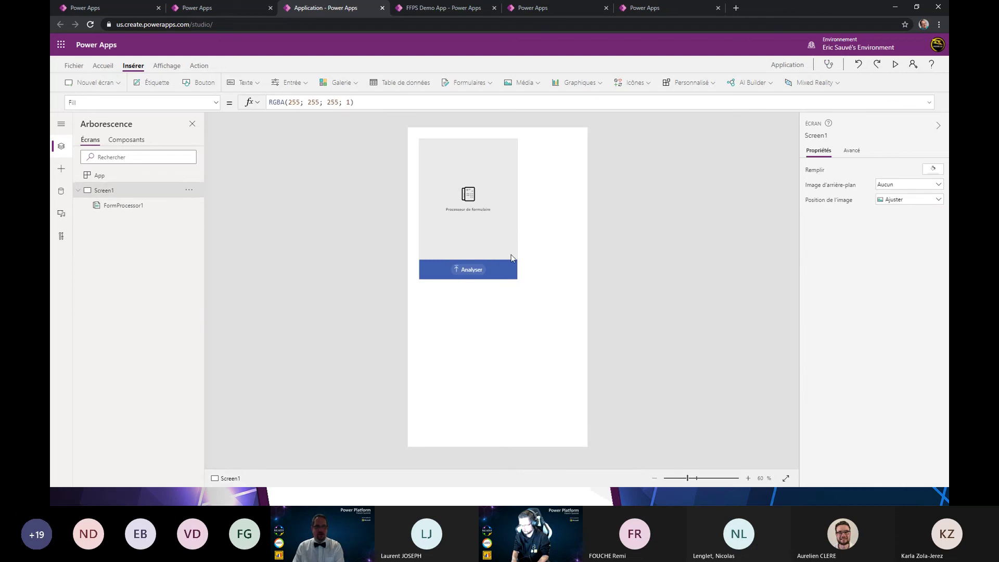
Step: Move the remaining form processor into the upper-left corner of the app screen, at position 0, 0
{"action": "left_click", "coordinate": [495, 243]}
{"action": "left_click_drag", "start_coordinate": [495, 244], "coordinate": [478, 232]}
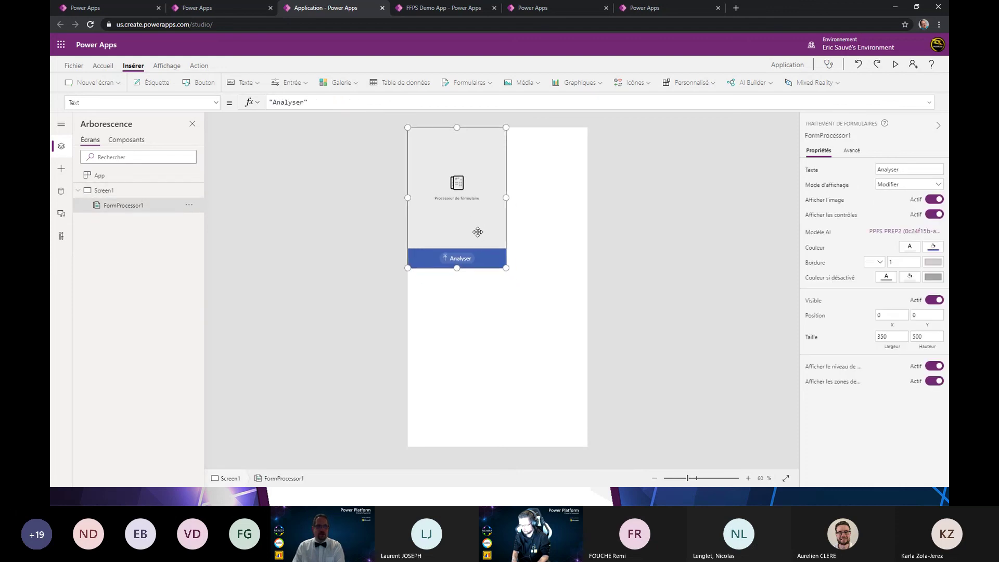
{"action": "left_click", "coordinate": [482, 314]}
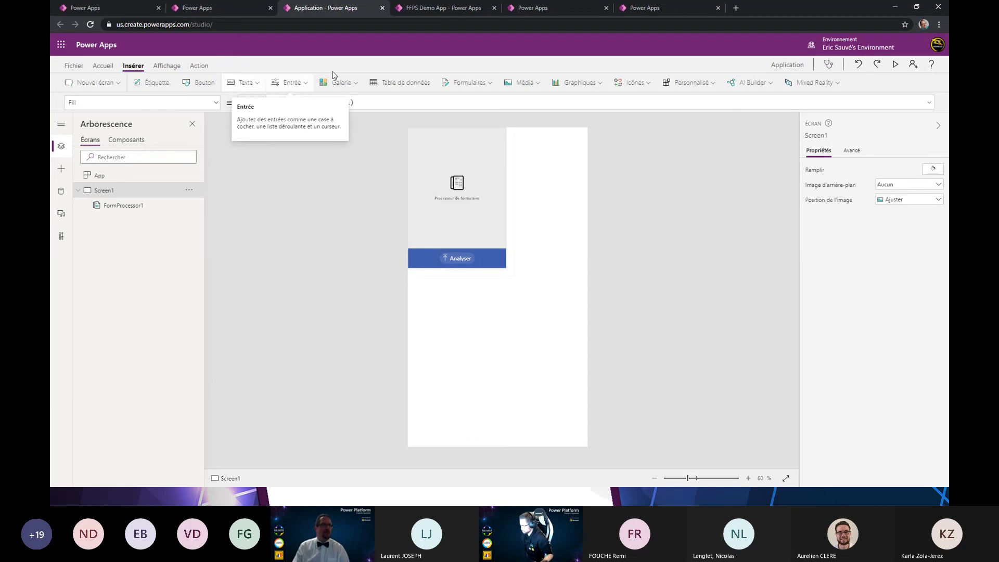
Step: Insert an edit form and move it directly below the form processor, at position X 0, Y 500
{"action": "left_click", "coordinate": [465, 84]}
{"action": "left_click", "coordinate": [467, 102]}
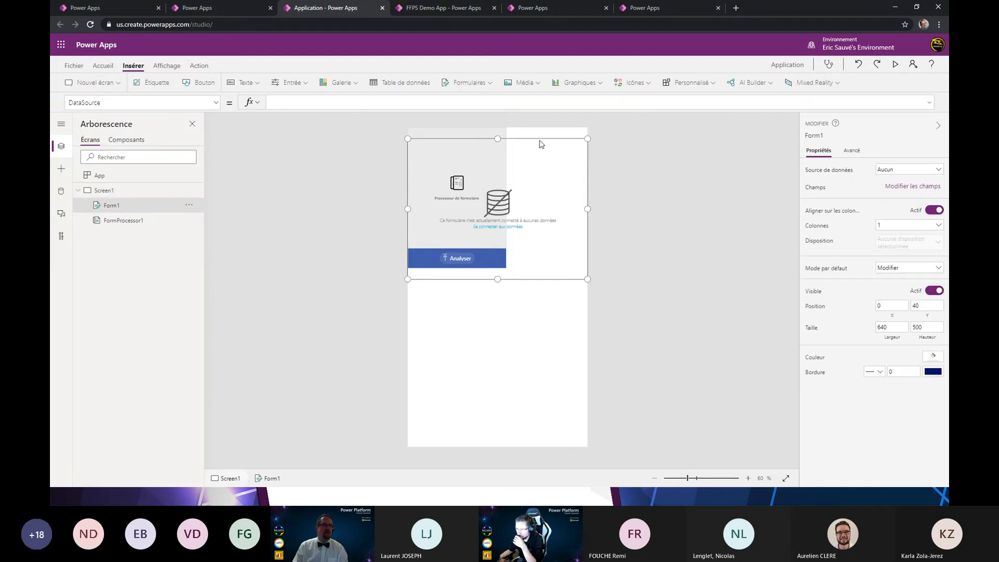
{"action": "left_click_drag", "start_coordinate": [540, 138], "coordinate": [531, 274]}
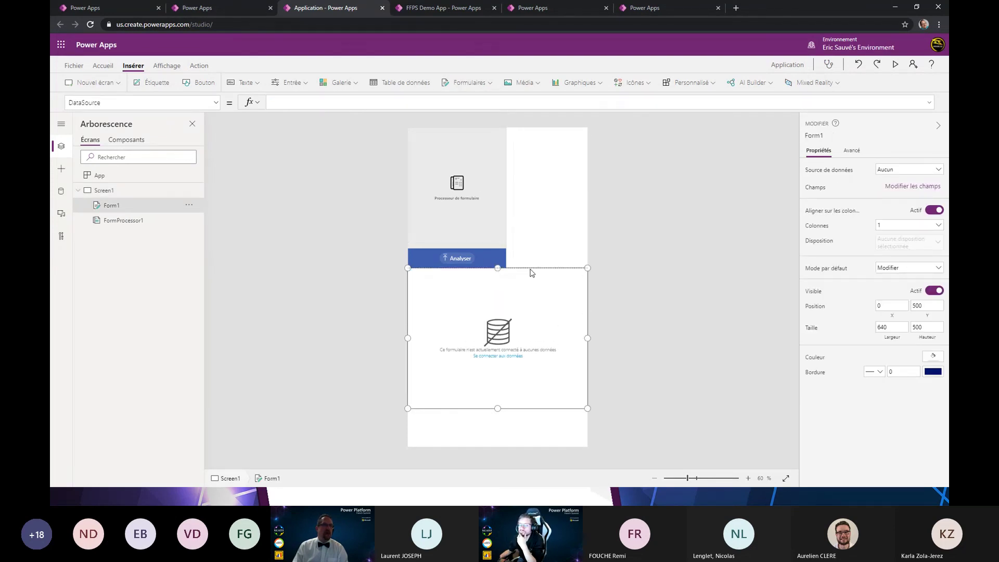
Step: Search the edit form's available data sources for "ppfs" and for "fou", clearing the search each time
{"action": "left_click", "coordinate": [913, 174]}
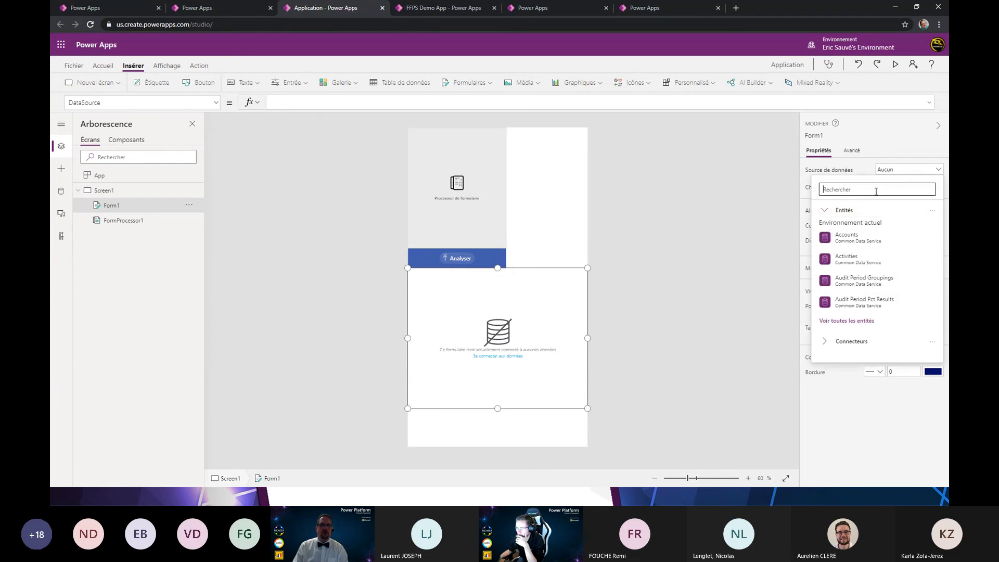
{"action": "type", "text": "ppfs"}
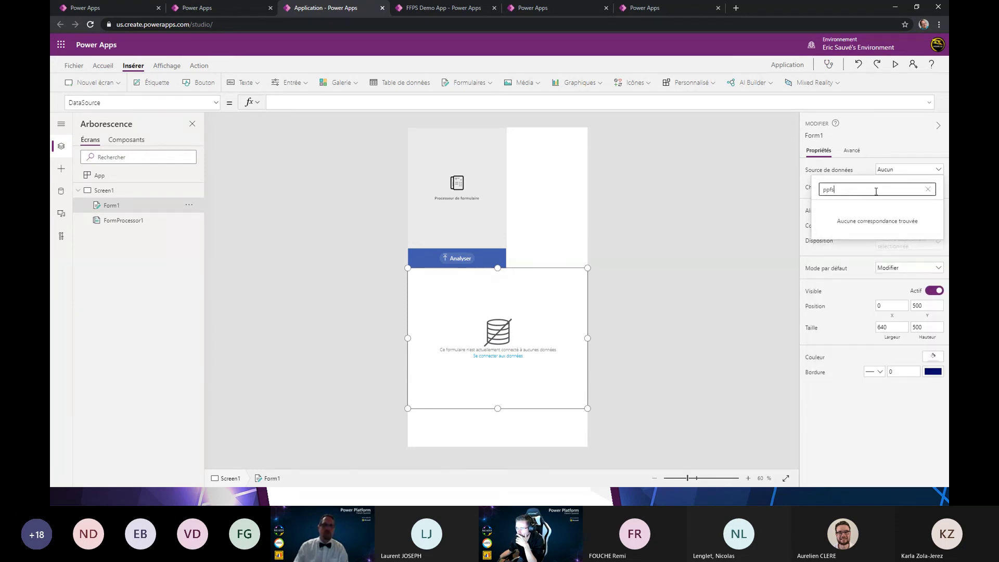
{"action": "key", "text": "BackSpace"}
{"action": "key", "text": "BackSpace"}
{"action": "key", "text": "BackSpace"}
{"action": "key", "text": "BackSpace"}
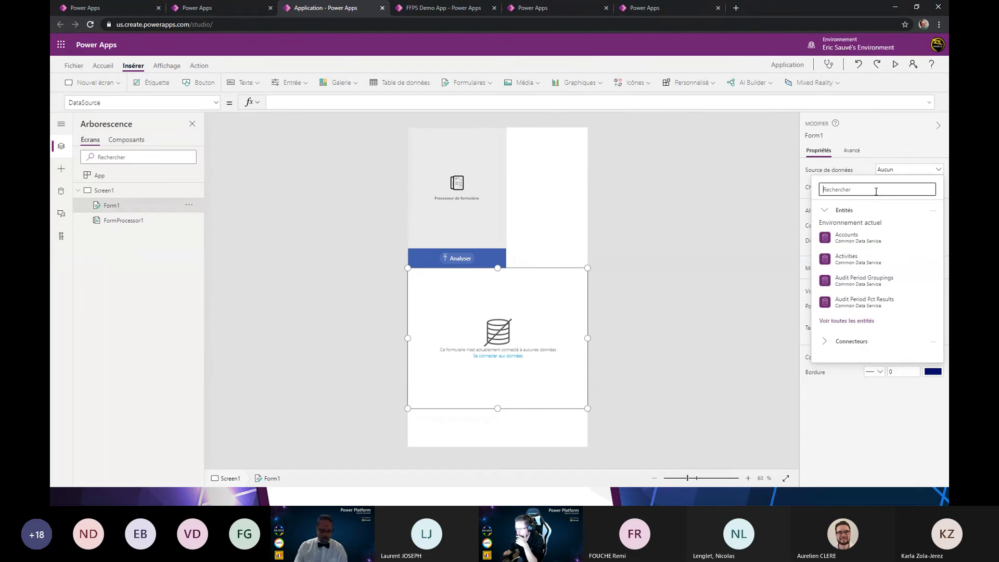
{"action": "type", "text": "f"}
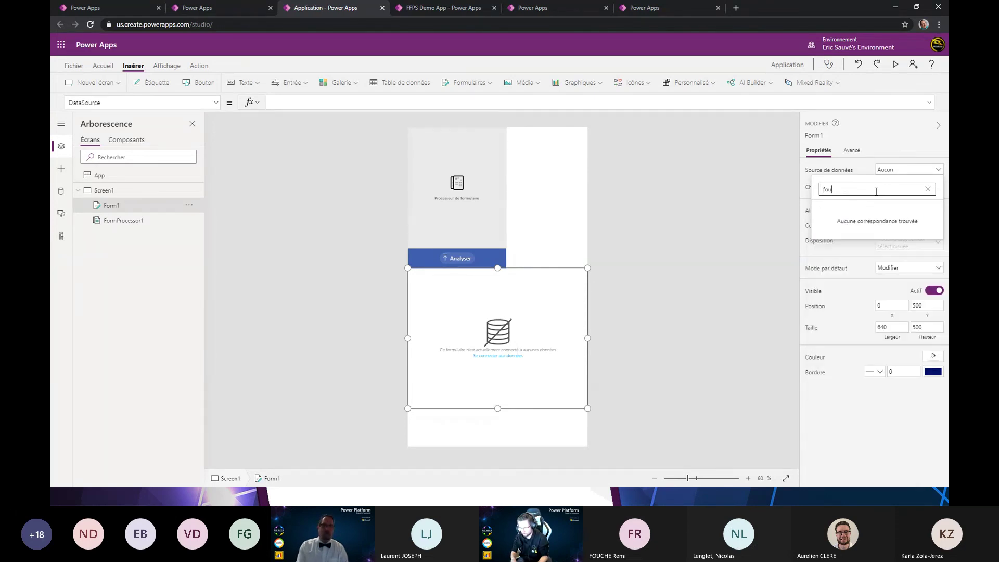
{"action": "key", "text": "BackSpace"}
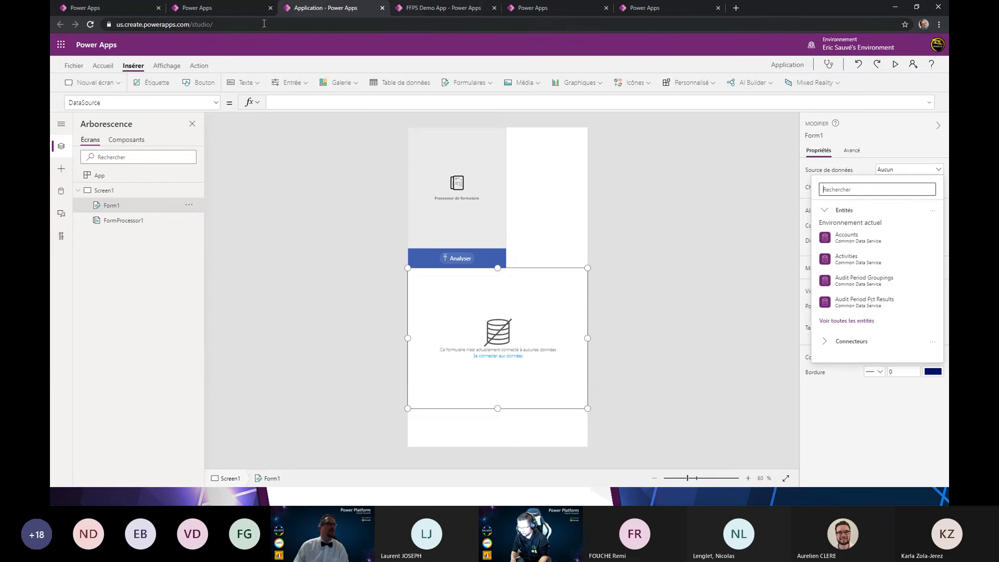
Step: Switch to the FFPS Demo App and inspect its form processor, the Montant card and the confirmation form
{"action": "left_click", "coordinate": [221, 10]}
{"action": "left_click", "coordinate": [446, 10]}
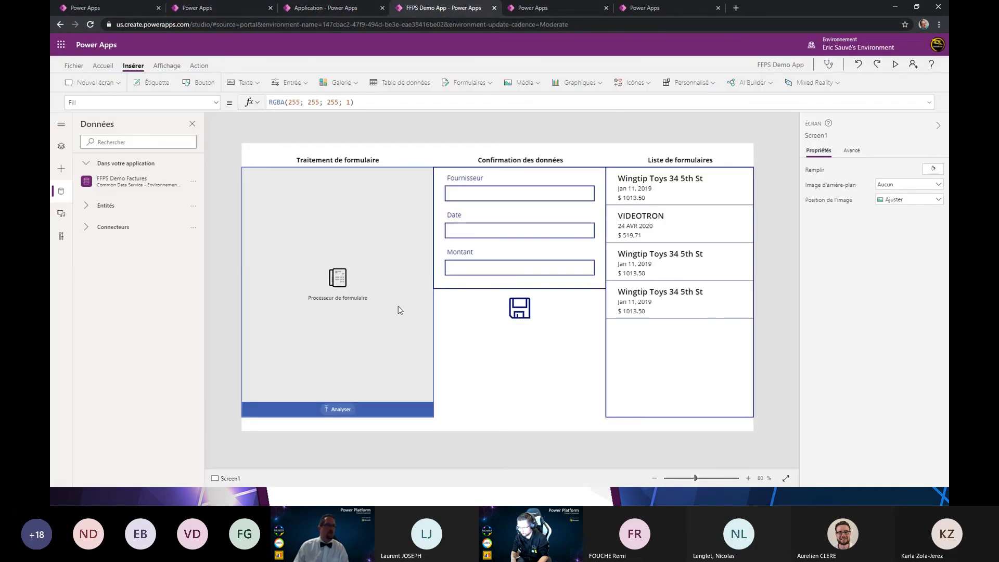
{"action": "left_click", "coordinate": [399, 308]}
{"action": "left_click", "coordinate": [475, 280]}
{"action": "left_click", "coordinate": [524, 287]}
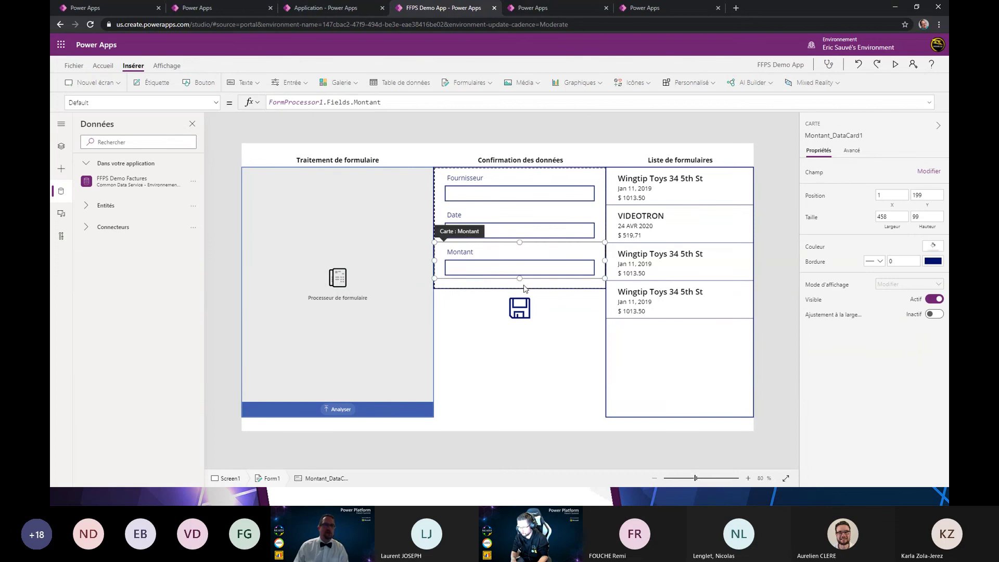
Step: Check which data source the FFPS Demo App's confirmation form uses, and return to the new unnamed application
{"action": "left_click", "coordinate": [519, 292]}
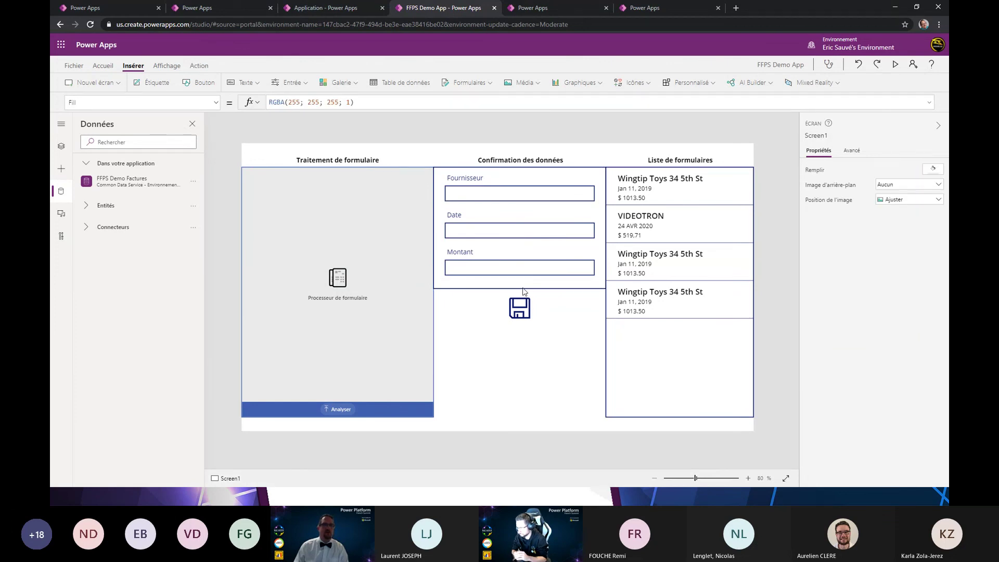
{"action": "left_click", "coordinate": [522, 288]}
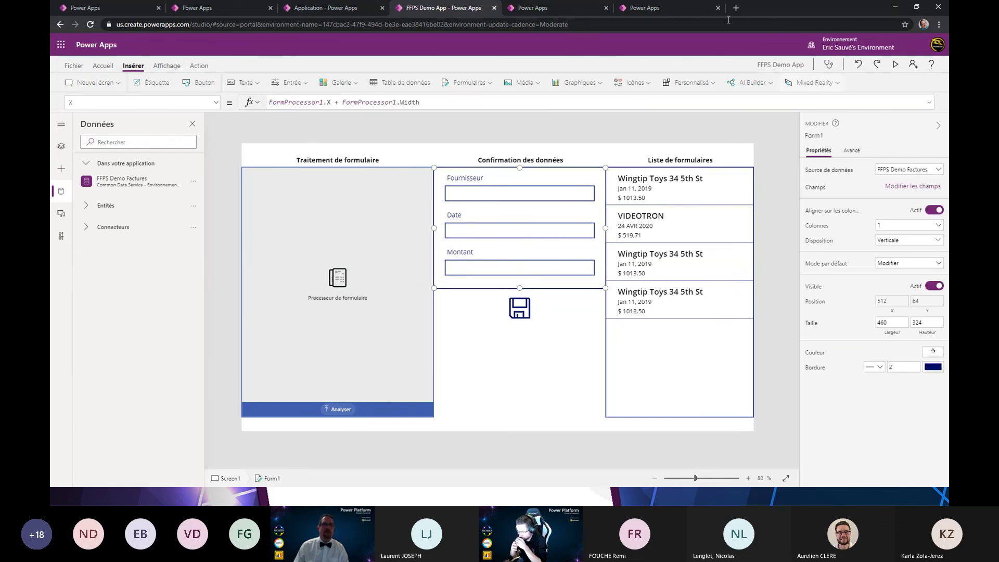
{"action": "left_click", "coordinate": [648, 10]}
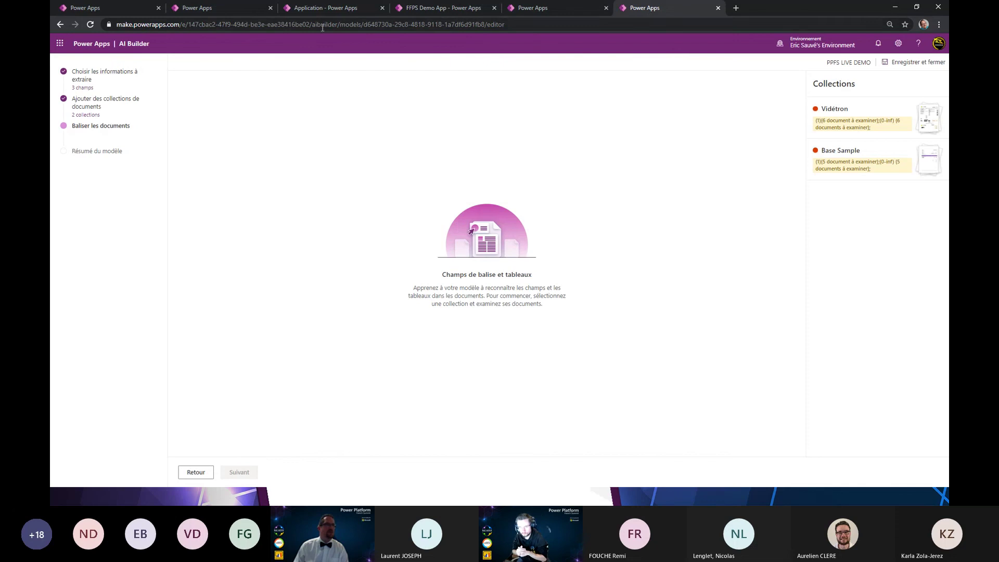
{"action": "left_click", "coordinate": [224, 9]}
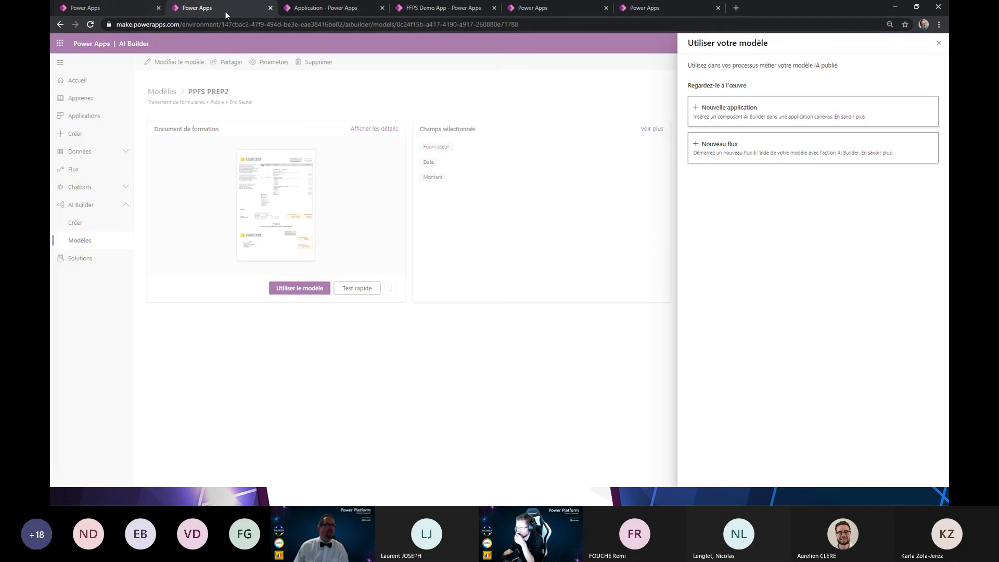
{"action": "left_click", "coordinate": [301, 9]}
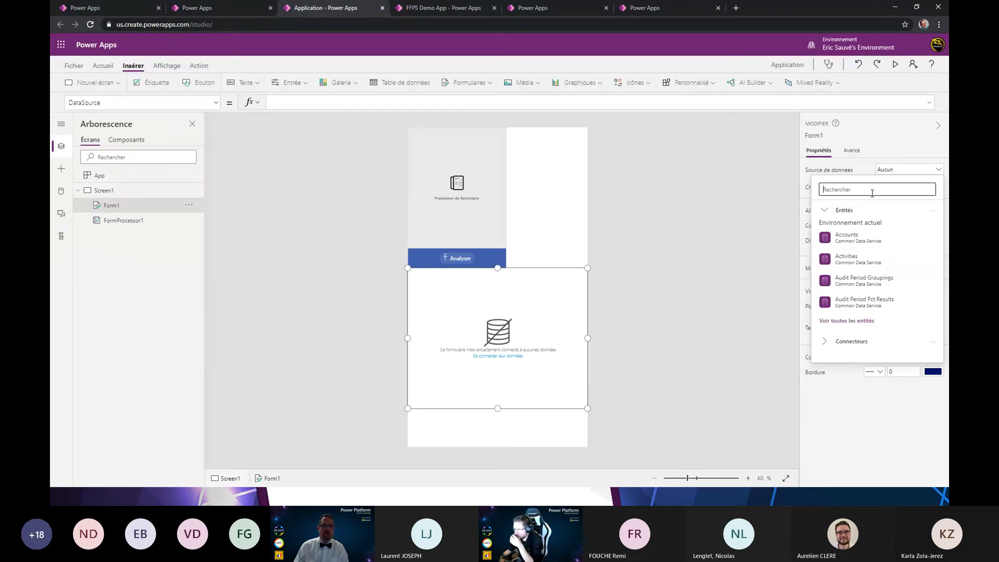
Step: Search the data sources for "ffp" and connect the edit form to FFPS Demo Factures
{"action": "type", "text": "ppf"}
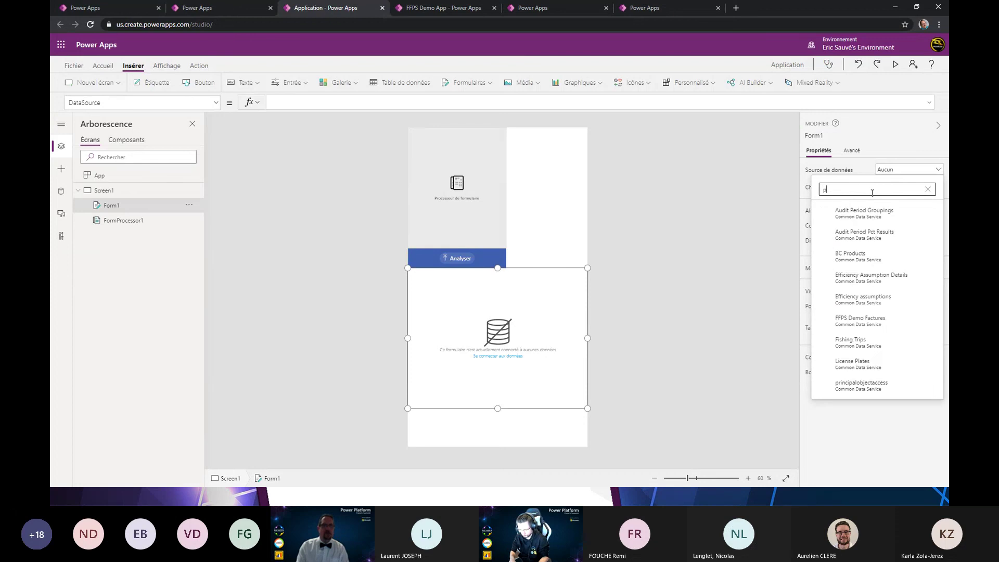
{"action": "key", "text": "BackSpace"}
{"action": "key", "text": "BackSpace"}
{"action": "key", "text": "BackSpace"}
{"action": "type", "text": "ffp"}
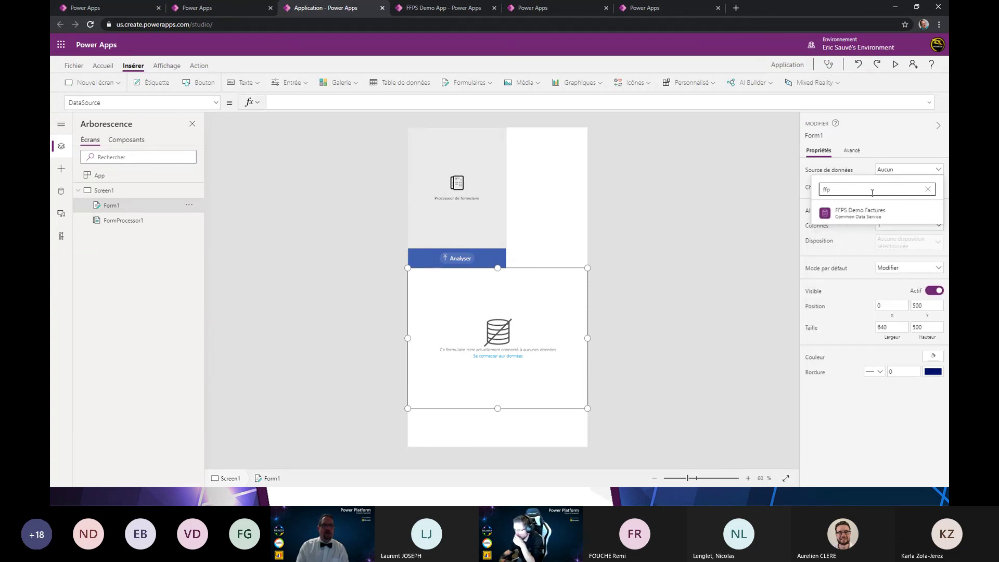
{"action": "double_click", "coordinate": [868, 190]}
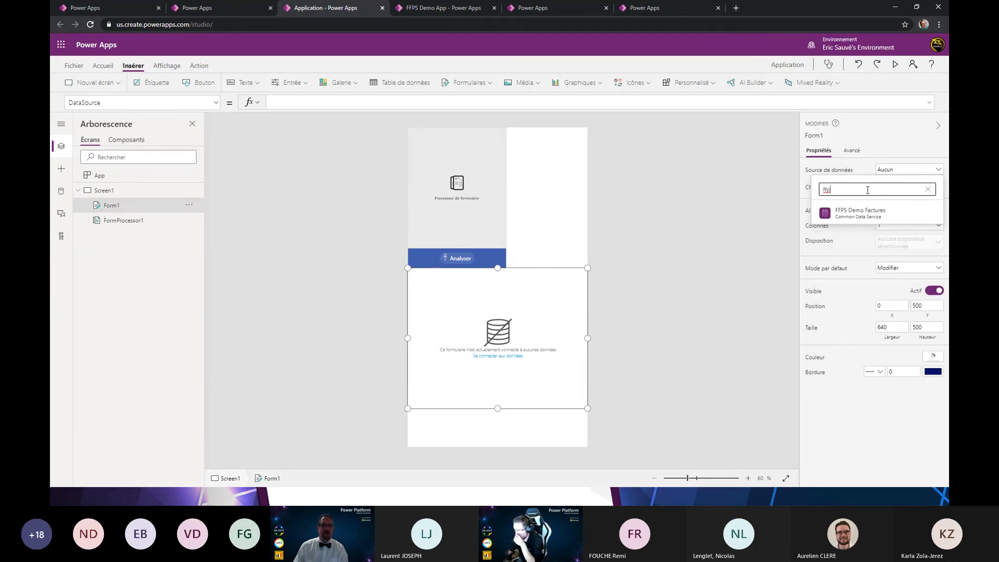
{"action": "left_click", "coordinate": [856, 213]}
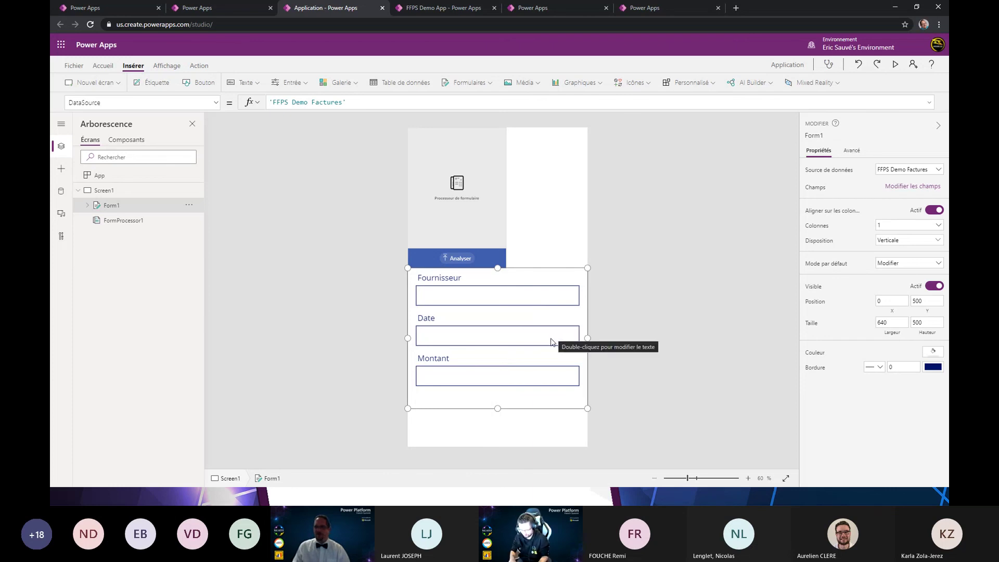
Step: Show the Default property of the form's Fournisseur card and unlock the card for editing
{"action": "left_click", "coordinate": [509, 305]}
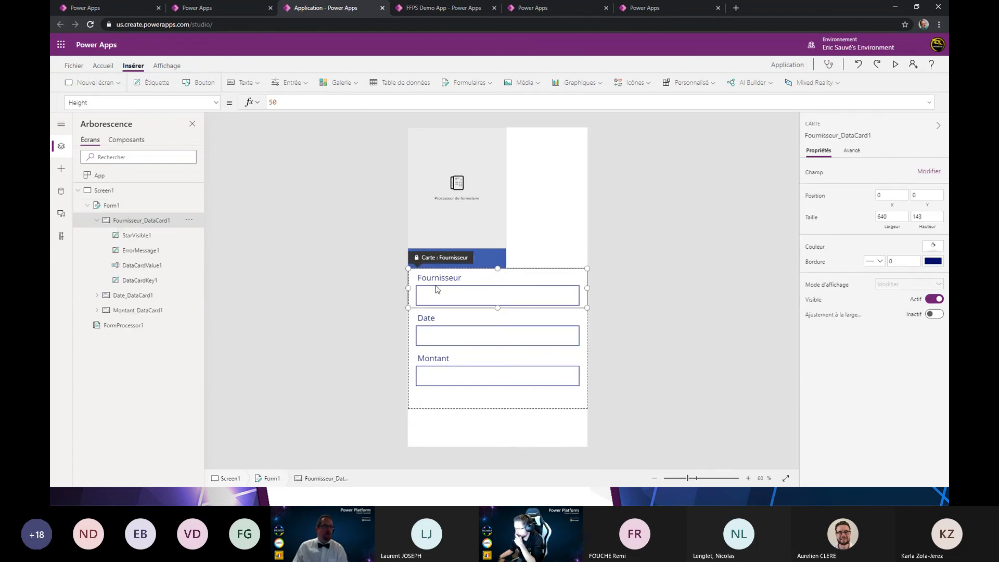
{"action": "left_click", "coordinate": [215, 103]}
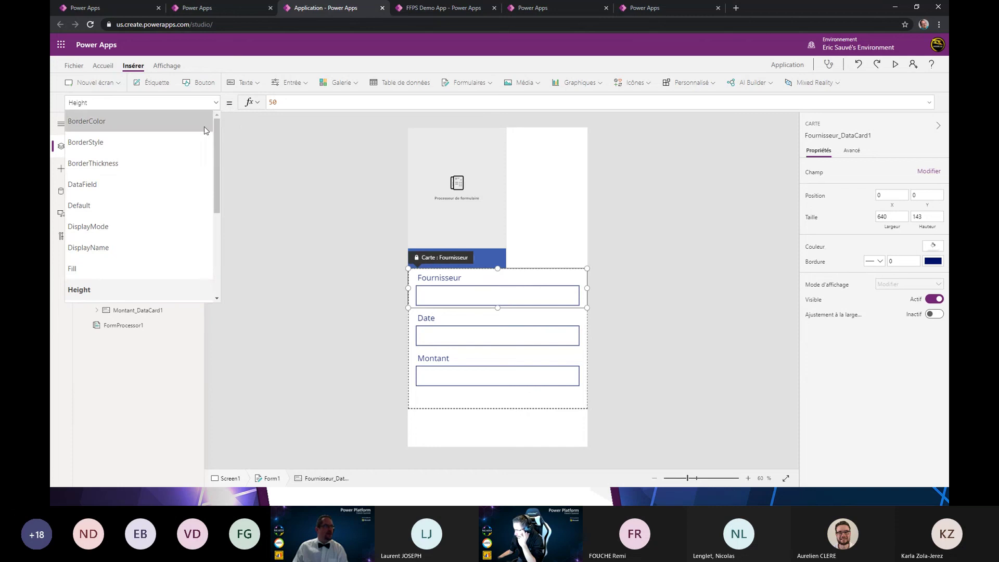
{"action": "left_click", "coordinate": [171, 205]}
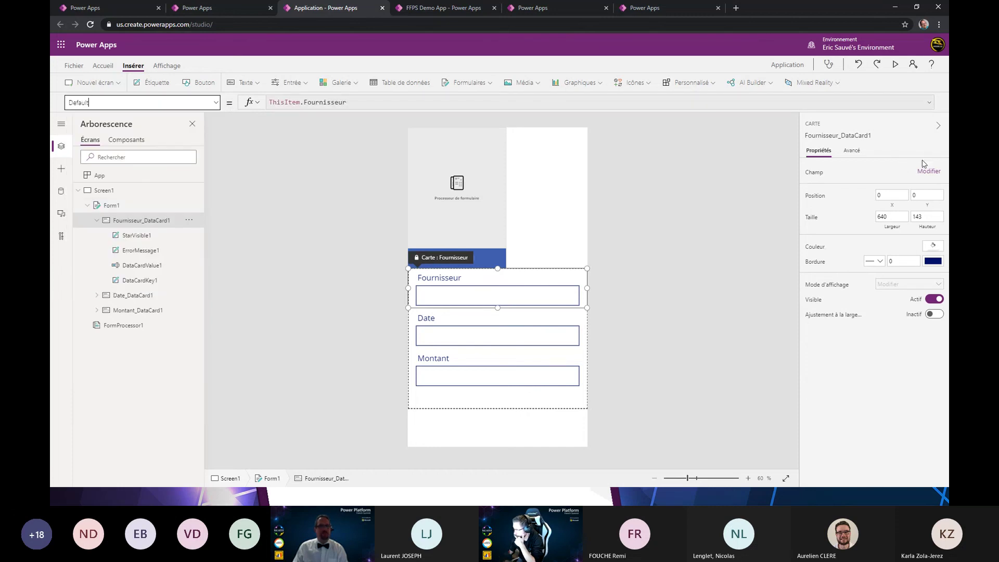
{"action": "left_click", "coordinate": [854, 152]}
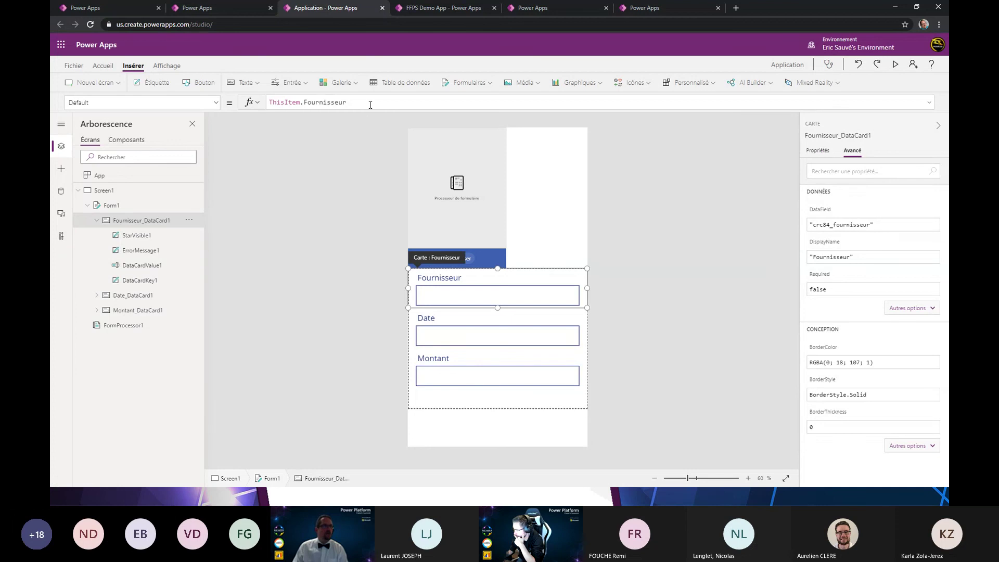
Step: Replace the Fournisseur card's Default formula with FormProcessor1.Results.Fournisseur
{"action": "left_click_drag", "start_coordinate": [370, 105], "coordinate": [238, 105]}
{"action": "type", "text": "fo"}
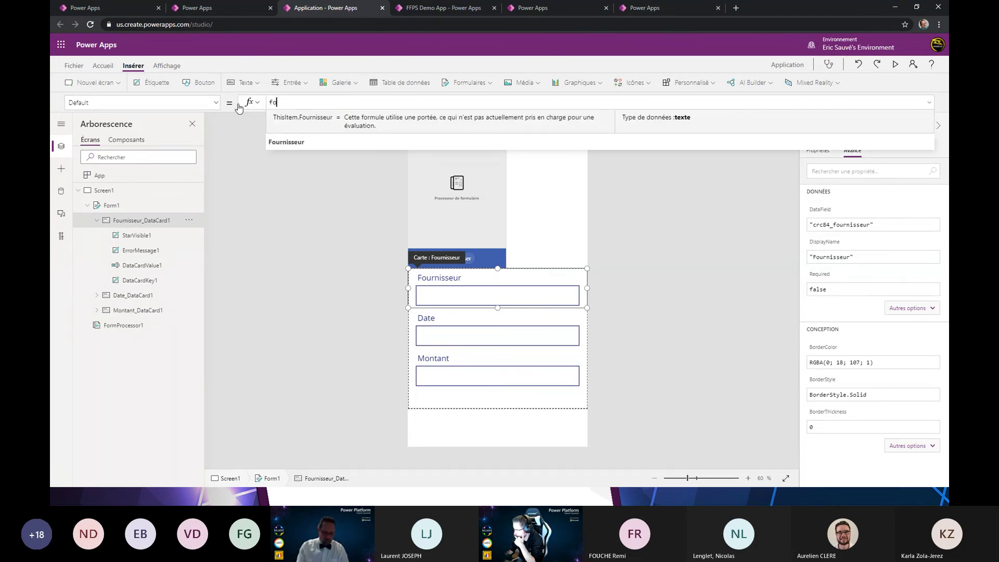
{"action": "type", "text": "rm"}
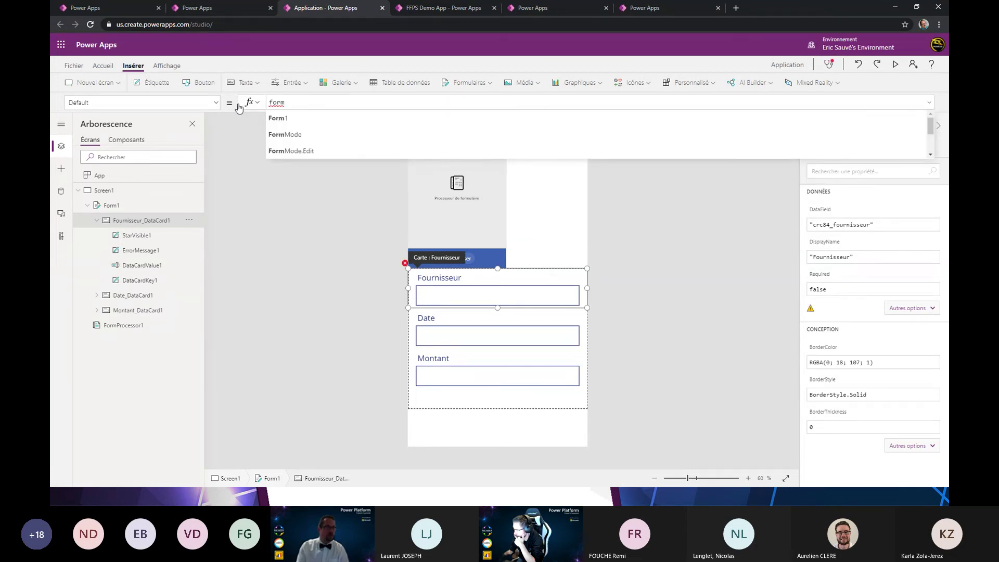
{"action": "key", "text": "Down"}
{"action": "key", "text": "Up"}
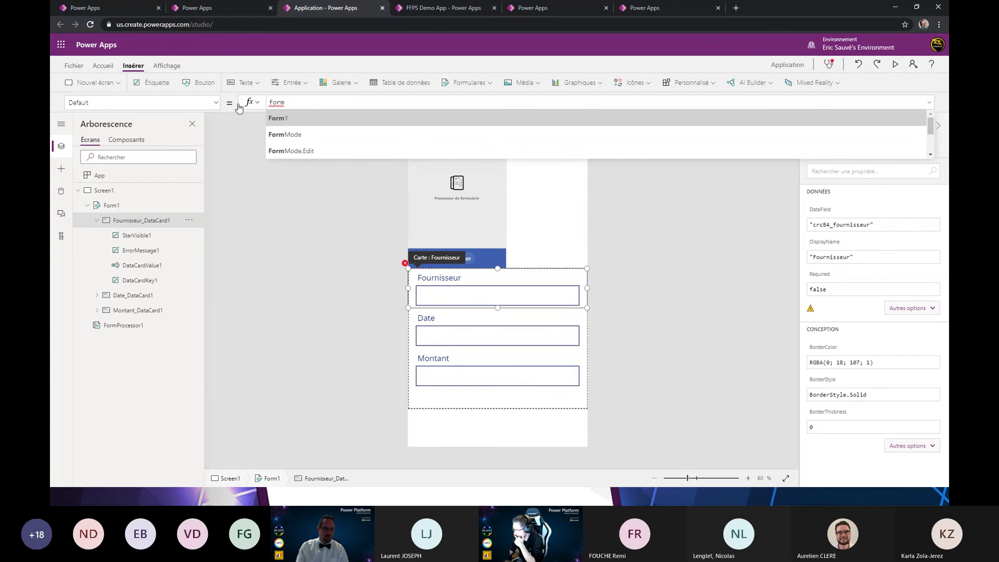
{"action": "type", "text": "pr"}
{"action": "key", "text": "Tab"}
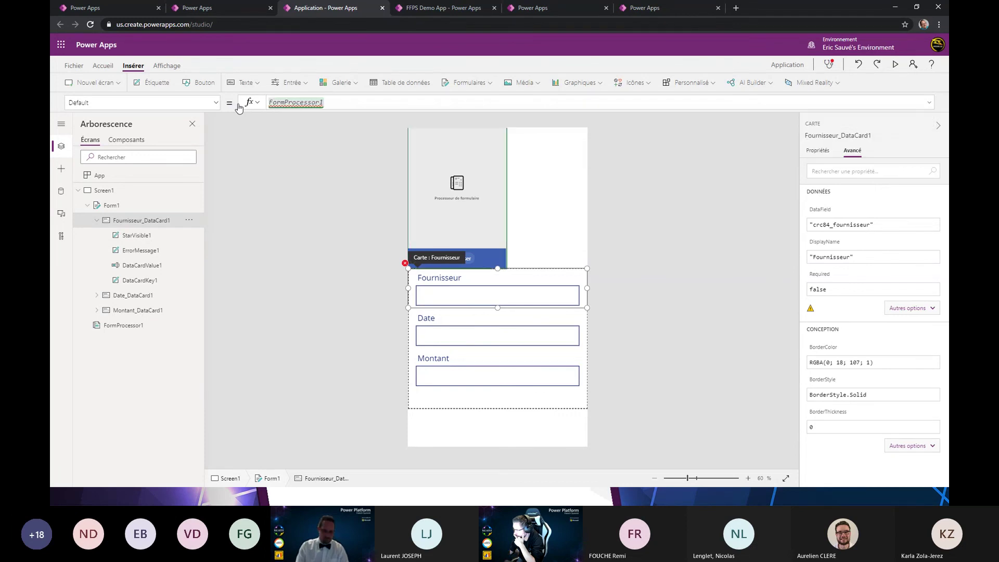
{"action": "type", "text": ".re"}
{"action": "key", "text": "Tab"}
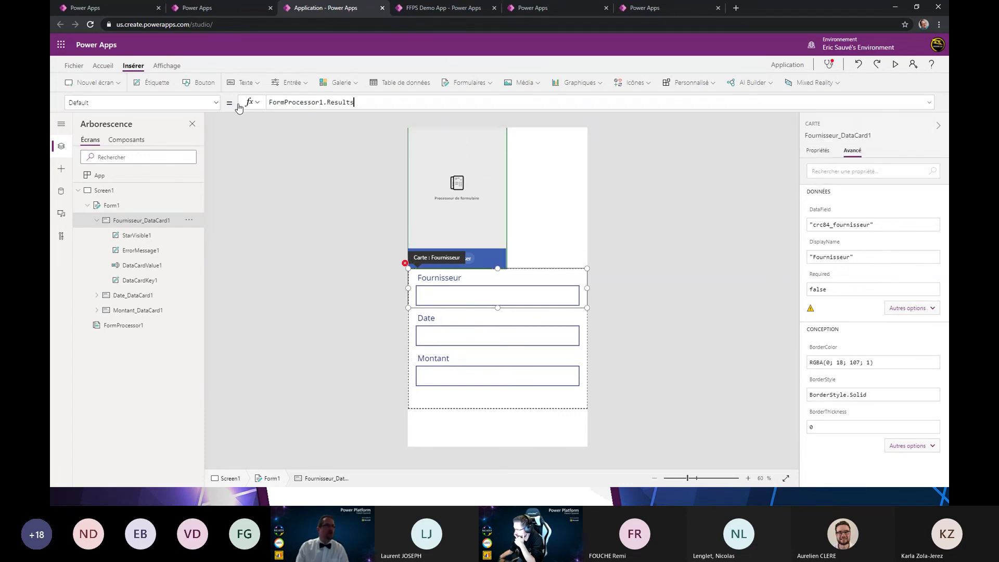
{"action": "type", "text": "."}
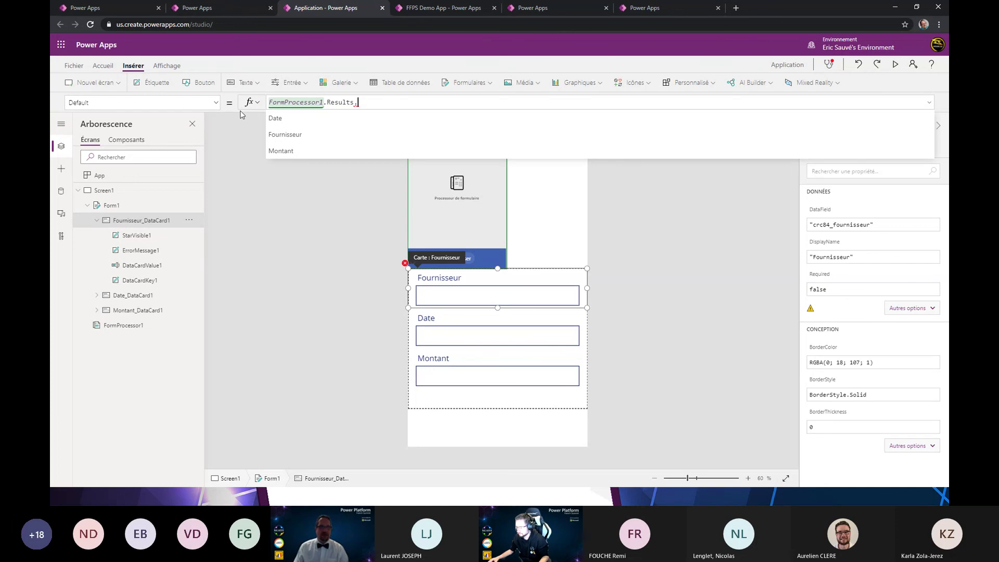
{"action": "left_click", "coordinate": [317, 137]}
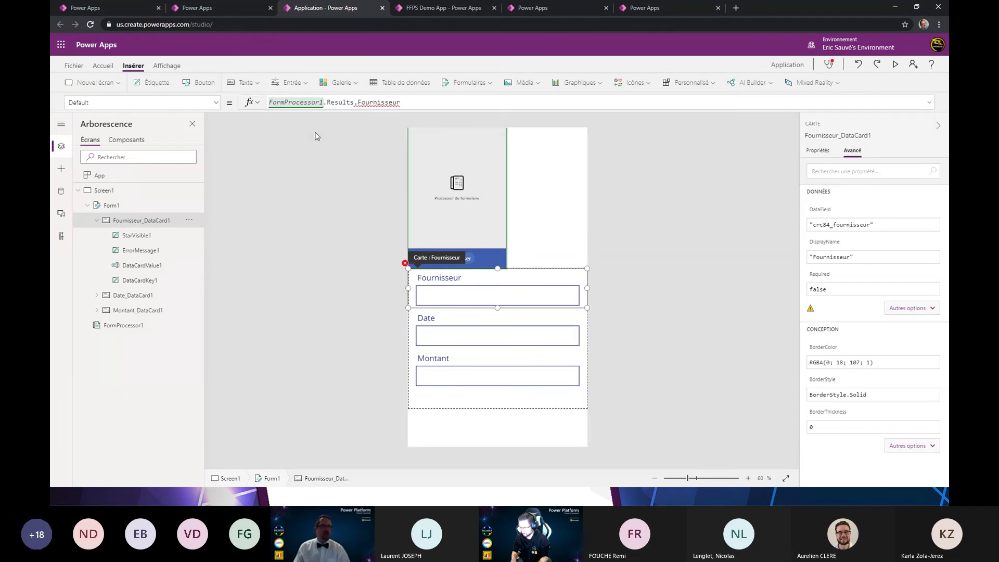
Step: Append .Value to the Fournisseur card's Default formula, making it FormProcessor1.Results.Fournisseur.Value
{"action": "left_click", "coordinate": [350, 104]}
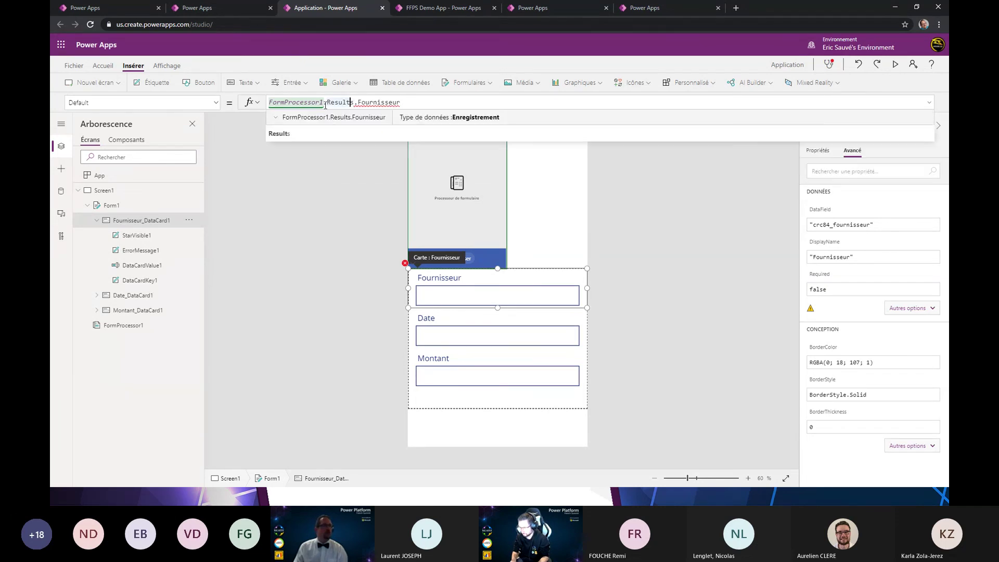
{"action": "left_click", "coordinate": [428, 104]}
{"action": "left_click", "coordinate": [428, 103]}
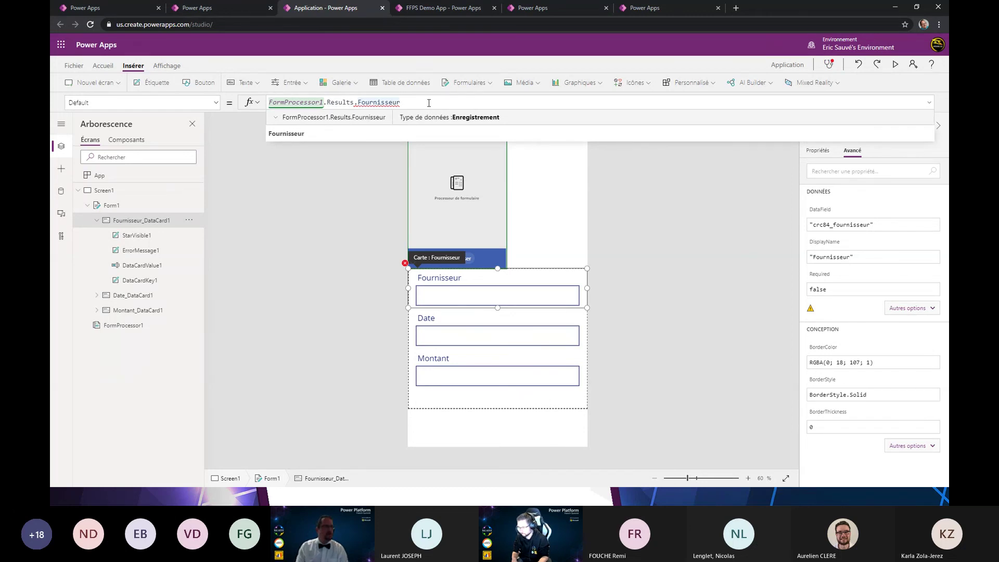
{"action": "type", "text": "."}
{"action": "key", "text": "Tab"}
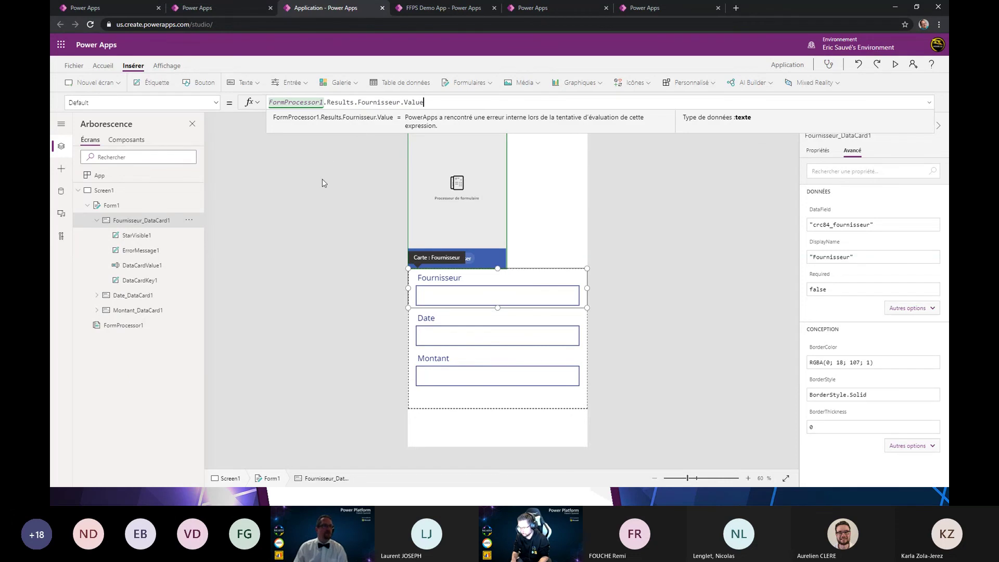
Step: Copy the complete Fournisseur formula, and unlock the Date card with its Default property shown
{"action": "triple_click", "coordinate": [341, 102]}
{"action": "key", "text": "ctrl+c"}
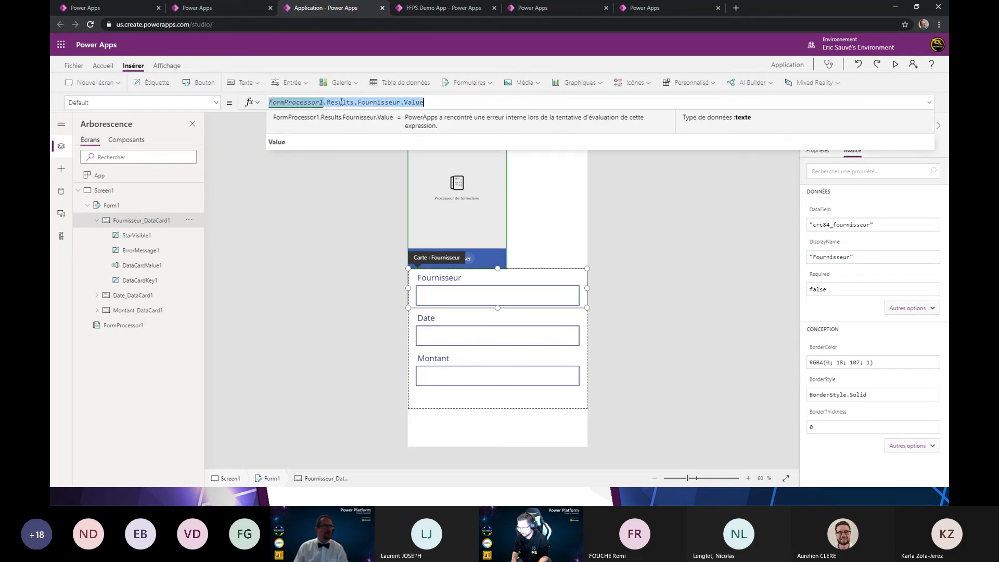
{"action": "left_click", "coordinate": [439, 334]}
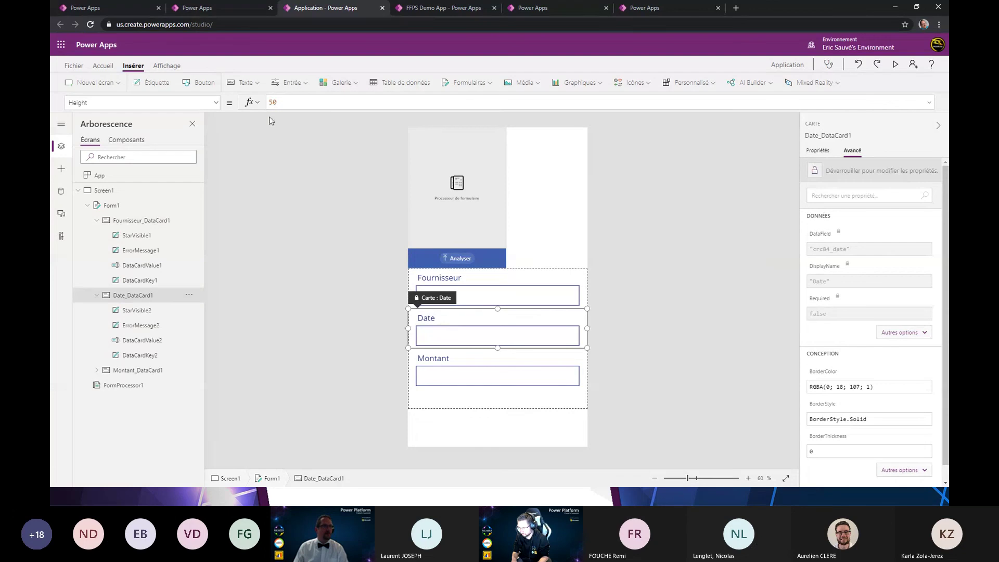
{"action": "left_click", "coordinate": [216, 103]}
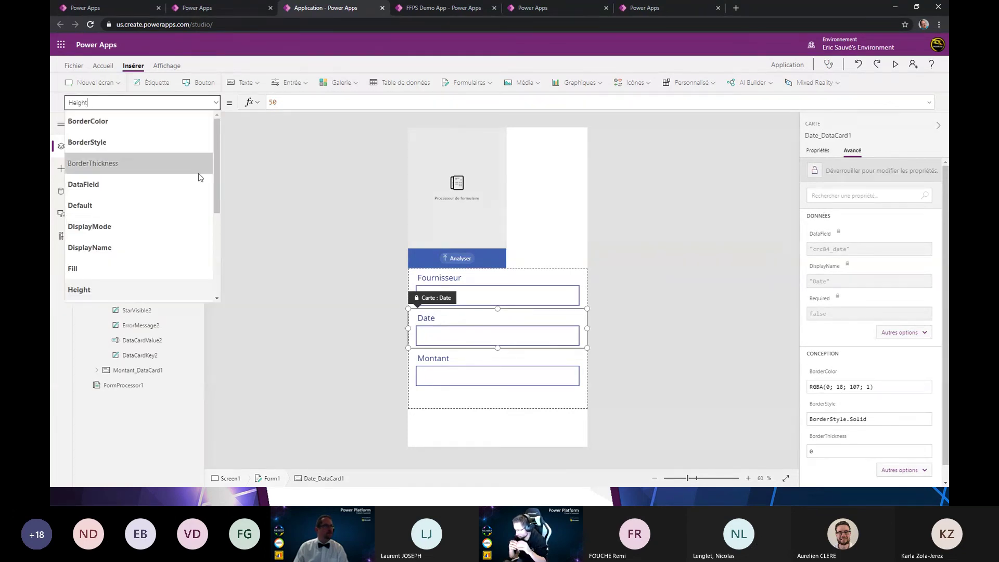
{"action": "left_click", "coordinate": [180, 204]}
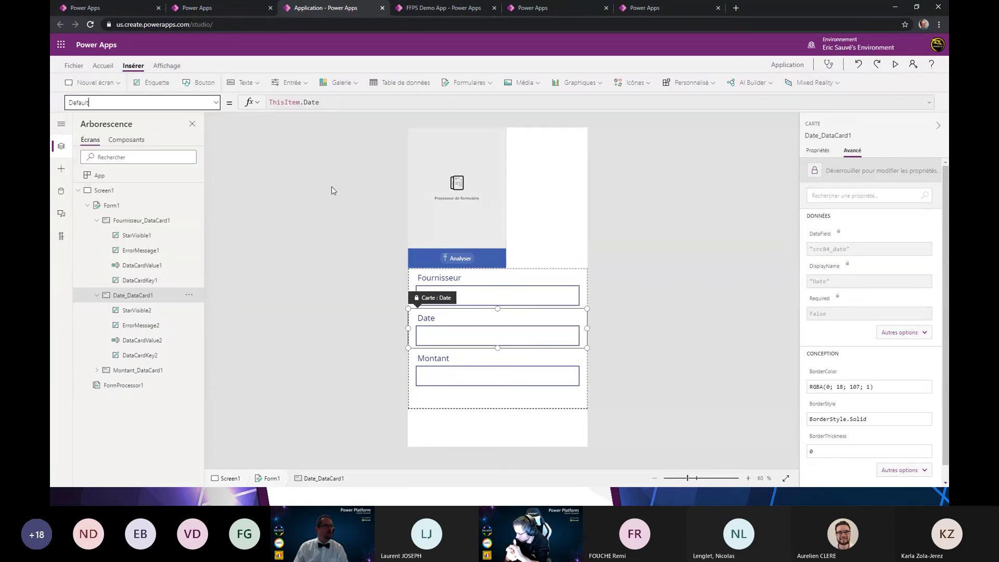
{"action": "left_click", "coordinate": [850, 178]}
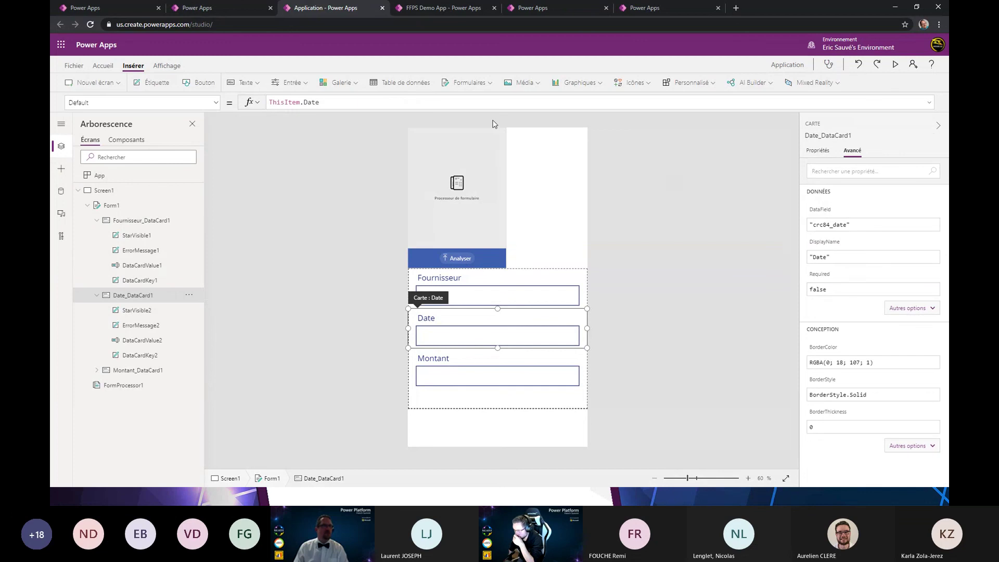
Step: Set the Date card's Default to FormProcessor1.Results.Date.Value by pasting the copied formula and changing its field name
{"action": "left_click", "coordinate": [392, 100]}
{"action": "key", "text": "ctrl+a"}
{"action": "key", "text": "ctrl+v"}
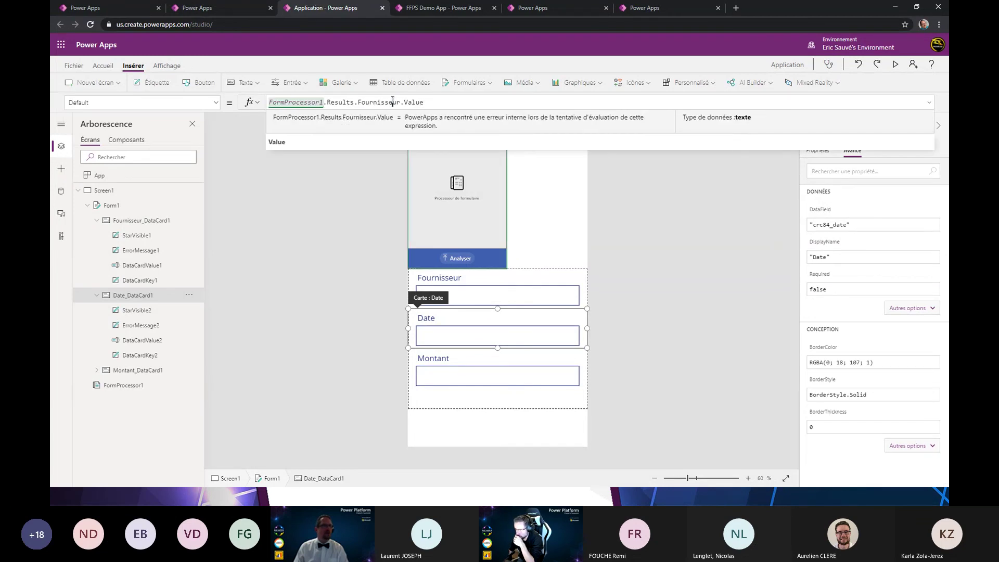
{"action": "double_click", "coordinate": [393, 100]}
{"action": "type", "text": "Da"}
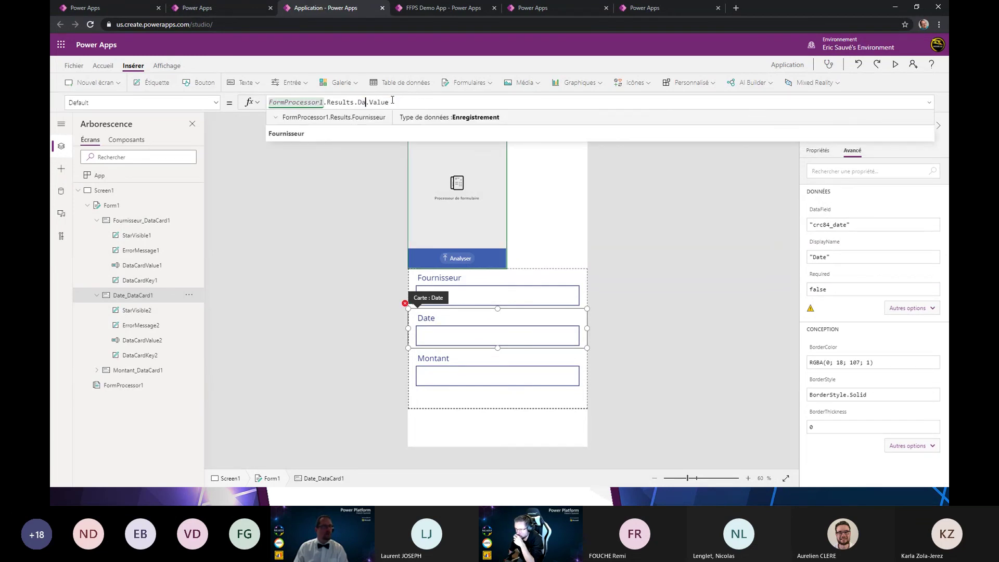
{"action": "type", "text": "te"}
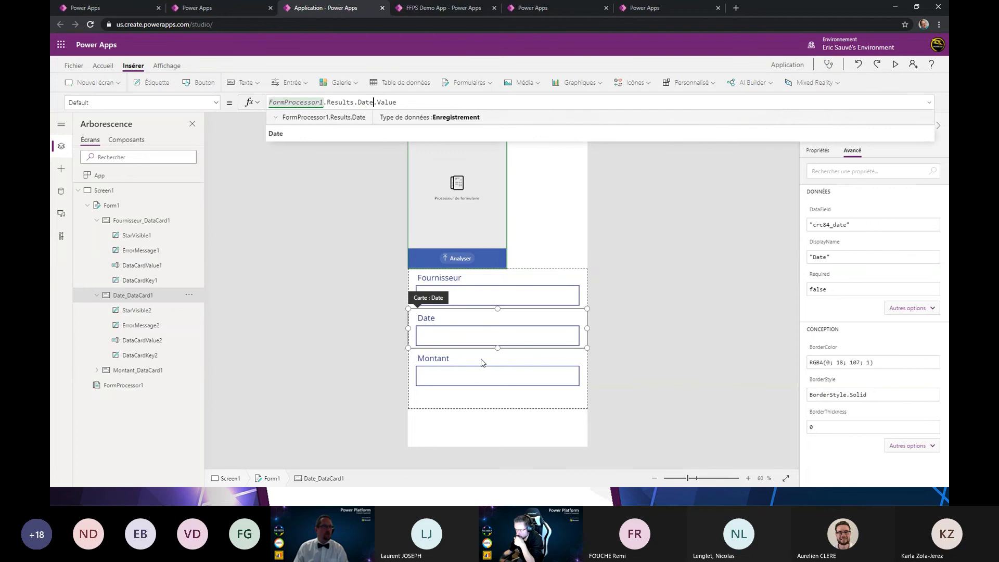
Step: Show the Montant card's Default property and unlock the card for editing
{"action": "left_click", "coordinate": [481, 362]}
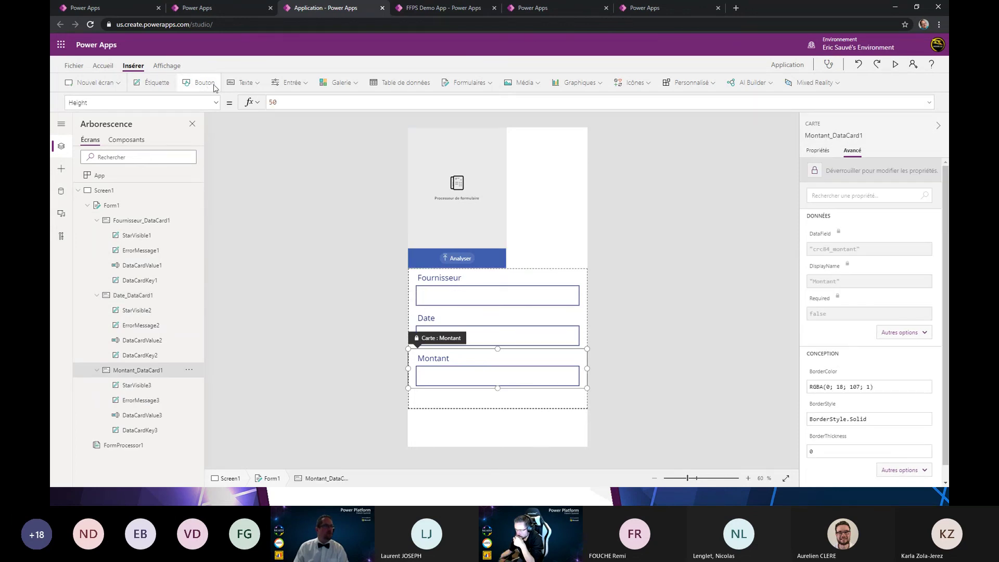
{"action": "left_click", "coordinate": [217, 108]}
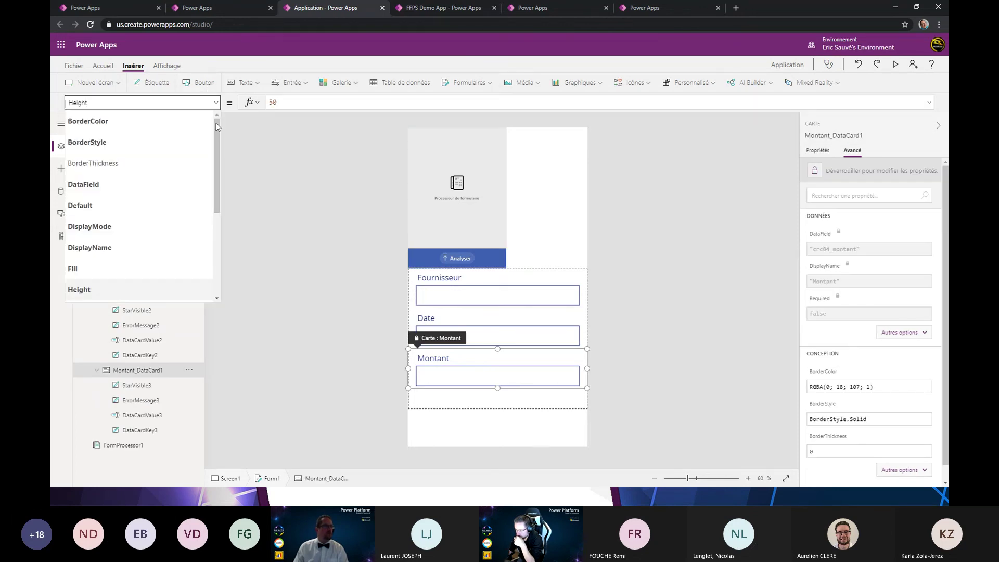
{"action": "left_click", "coordinate": [183, 203]}
{"action": "left_click", "coordinate": [833, 171]}
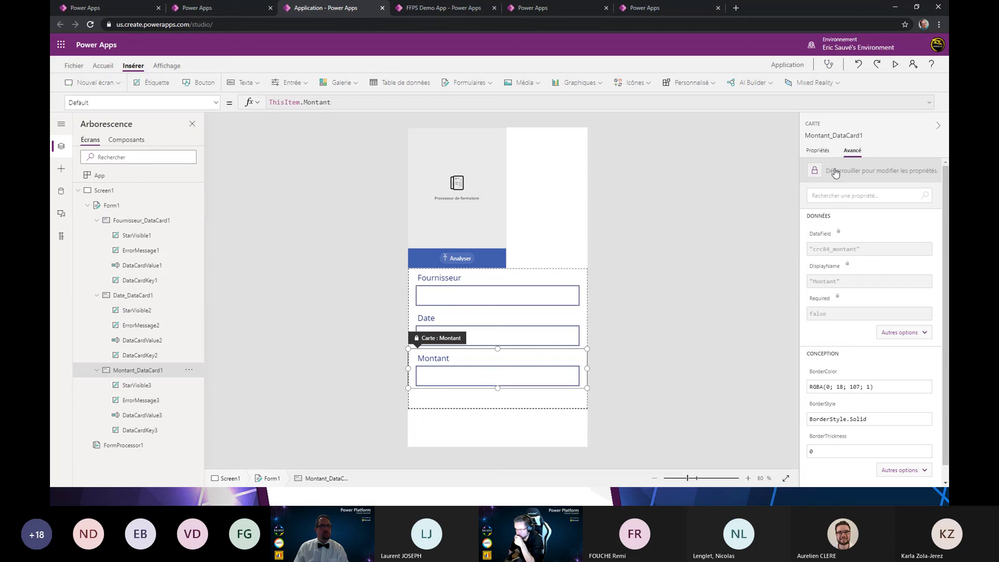
Step: Replace the Montant card's Default with the copied formula, changing its field name to give FormProcessor1.Results.Montant.Value
{"action": "double_click", "coordinate": [379, 107]}
{"action": "key", "text": "ctrl+a"}
{"action": "key", "text": "ctrl+v"}
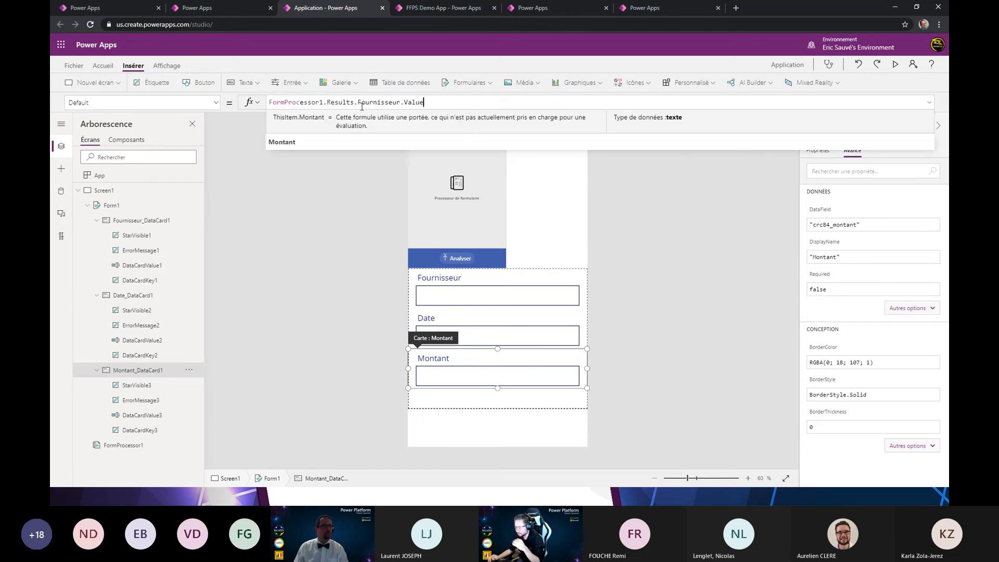
{"action": "double_click", "coordinate": [375, 102]}
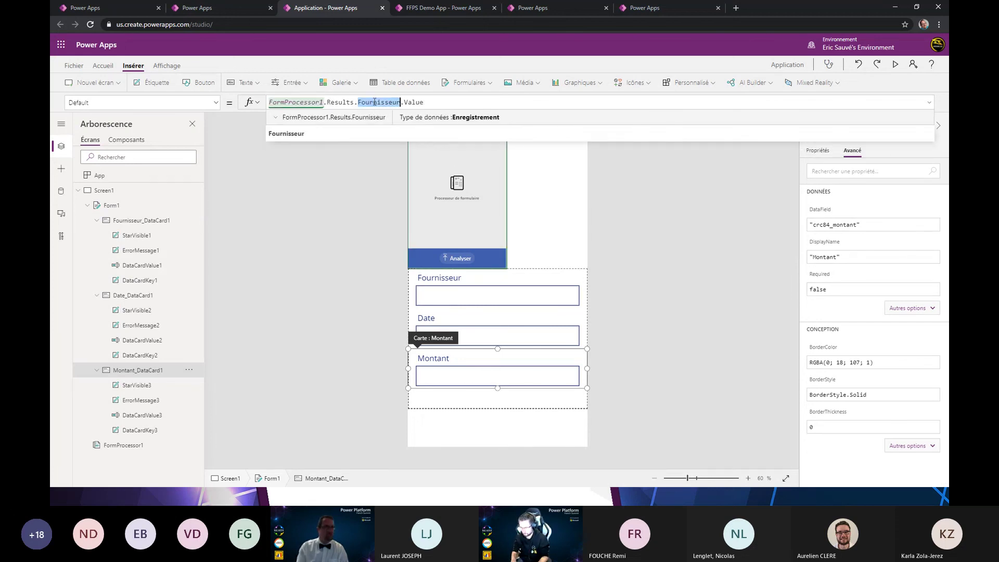
{"action": "type", "text": "mo"}
{"action": "key", "text": "Tab"}
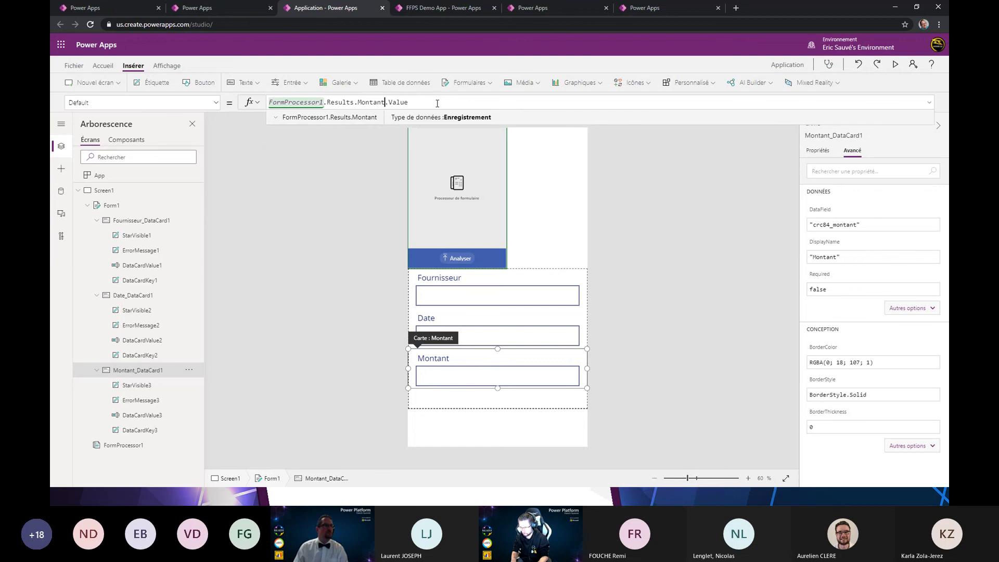
{"action": "left_click", "coordinate": [652, 197]}
Step: Set the form processor's OnChange property to NewForm(Form1)
{"action": "left_click", "coordinate": [487, 196]}
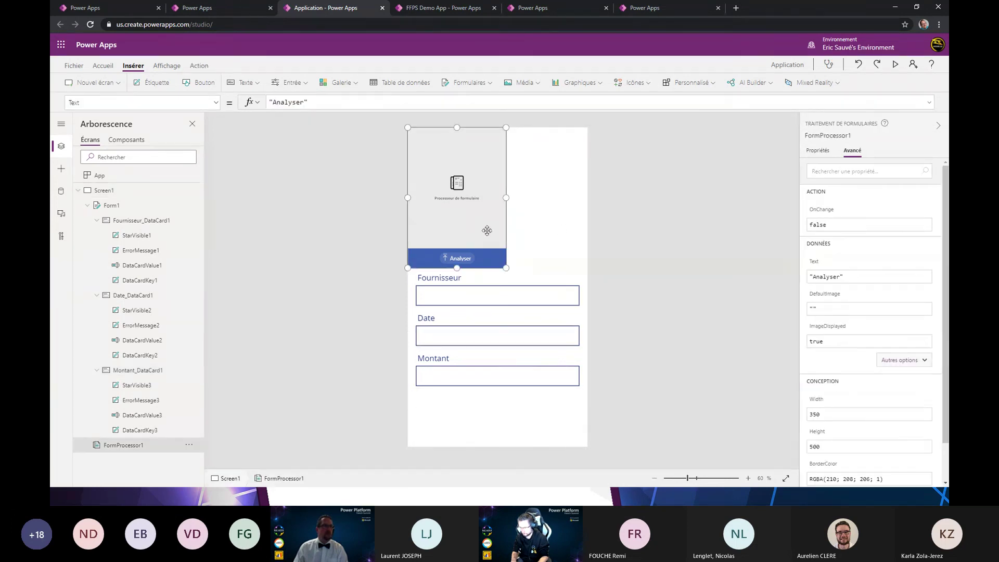
{"action": "left_click", "coordinate": [214, 106]}
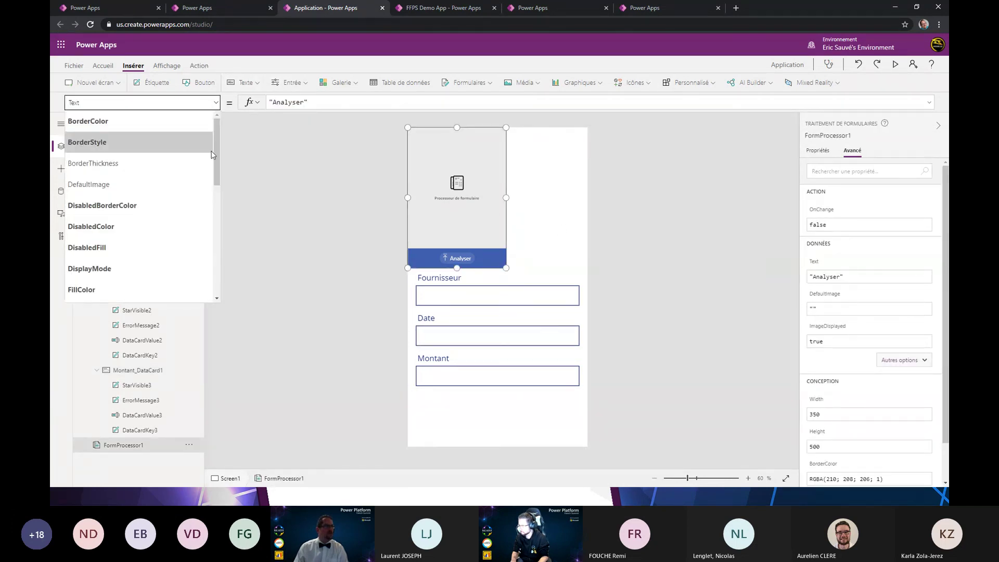
{"action": "left_click_drag", "start_coordinate": [217, 149], "coordinate": [214, 213]}
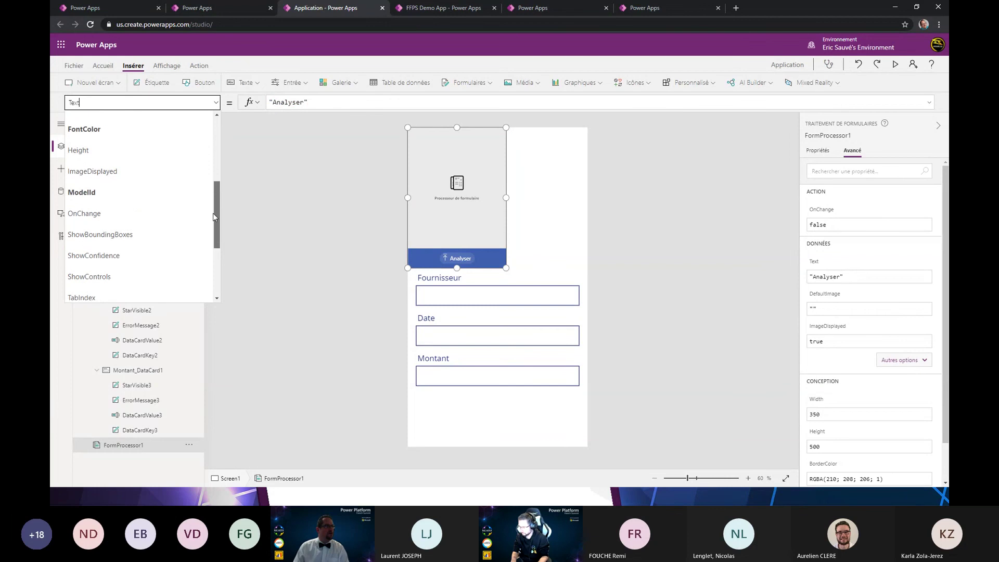
{"action": "left_click", "coordinate": [180, 214]}
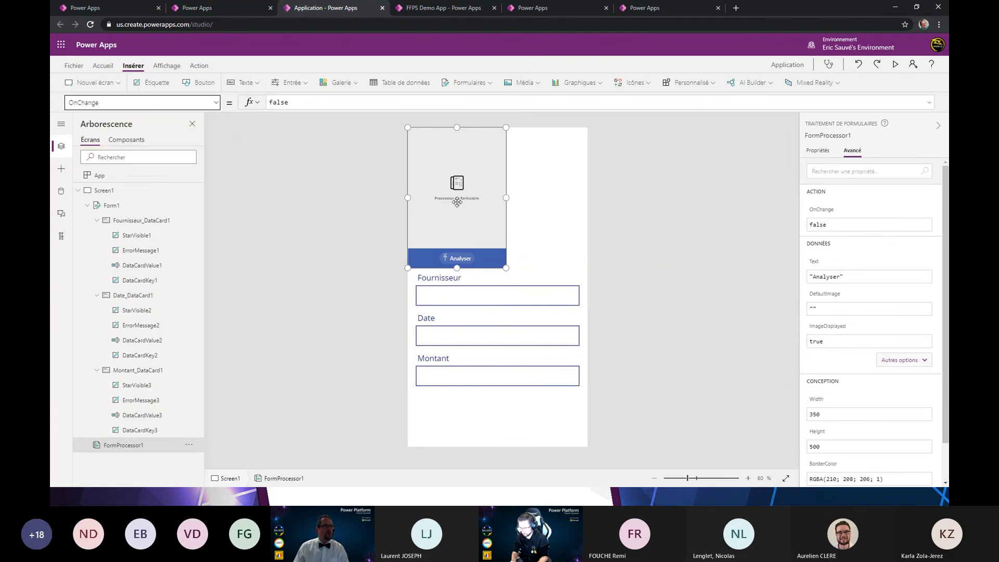
{"action": "double_click", "coordinate": [284, 101]}
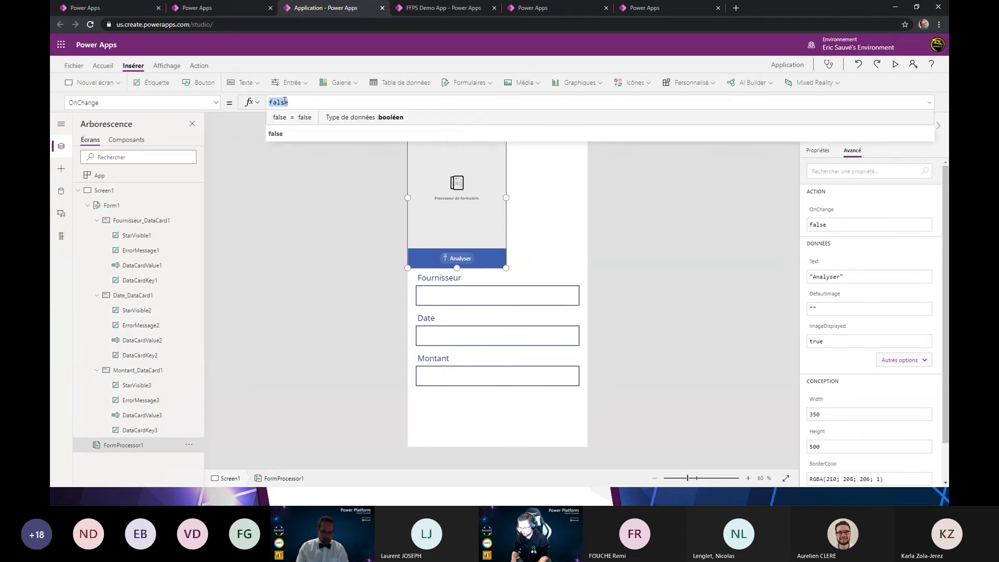
{"action": "key", "text": "BackSpace"}
{"action": "type", "text": "New"}
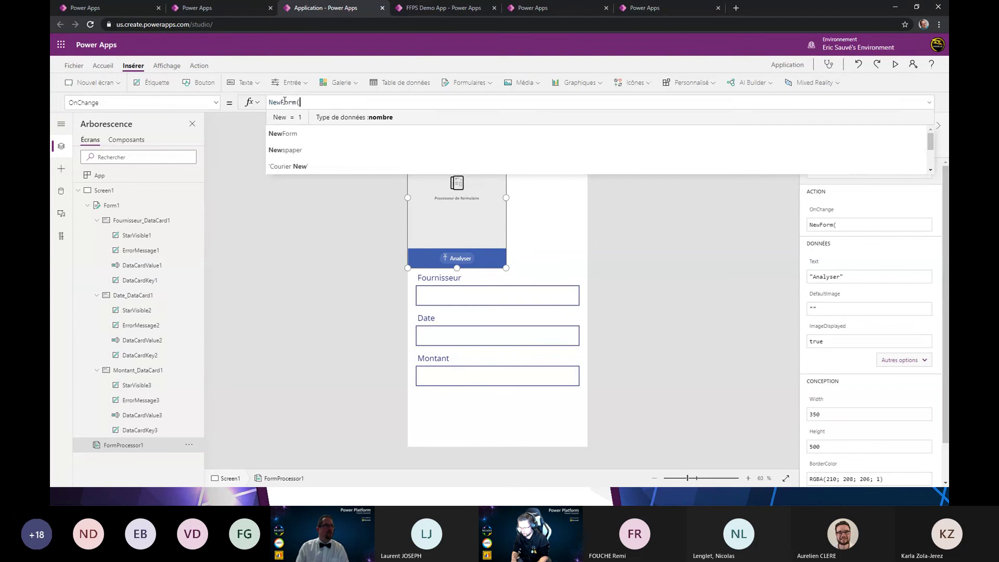
{"action": "type", "text": "Form(Form1)"}
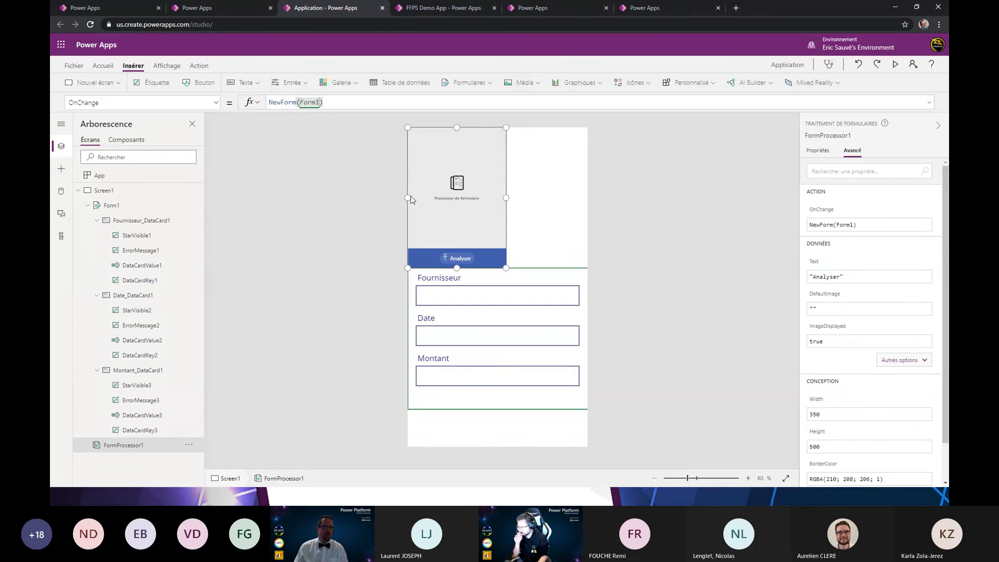
Step: Insert a button on Screen1 and place it below the edit form
{"action": "left_click", "coordinate": [474, 429]}
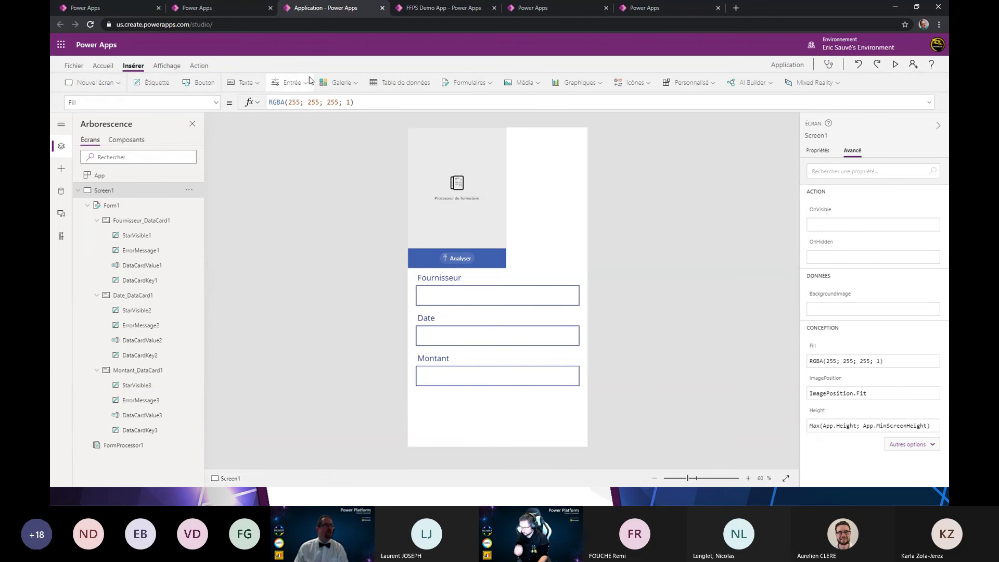
{"action": "left_click", "coordinate": [203, 84]}
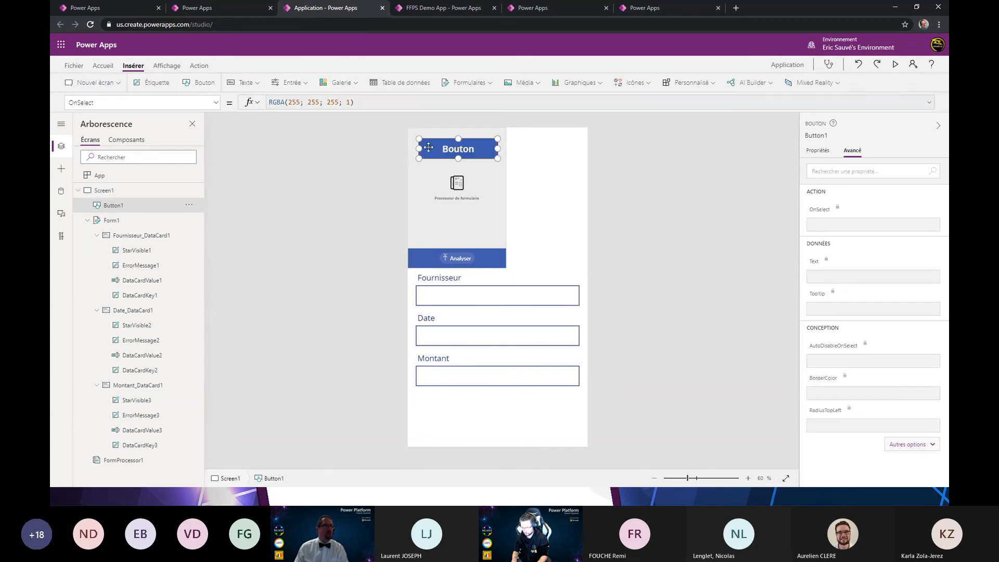
{"action": "left_click_drag", "start_coordinate": [457, 147], "coordinate": [467, 425]}
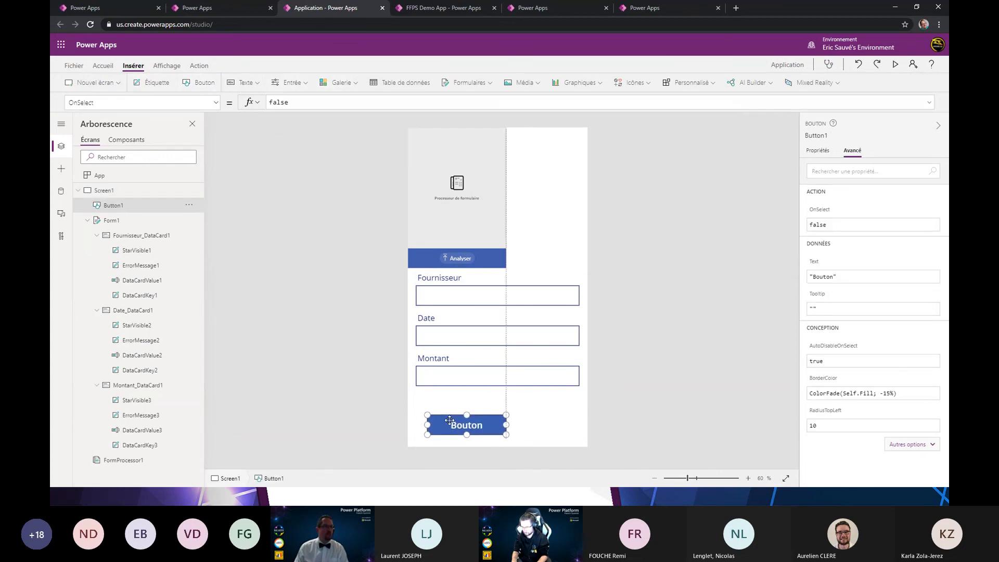
Step: Set the new button's OnSelect property to SubmitForm(Form1)
{"action": "double_click", "coordinate": [275, 102]}
{"action": "type", "text": "Sub"}
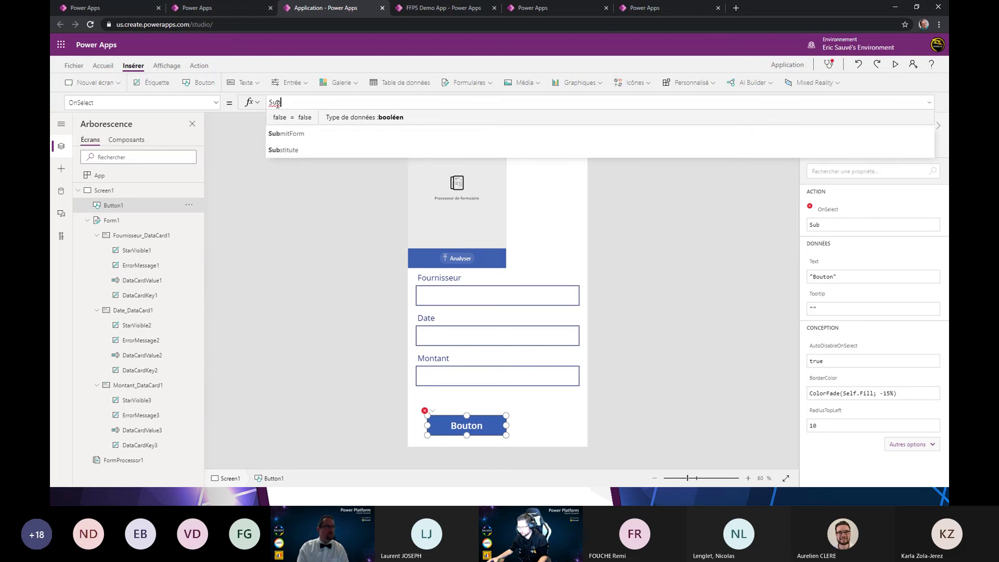
{"action": "type", "text": "mitForm(Fo"}
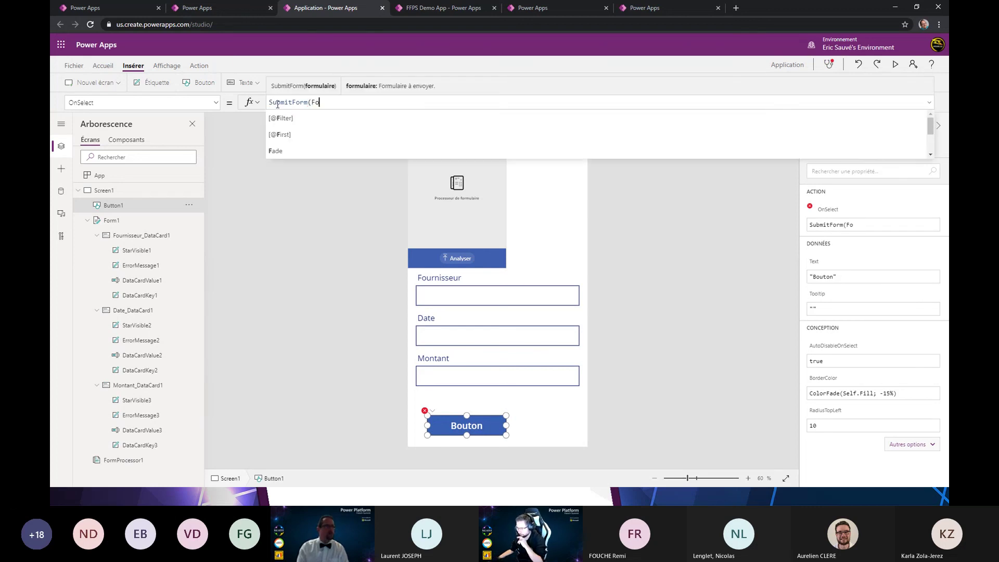
{"action": "type", "text": "rm"}
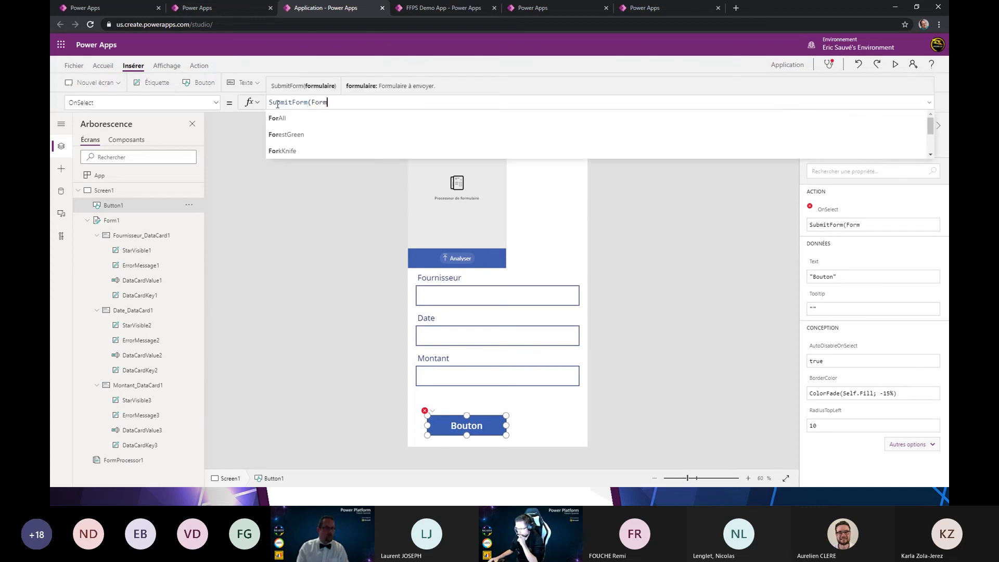
{"action": "type", "text": "1)"}
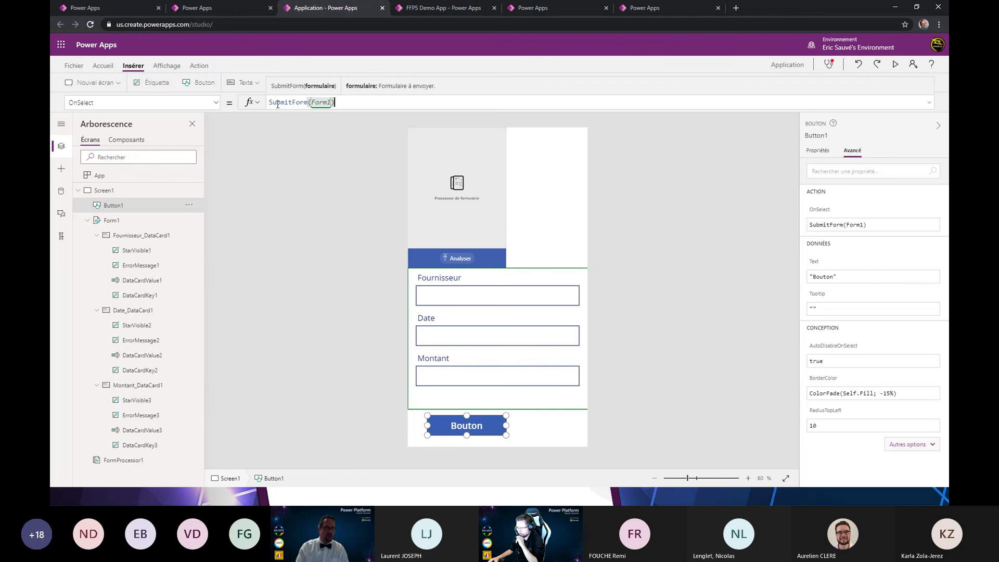
{"action": "left_click", "coordinate": [638, 187]}
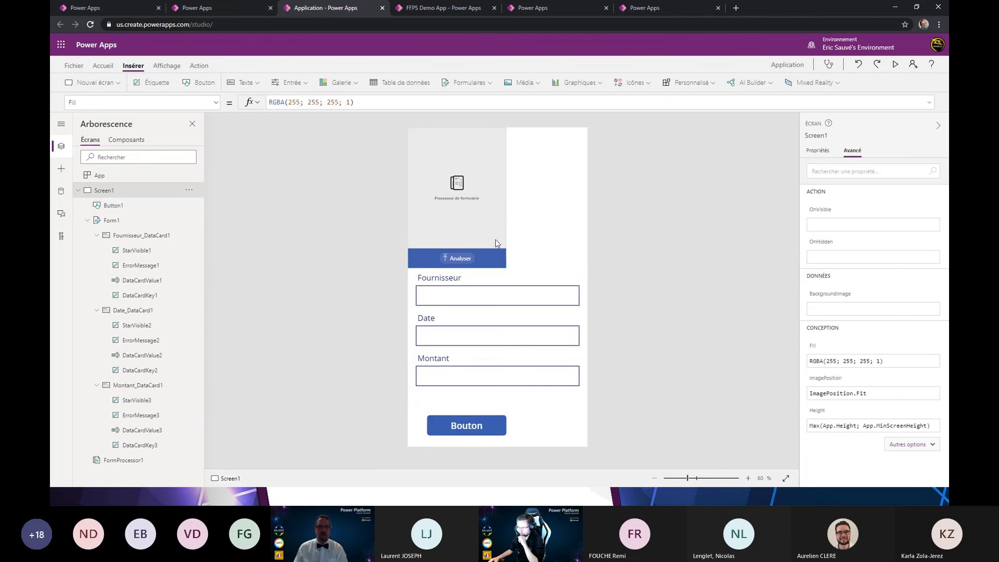
Step: Preview the app and analyse the test invoice videotron0430.pdf with the form processor
{"action": "left_click", "coordinate": [895, 64]}
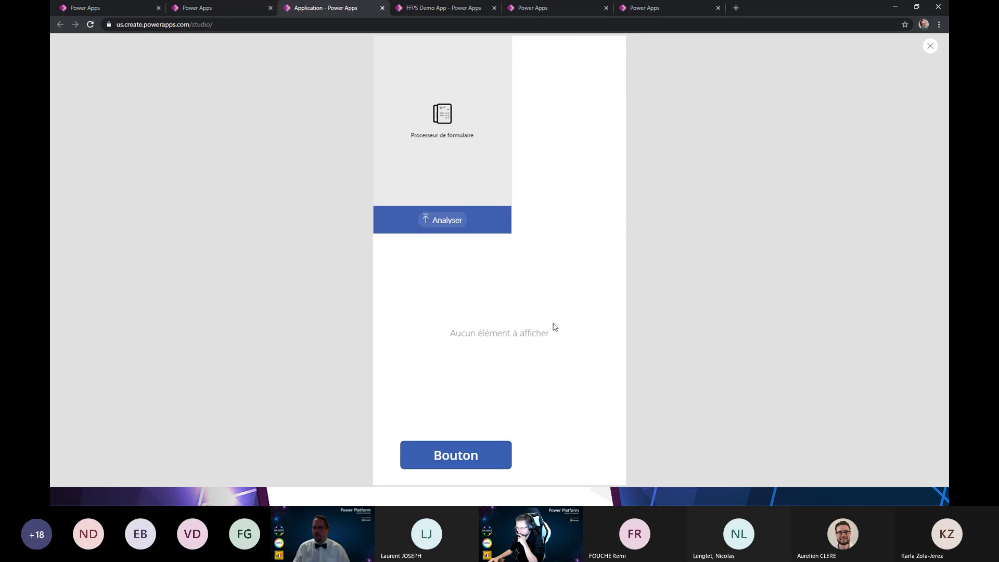
{"action": "left_click", "coordinate": [452, 222]}
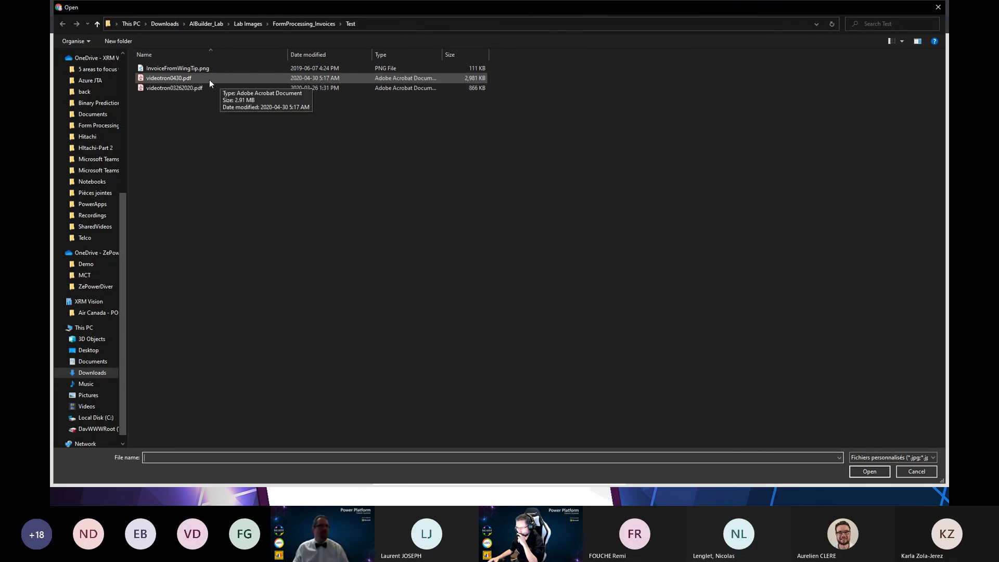
{"action": "left_click", "coordinate": [214, 70]}
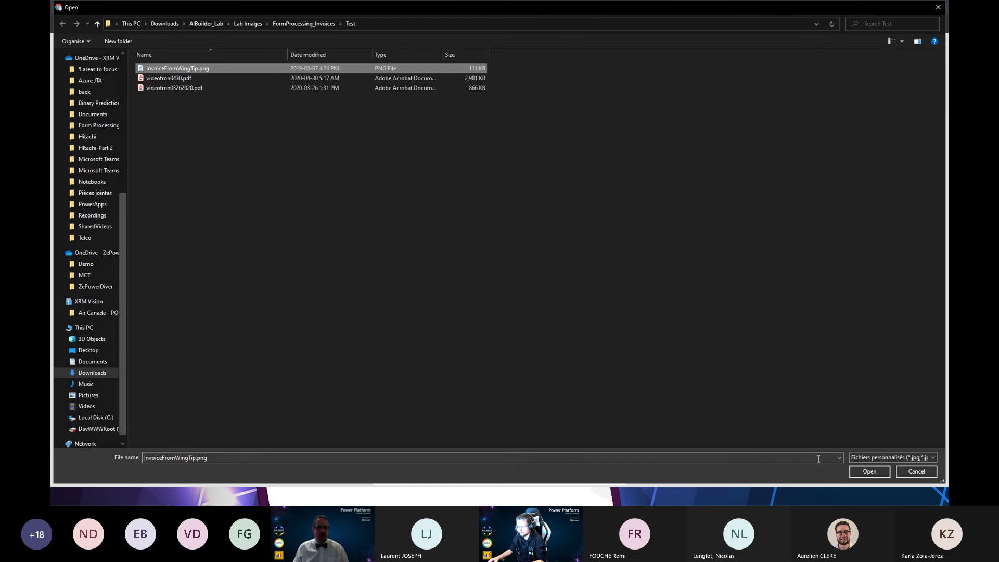
{"action": "left_click", "coordinate": [241, 79]}
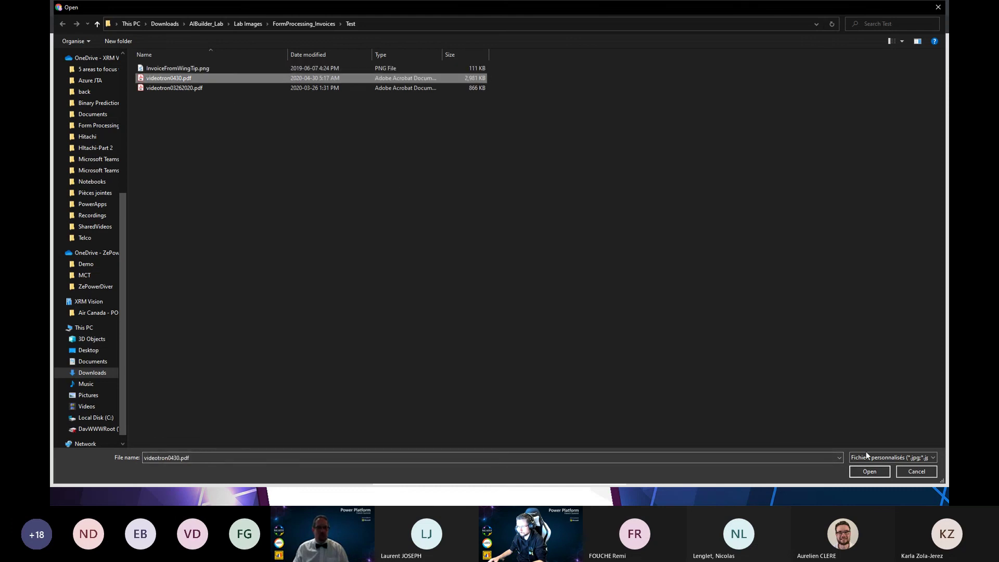
{"action": "left_click", "coordinate": [869, 471]}
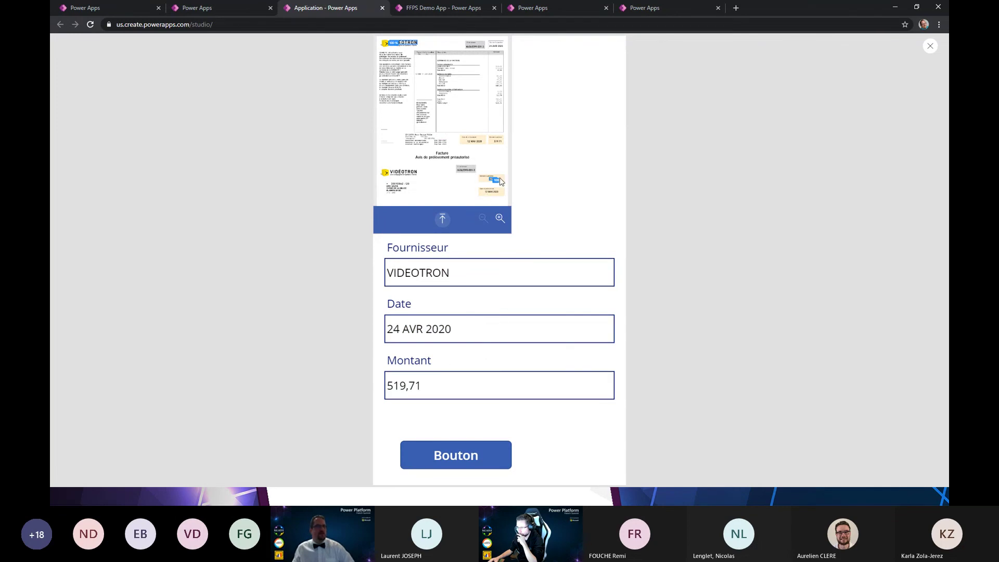
Step: Examine the analysed invoice up close, comparing its amount, billing date and supplier with the form fields
{"action": "left_click", "coordinate": [500, 219]}
{"action": "left_click", "coordinate": [500, 219]}
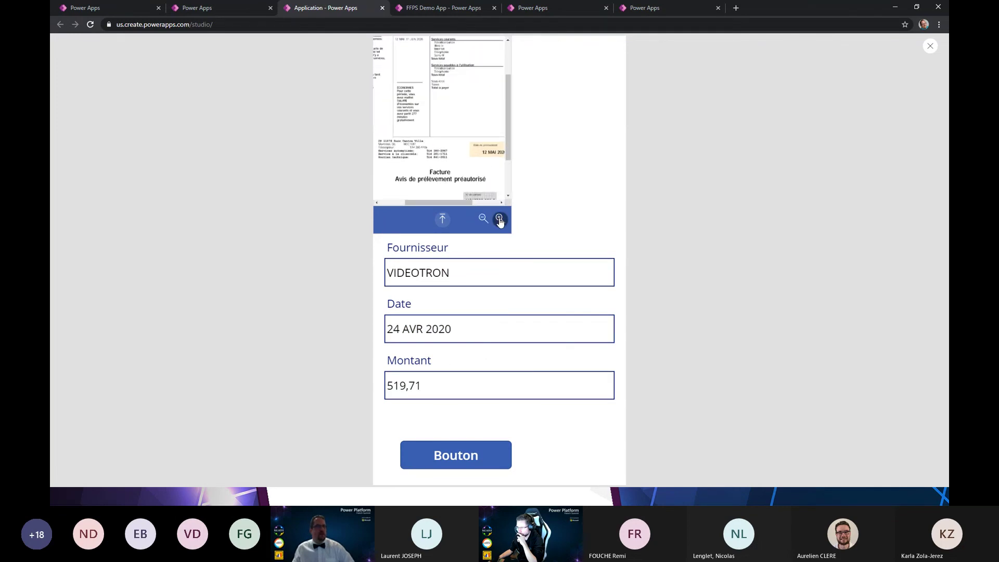
{"action": "left_click", "coordinate": [499, 218]}
{"action": "left_click_drag", "start_coordinate": [463, 203], "coordinate": [494, 202]}
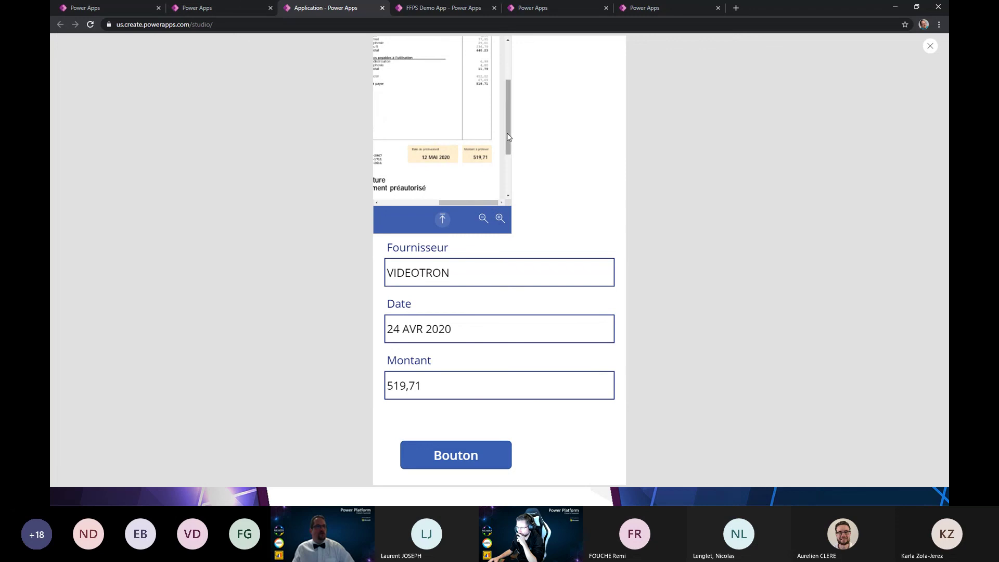
{"action": "left_click_drag", "start_coordinate": [508, 137], "coordinate": [508, 99]}
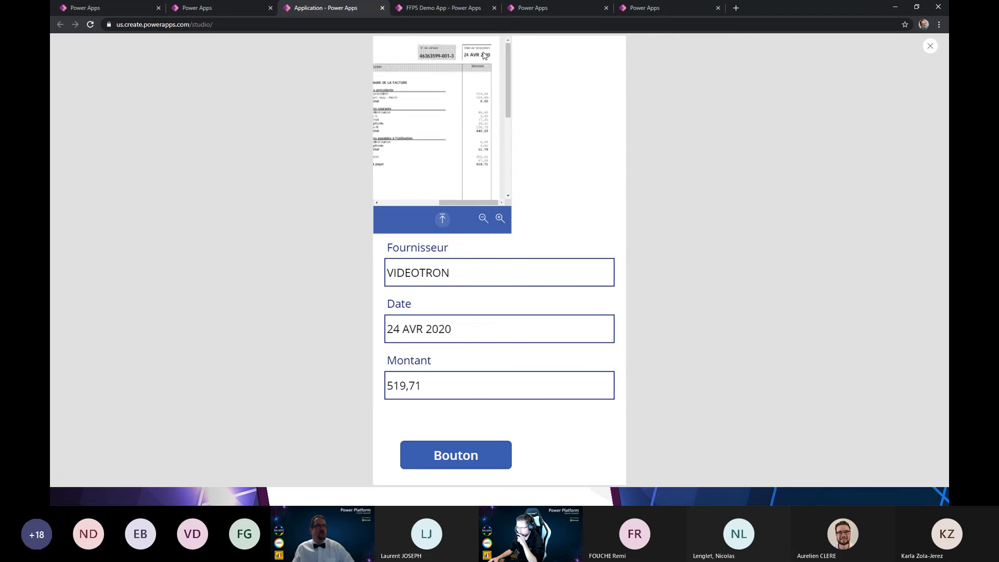
{"action": "left_click_drag", "start_coordinate": [472, 203], "coordinate": [406, 208]}
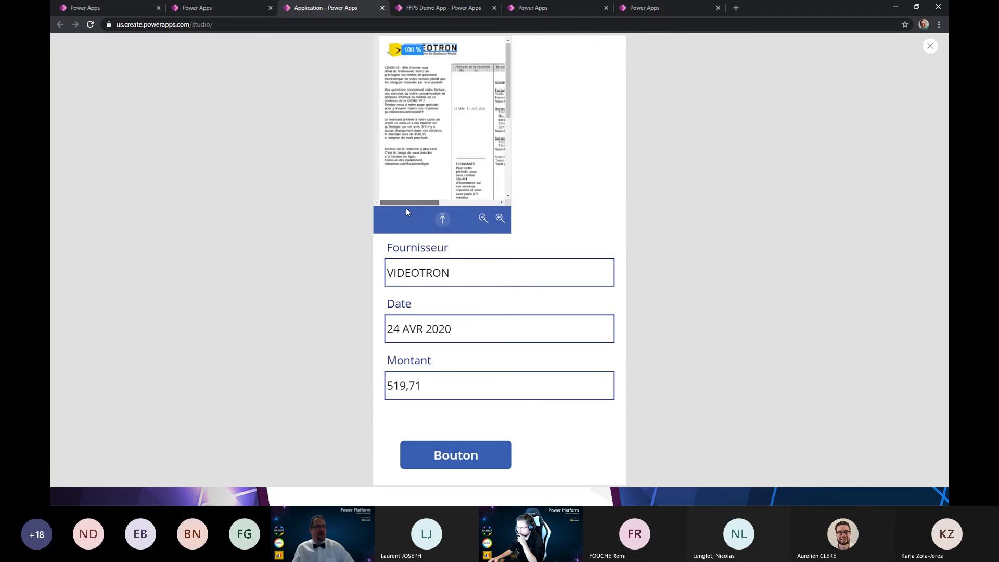
Step: Change the form's Date to 24 AVR 2021 and close the app preview
{"action": "left_click", "coordinate": [474, 336]}
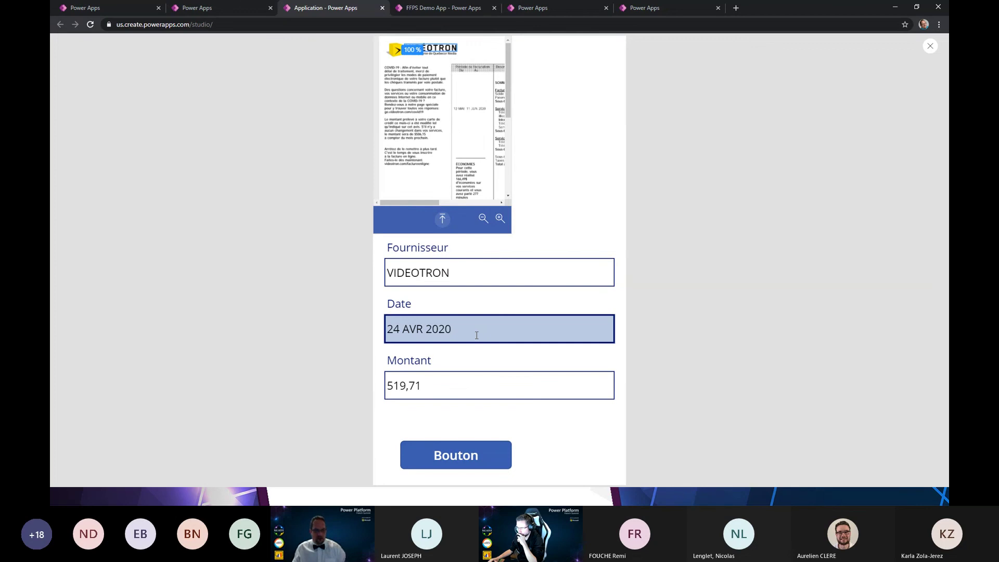
{"action": "key", "text": "BackSpace"}
{"action": "type", "text": "1"}
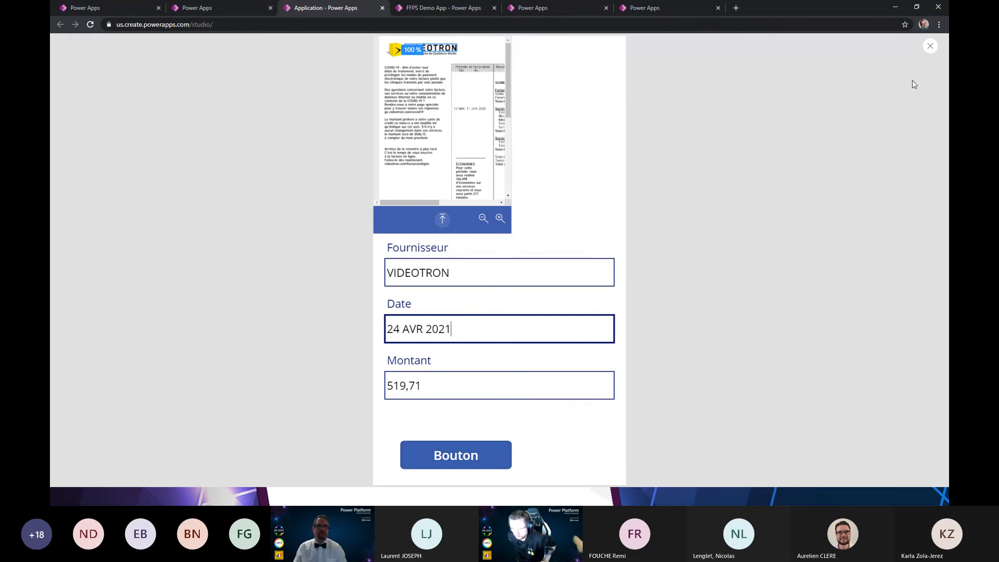
{"action": "left_click", "coordinate": [923, 54]}
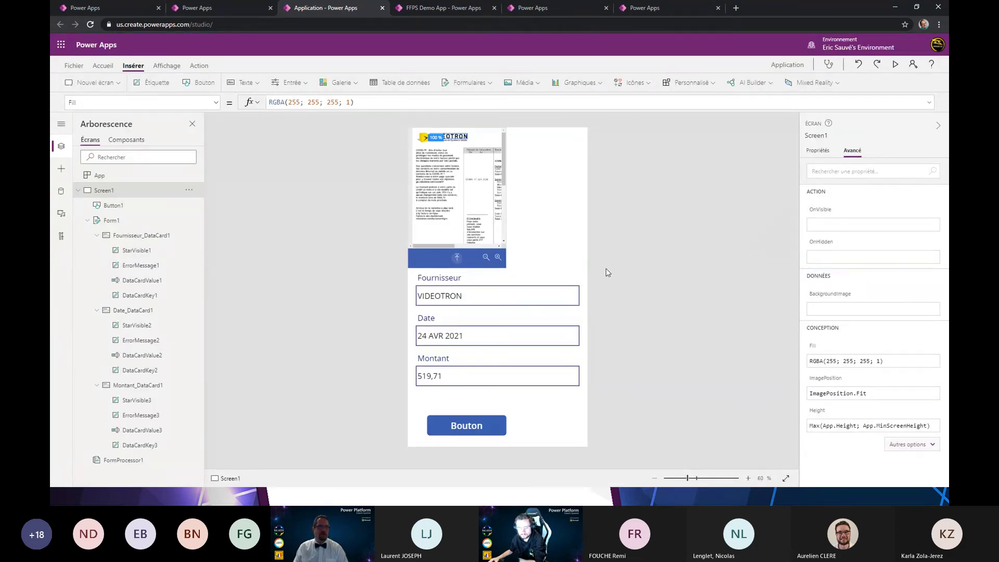
Step: Check the FFPS Demo Factures table's data and switch to the PPFS LIVE DEMO model's document tagging page
{"action": "left_click", "coordinate": [583, 10]}
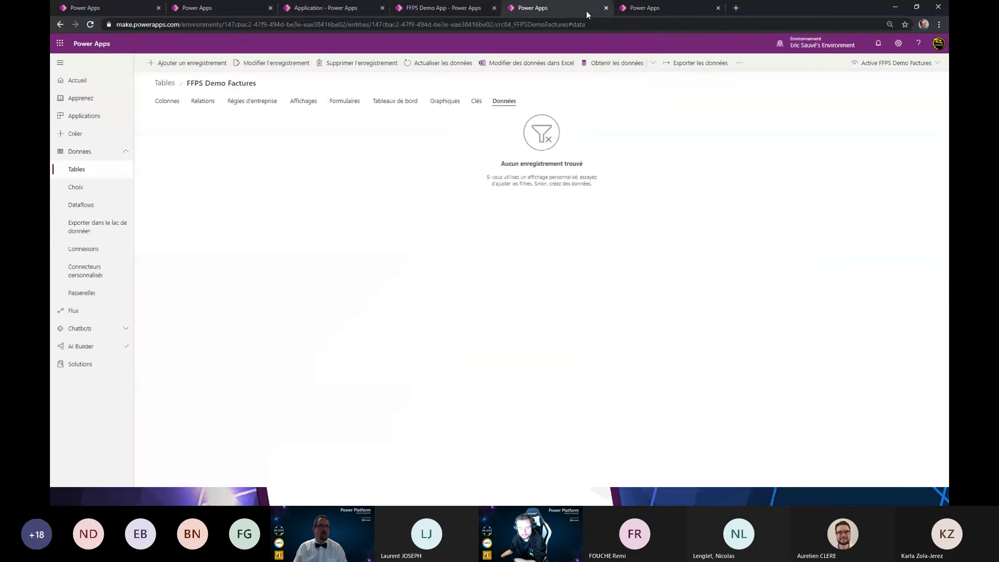
{"action": "left_click", "coordinate": [650, 8]}
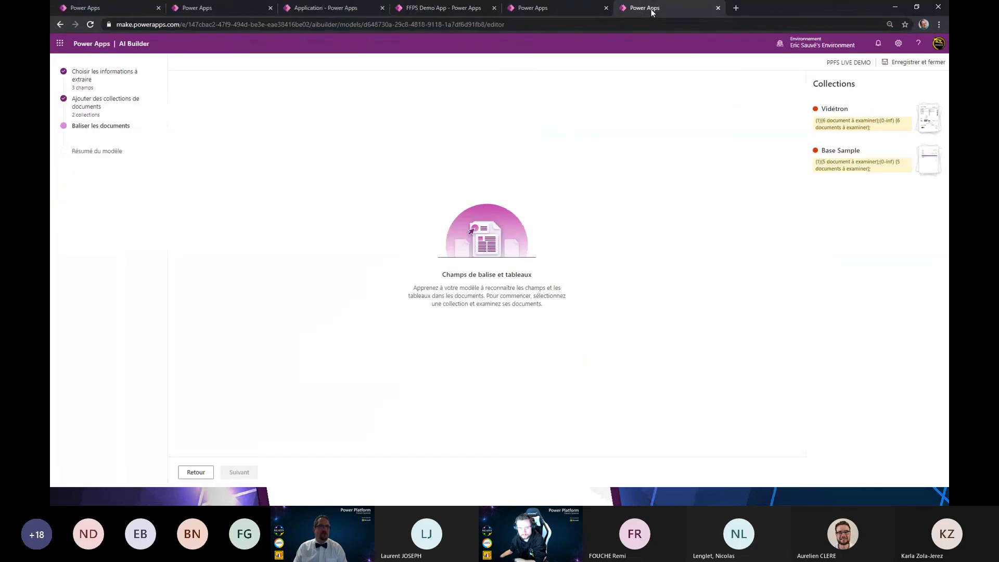
Step: Switch to the FFPS Demo App in the studio and preview it
{"action": "left_click", "coordinate": [338, 8]}
{"action": "left_click", "coordinate": [238, 8]}
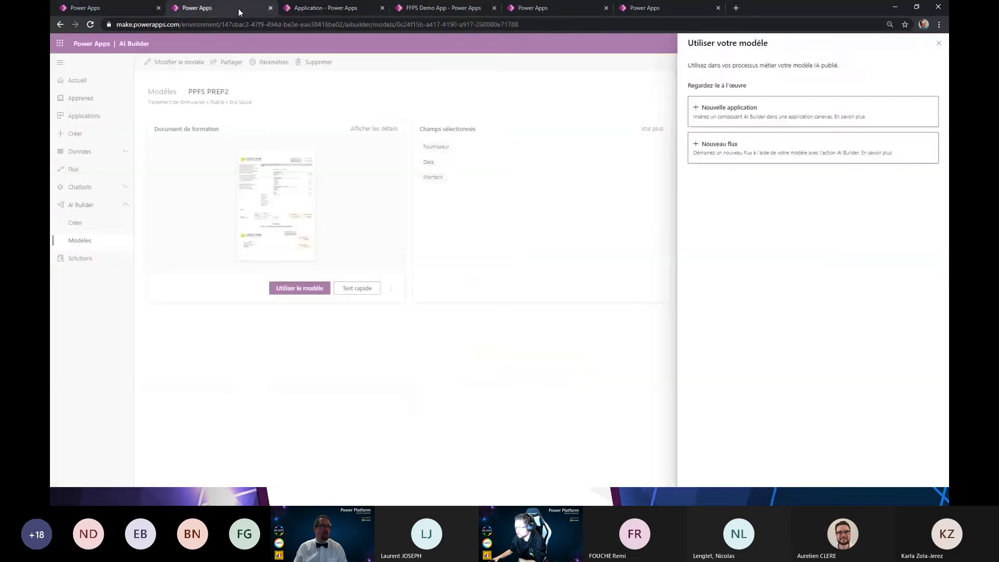
{"action": "left_click", "coordinate": [114, 11]}
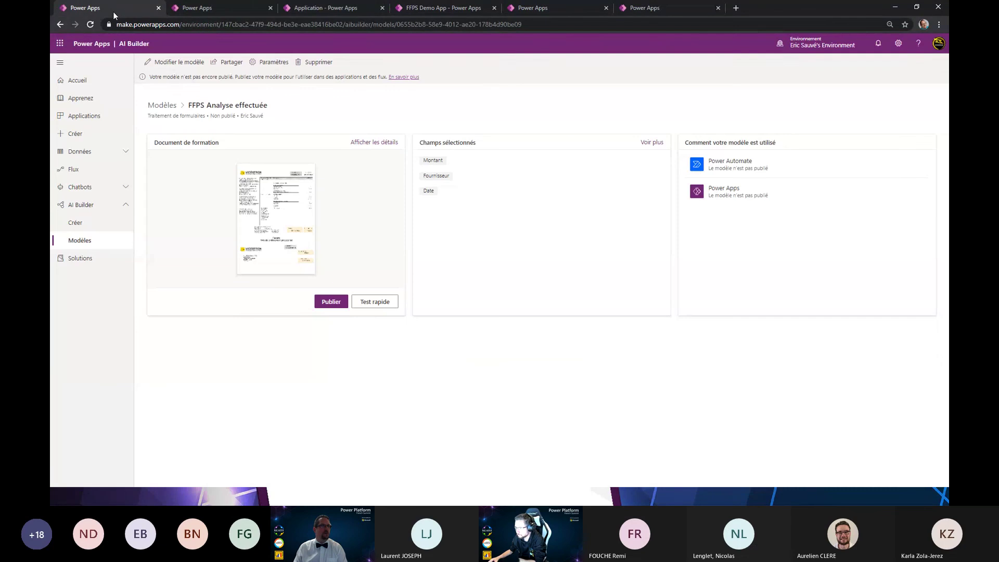
{"action": "left_click", "coordinate": [208, 8]}
{"action": "left_click", "coordinate": [333, 8]}
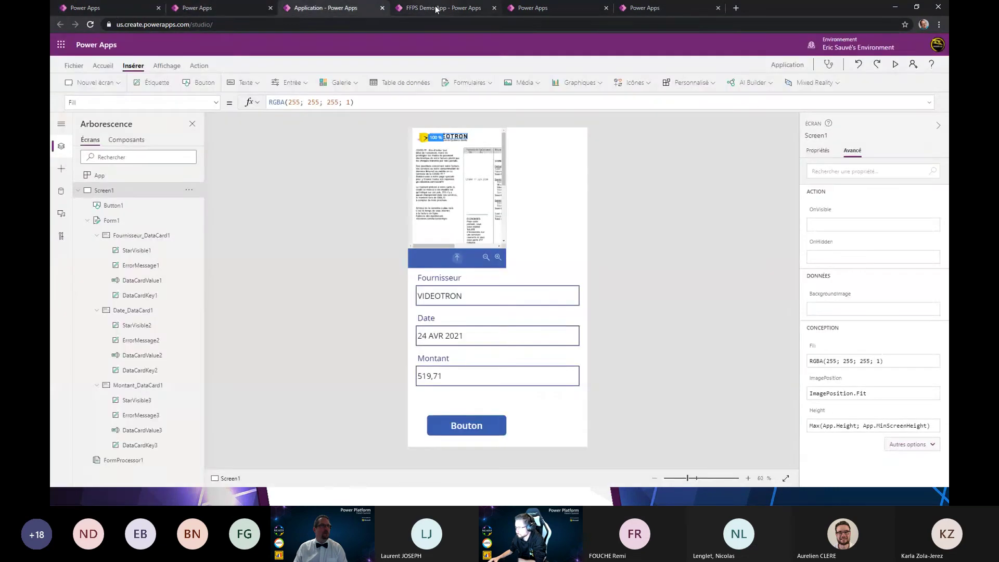
{"action": "left_click", "coordinate": [445, 9]}
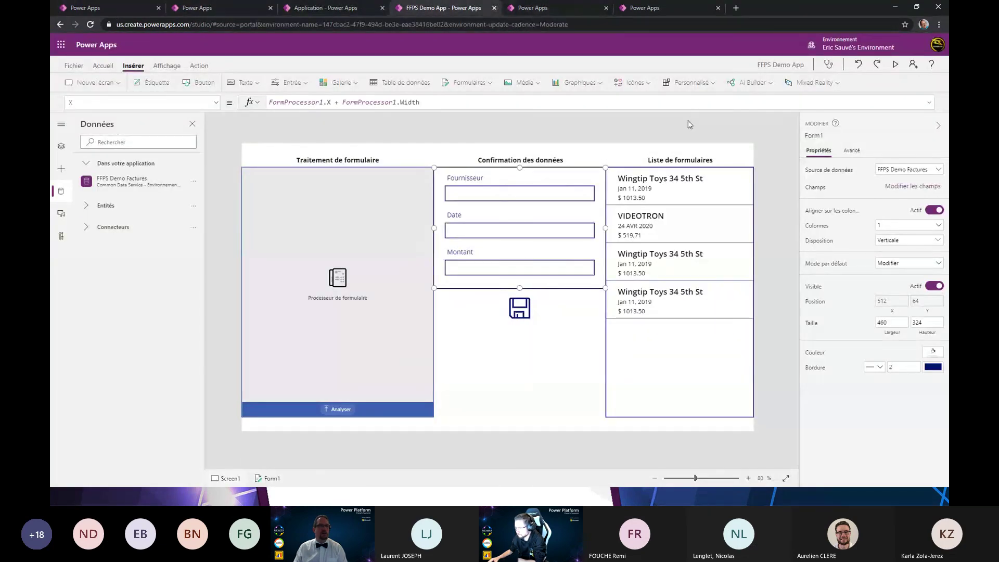
{"action": "left_click", "coordinate": [896, 65]}
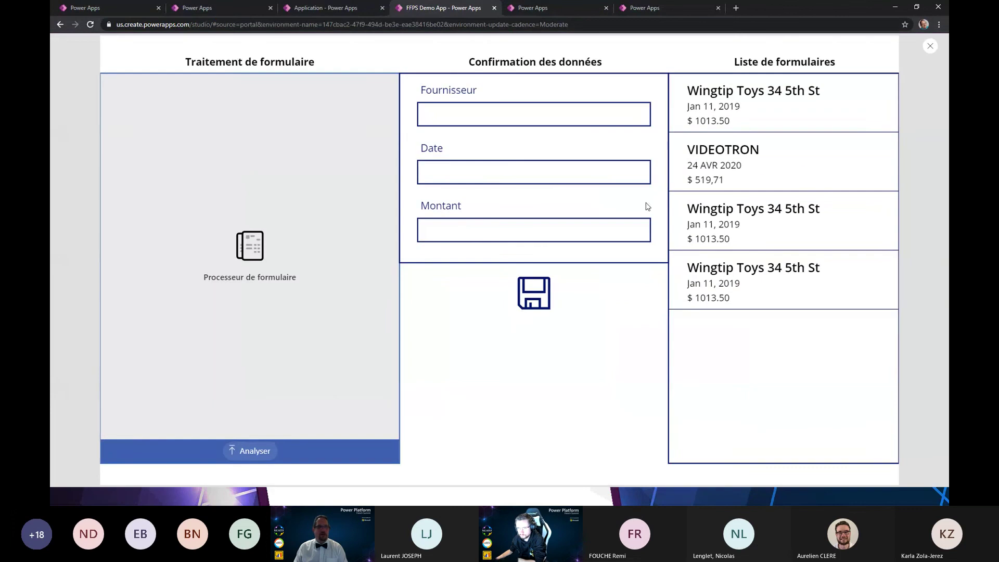
Step: Analyse InvoiceFromWingTip.png with the form processor, save the extracted data as a record and close the app preview
{"action": "left_click", "coordinate": [255, 451]}
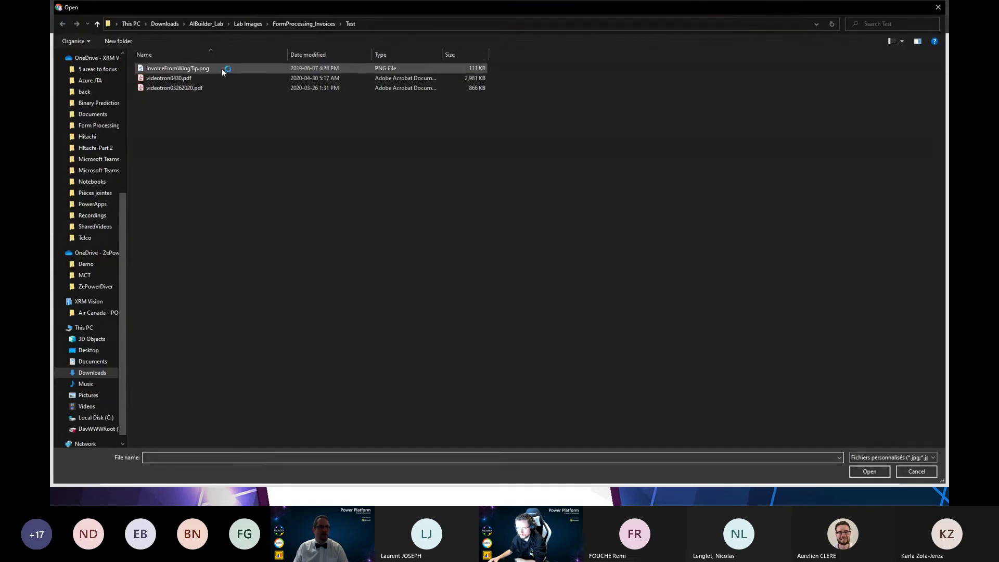
{"action": "left_click", "coordinate": [221, 68]}
{"action": "left_click", "coordinate": [869, 471]}
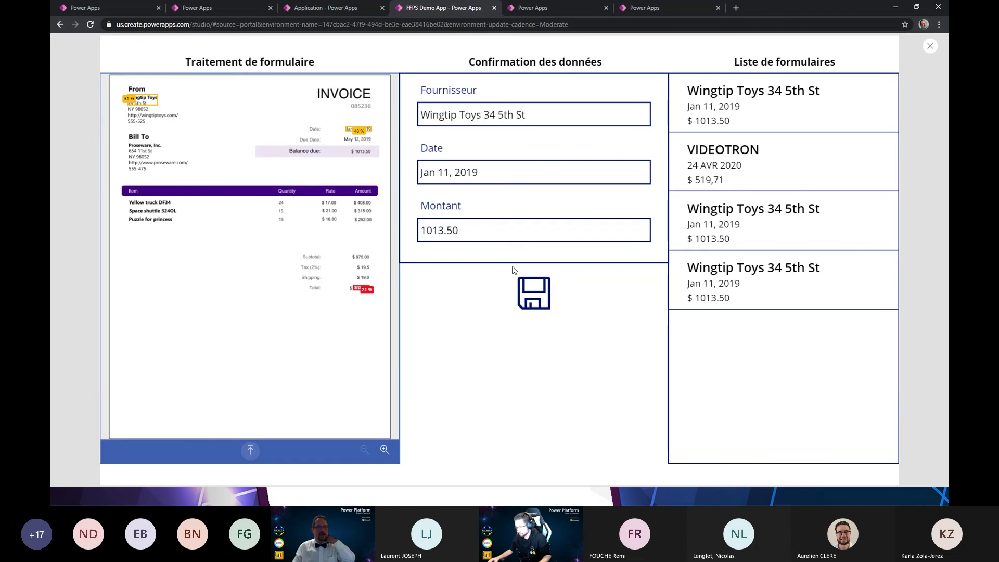
{"action": "left_click", "coordinate": [534, 293]}
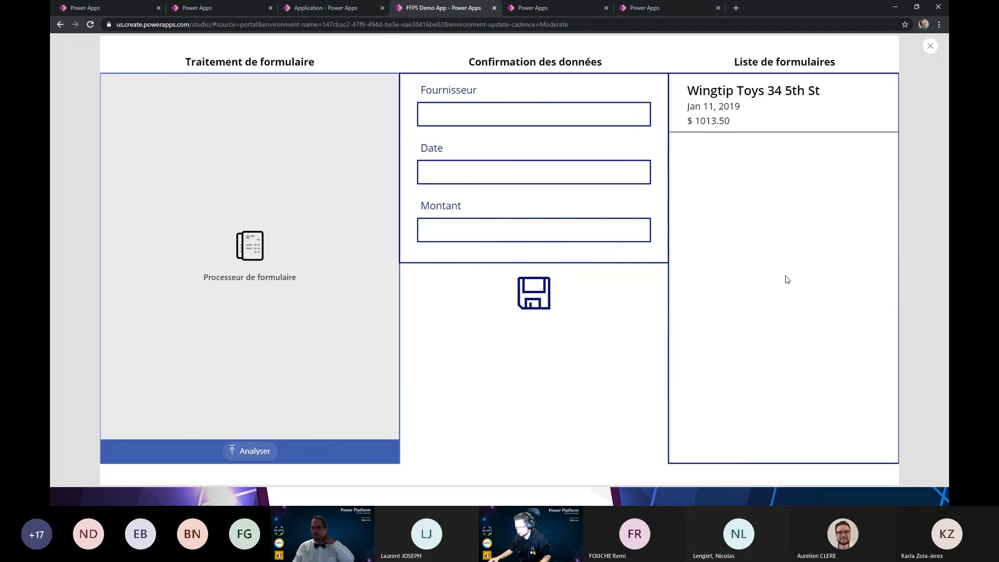
{"action": "left_click", "coordinate": [931, 47]}
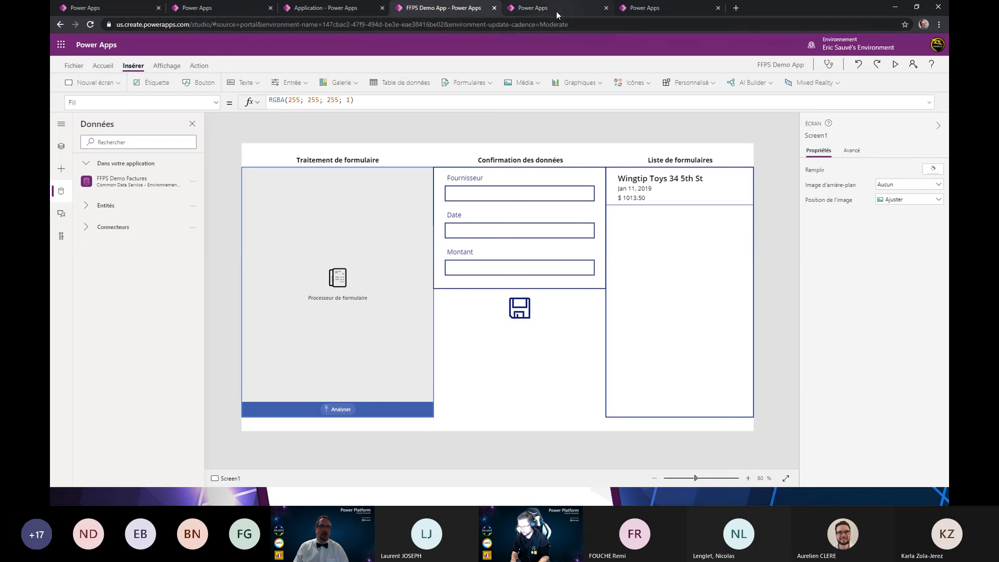
Step: Create a flow from the PPFS PREP2 model using the template that reads and saves document information with AI Builder
{"action": "left_click", "coordinate": [134, 10]}
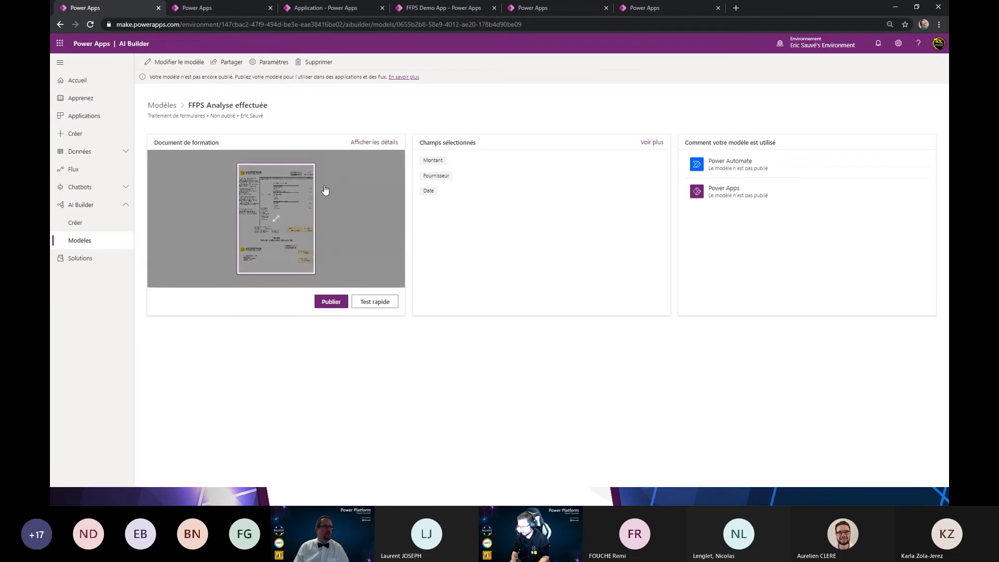
{"action": "left_click", "coordinate": [239, 11]}
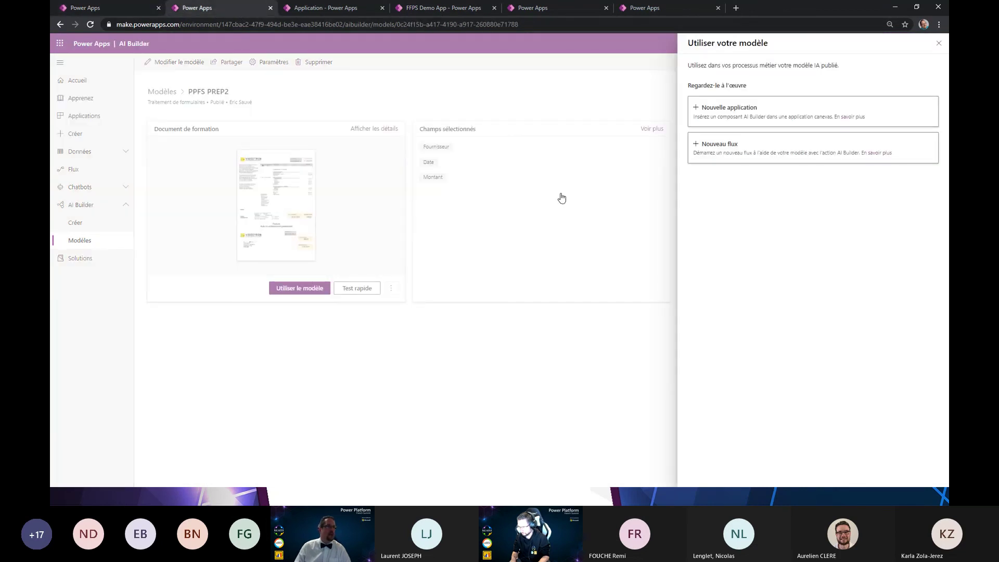
{"action": "left_click", "coordinate": [720, 154]}
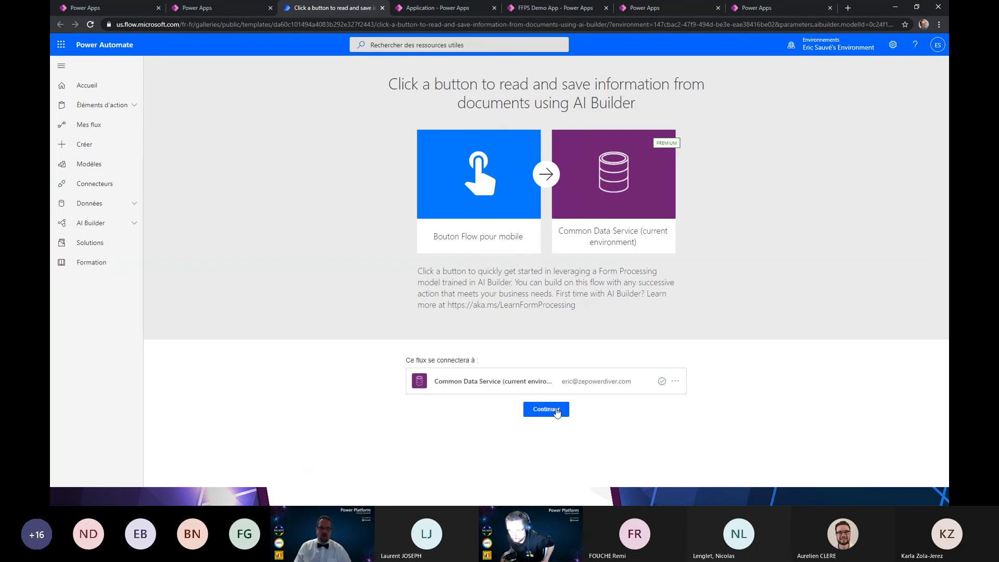
{"action": "left_click", "coordinate": [557, 409]}
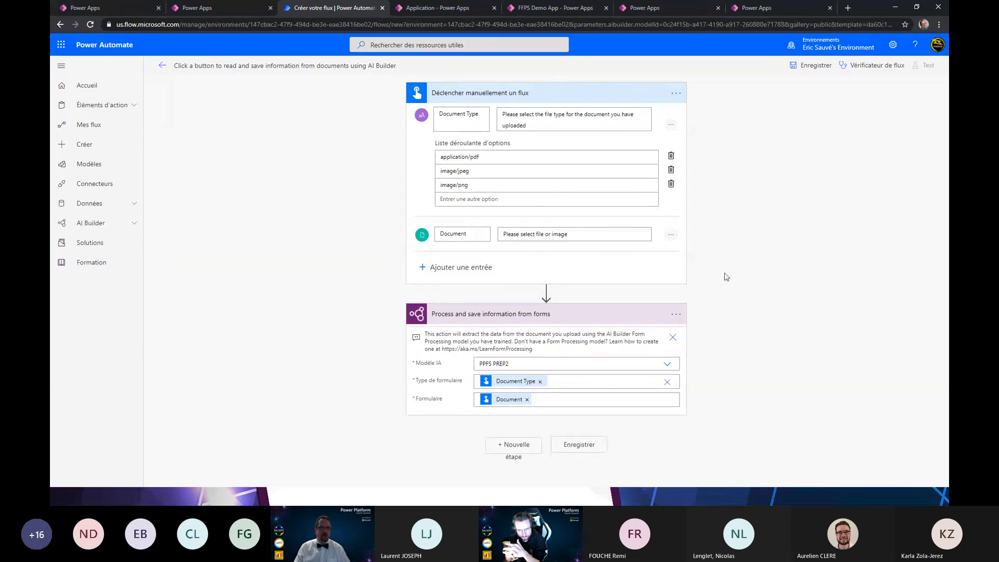
Step: Add the AI Builder action "Traiter et enregistrer les informations des formulaires" to the flow with the PPFS PREP2 model
{"action": "left_click", "coordinate": [528, 453]}
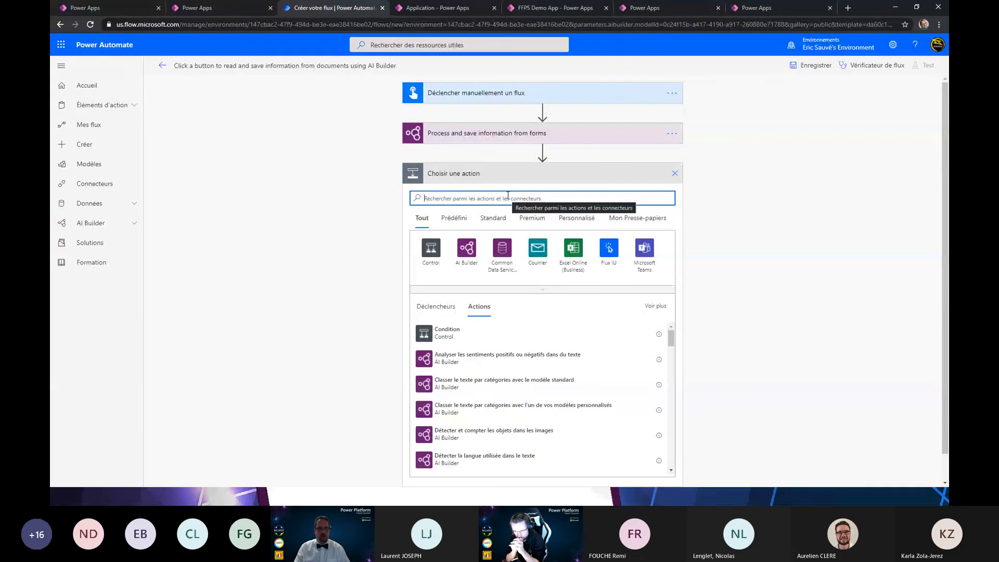
{"action": "left_click", "coordinate": [467, 249]}
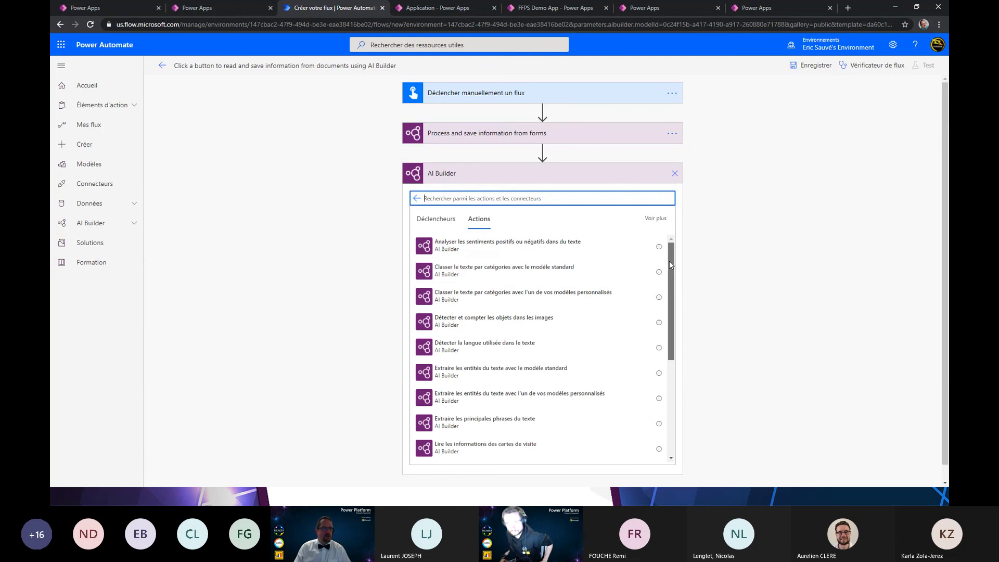
{"action": "left_click_drag", "start_coordinate": [669, 261], "coordinate": [670, 355]}
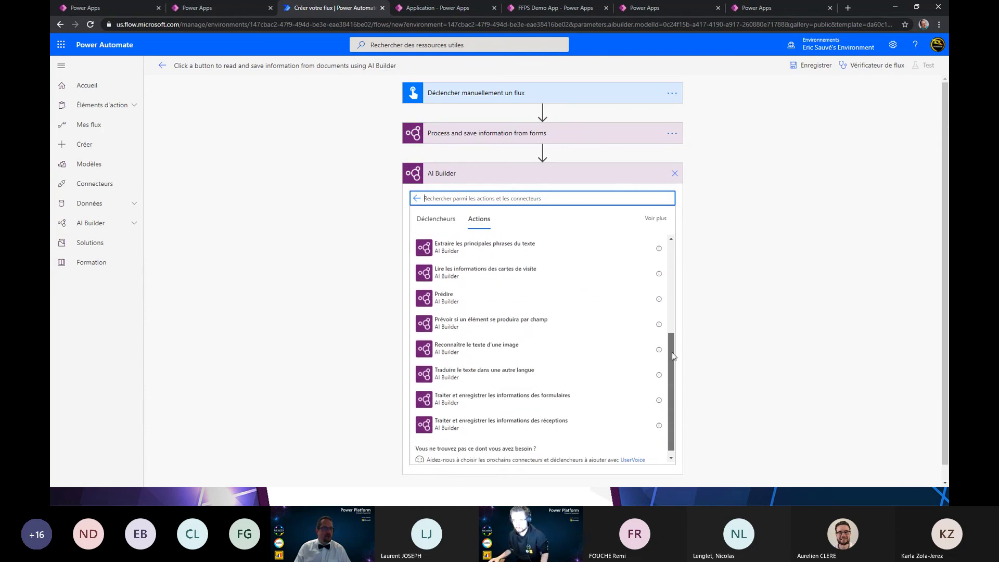
{"action": "left_click", "coordinate": [488, 398]}
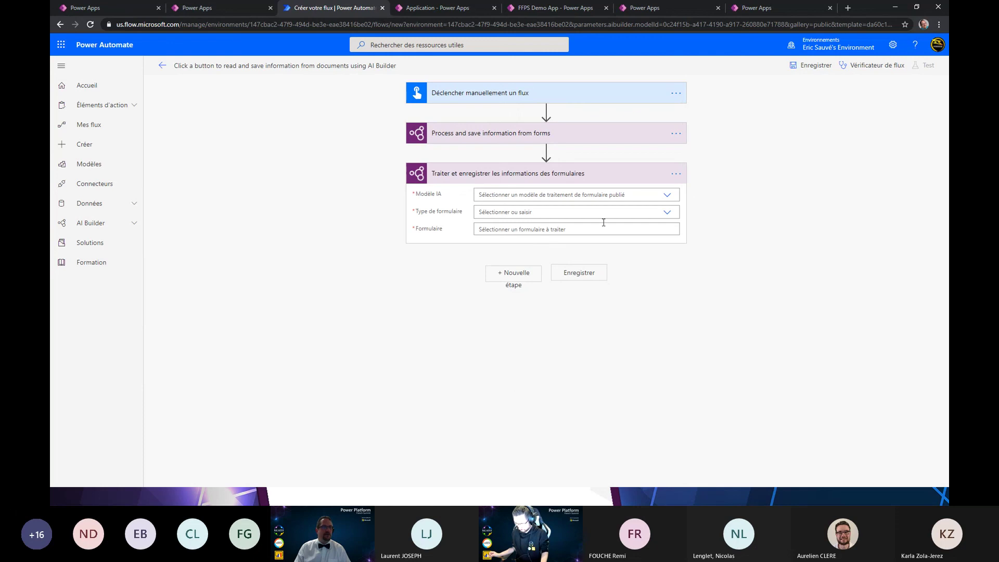
{"action": "left_click", "coordinate": [666, 196]}
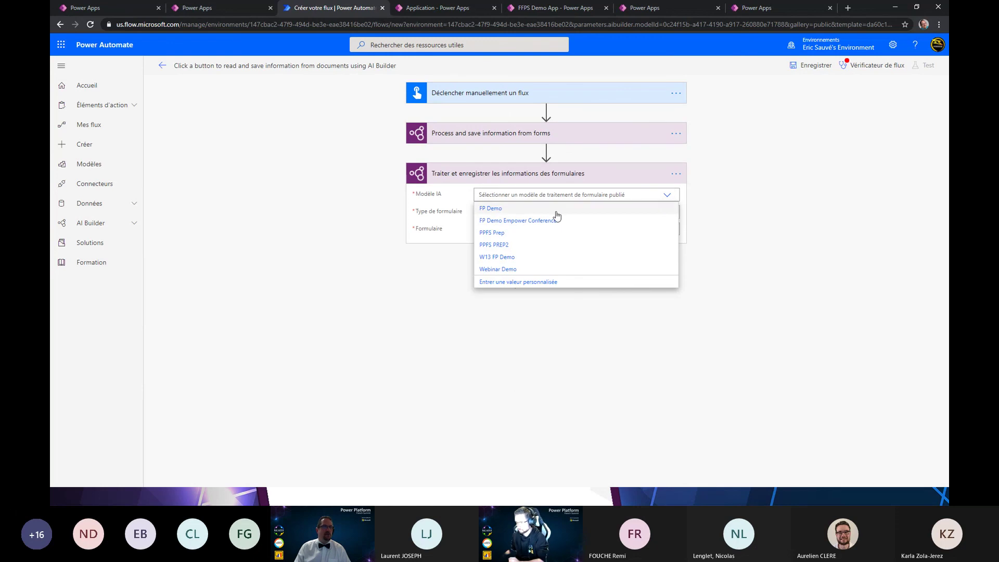
{"action": "left_click", "coordinate": [524, 245]}
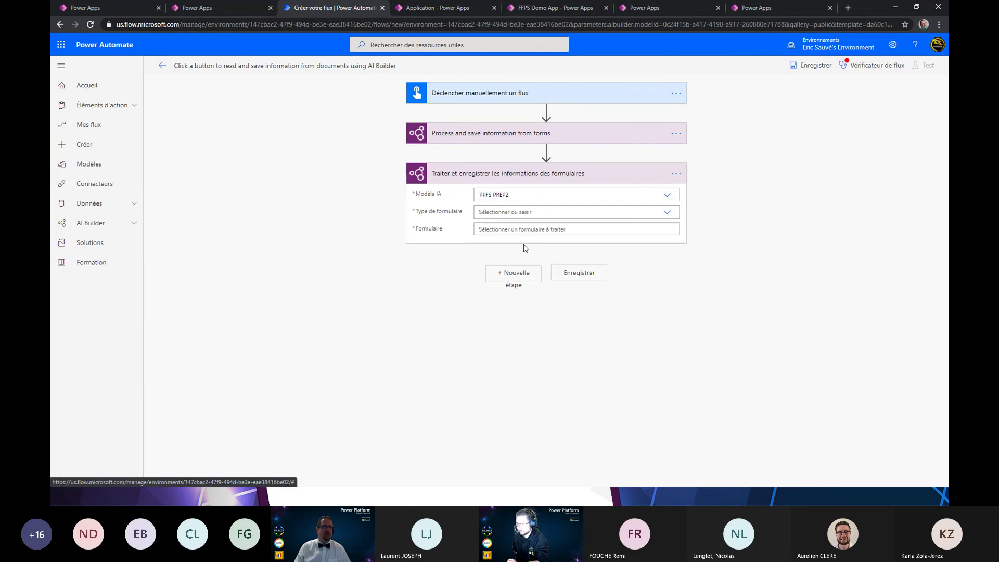
Step: Set the added action's form type to Document PDF and its form to the trigger's Document content
{"action": "left_click", "coordinate": [668, 213]}
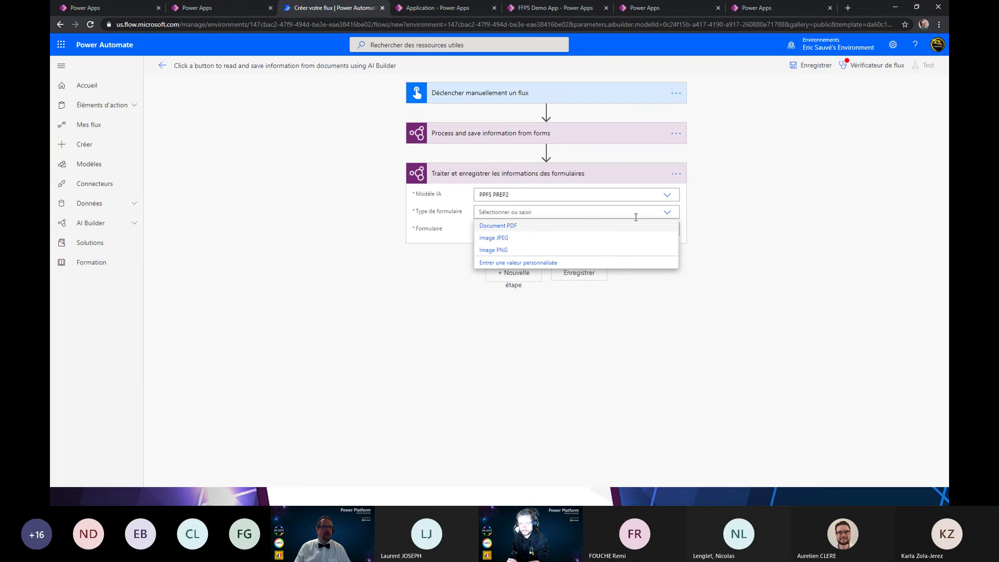
{"action": "left_click", "coordinate": [528, 230]}
{"action": "left_click", "coordinate": [528, 229]}
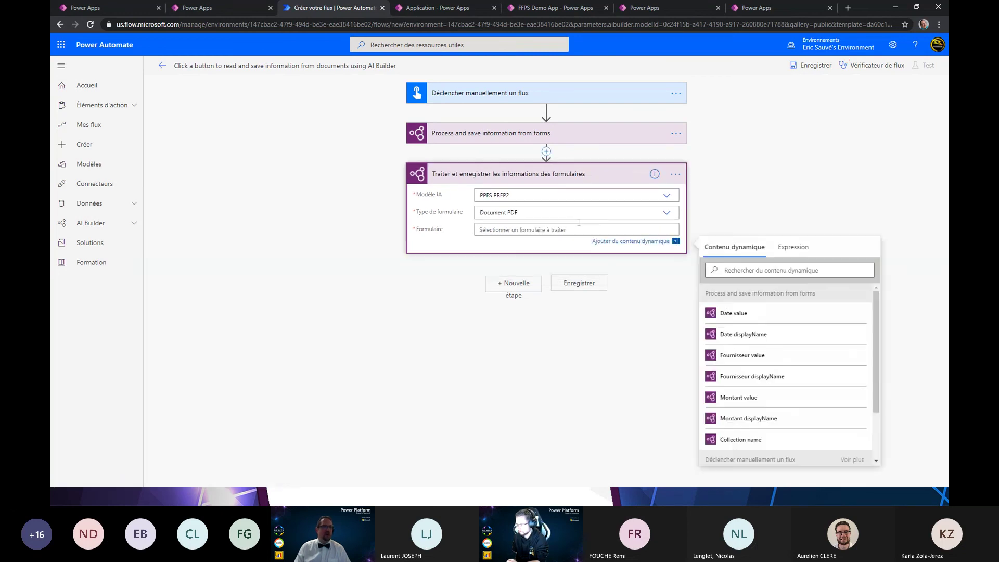
{"action": "scroll", "coordinate": [796, 417], "scroll_direction": "down", "scroll_amount": 2}
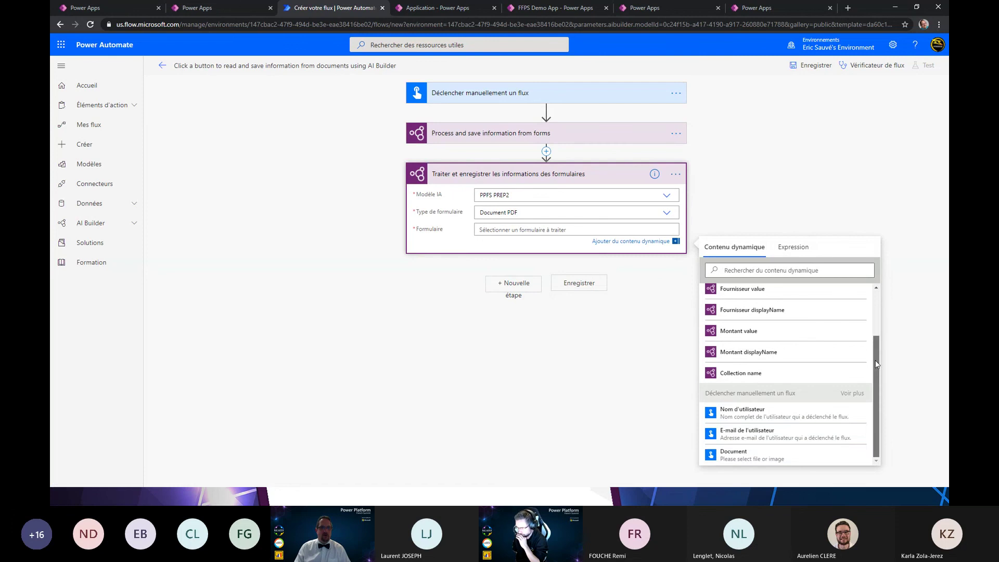
{"action": "left_click", "coordinate": [797, 456]}
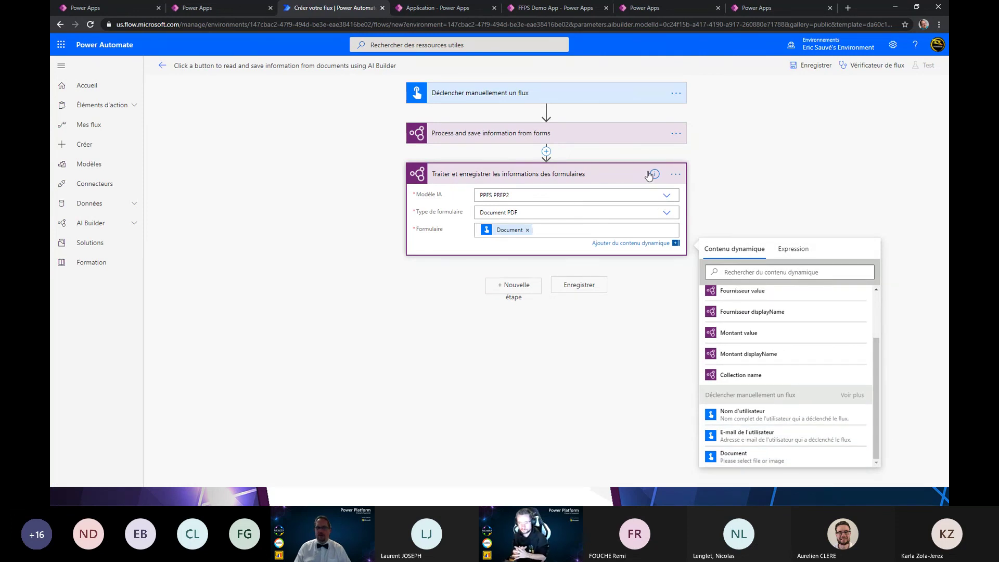
Step: Delete the added "Traiter et enregistrer les informations des formulaires" action from the flow
{"action": "left_click", "coordinate": [675, 174]}
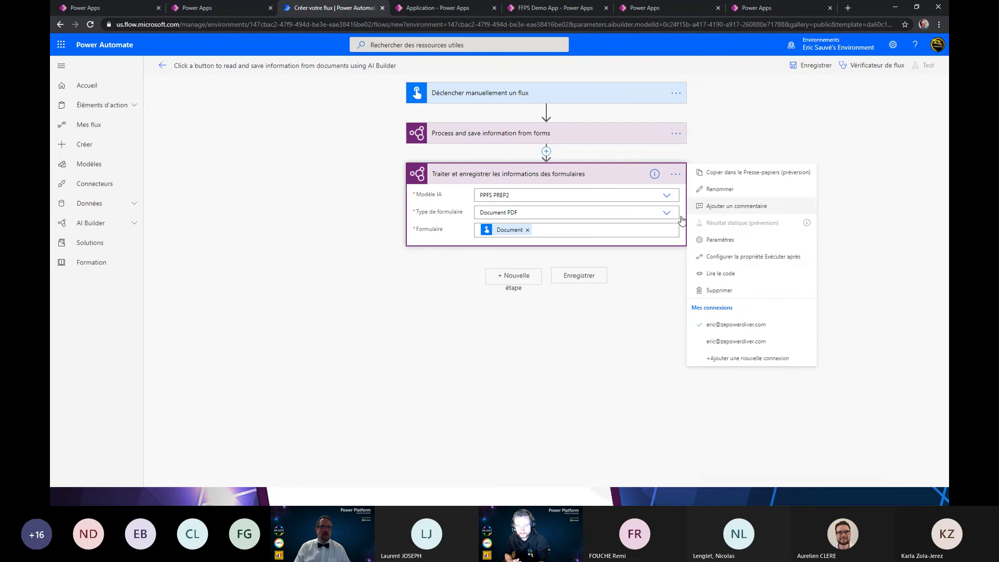
{"action": "left_click", "coordinate": [726, 290]}
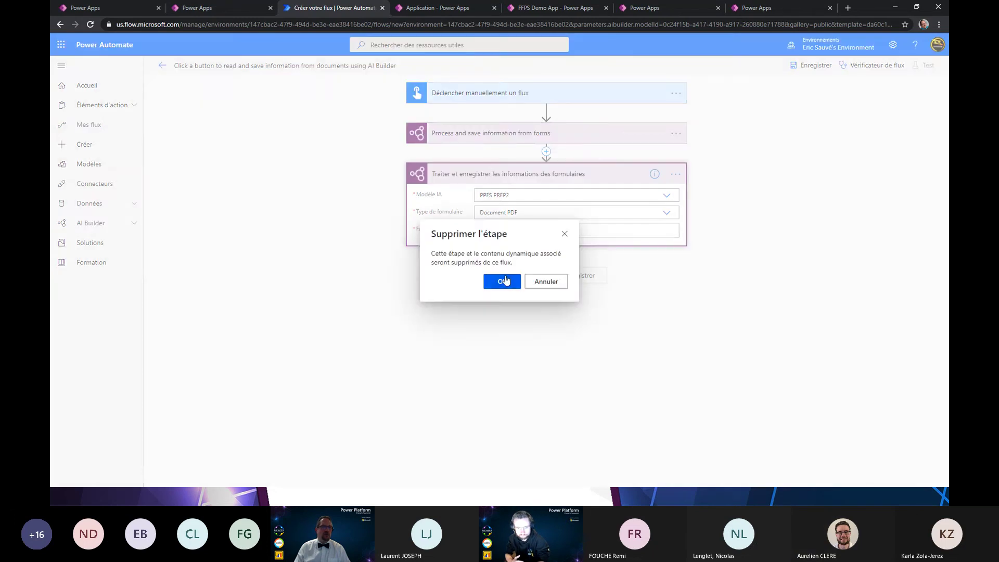
{"action": "left_click", "coordinate": [505, 281]}
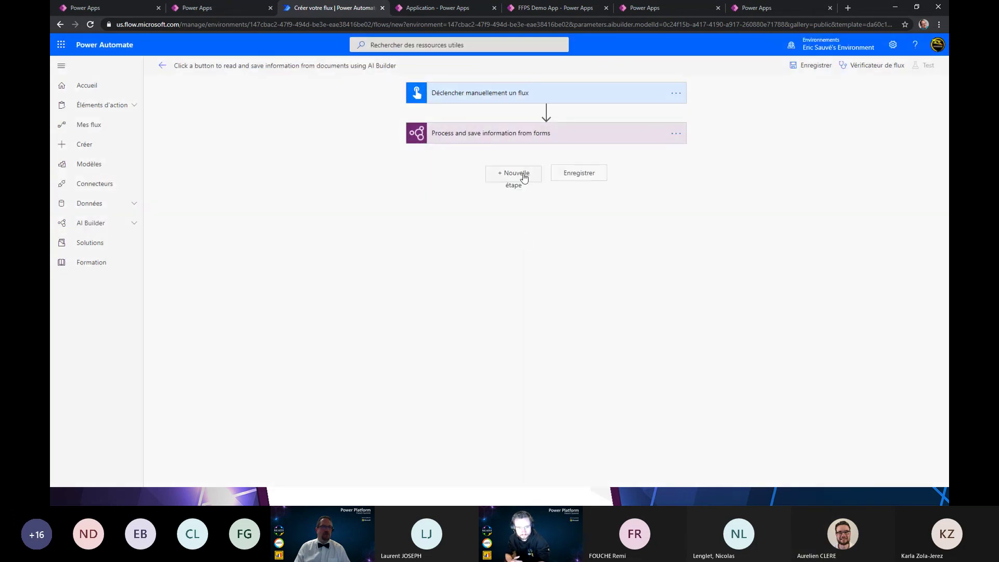
Step: Add a Common Data Service "Create a new record" action for the FFPS Demo Factures entity
{"action": "left_click", "coordinate": [525, 175]}
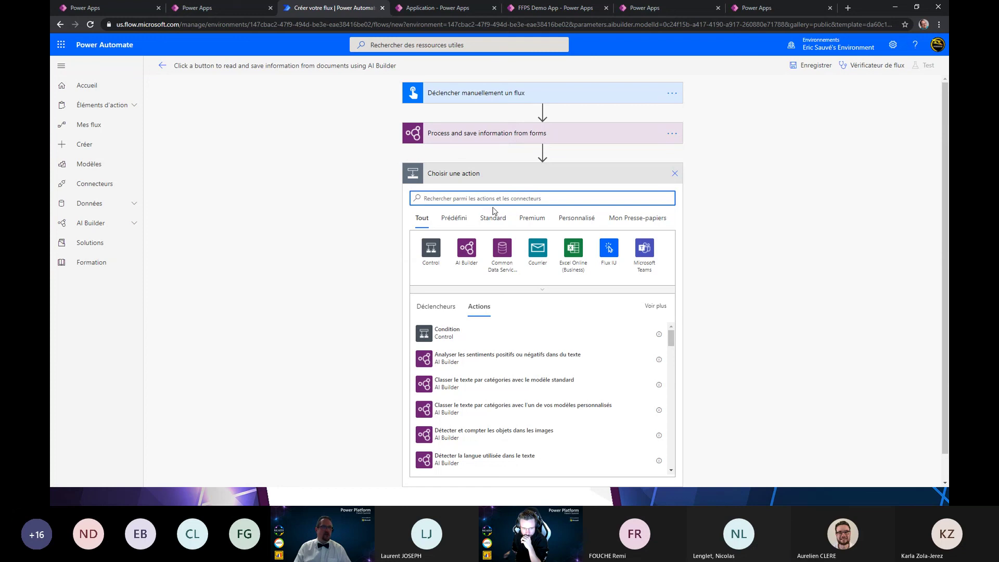
{"action": "left_click", "coordinate": [503, 248]}
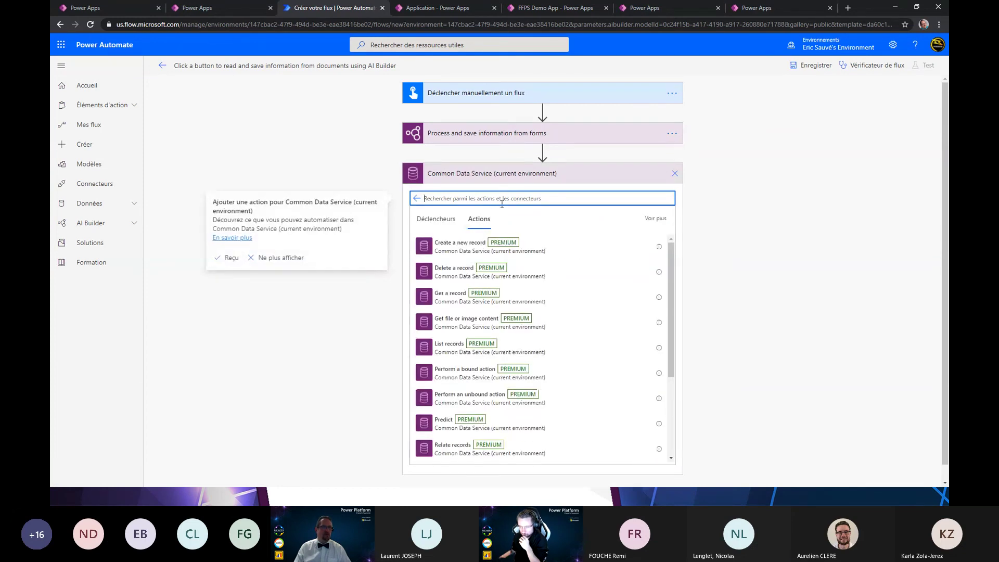
{"action": "left_click", "coordinate": [464, 255]}
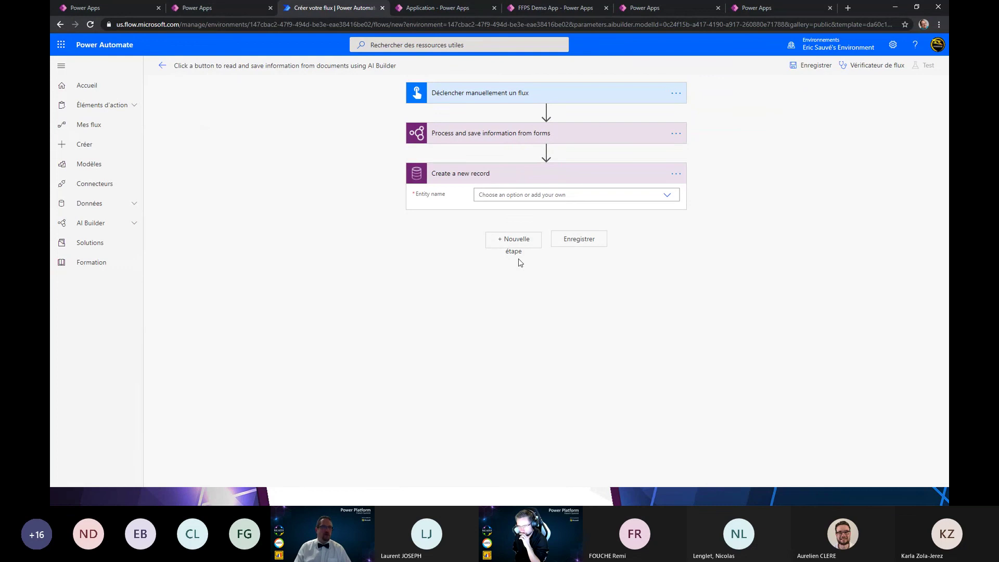
{"action": "left_click", "coordinate": [546, 195]}
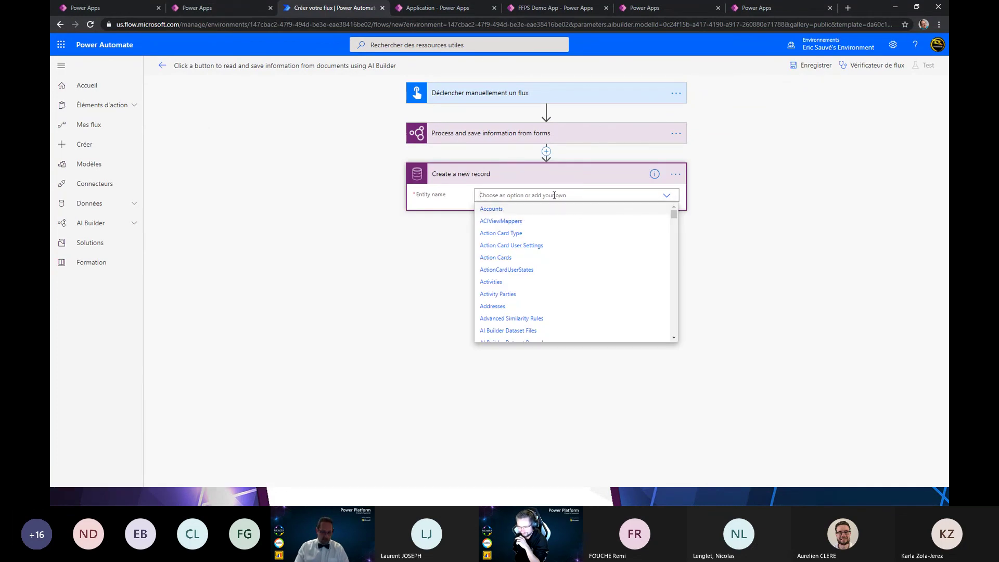
{"action": "type", "text": "ff"}
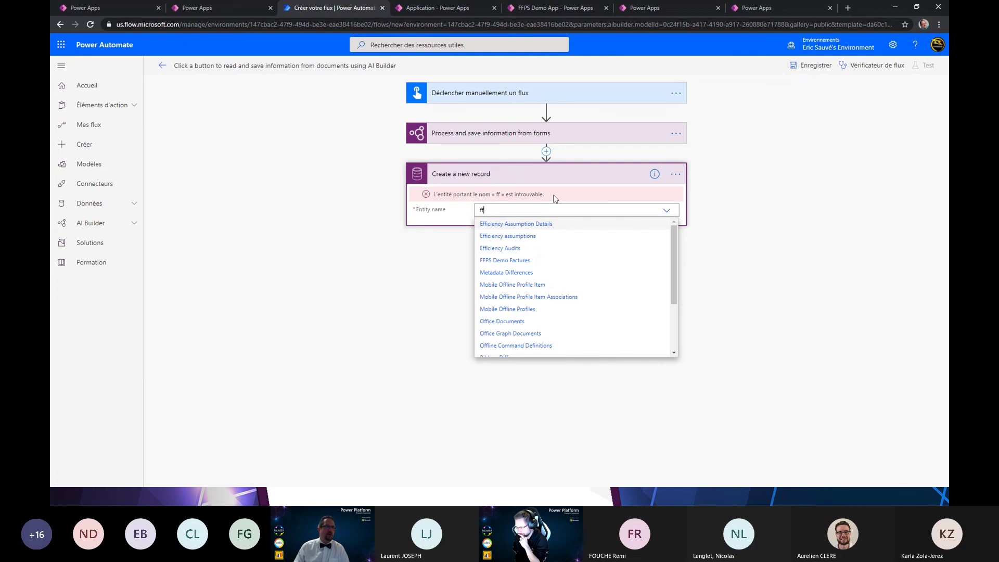
{"action": "left_click", "coordinate": [526, 259]}
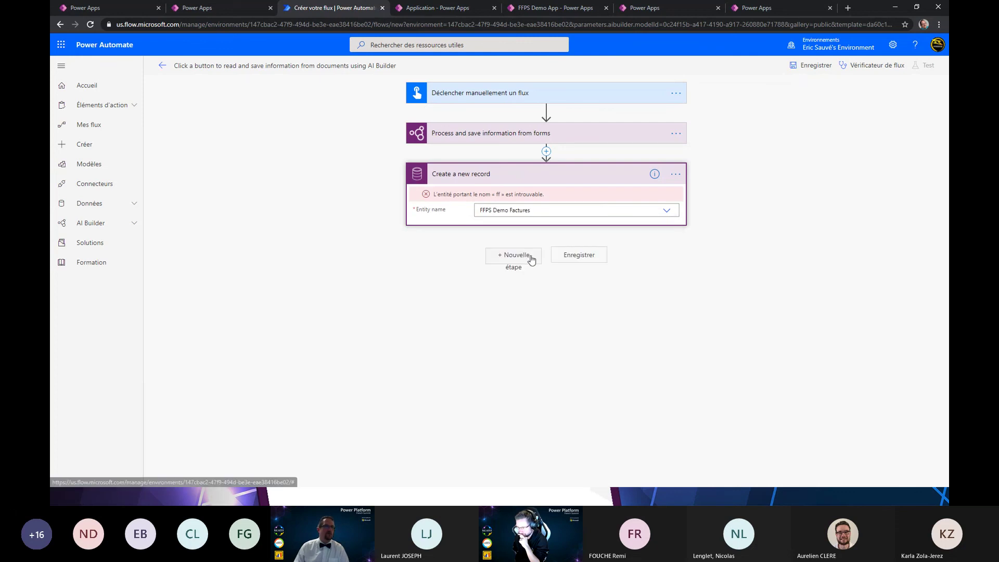
Step: Fill the record's Name with the dynamic contents Fournisseur value and Date value, and show the advanced options
{"action": "left_click", "coordinate": [504, 212]}
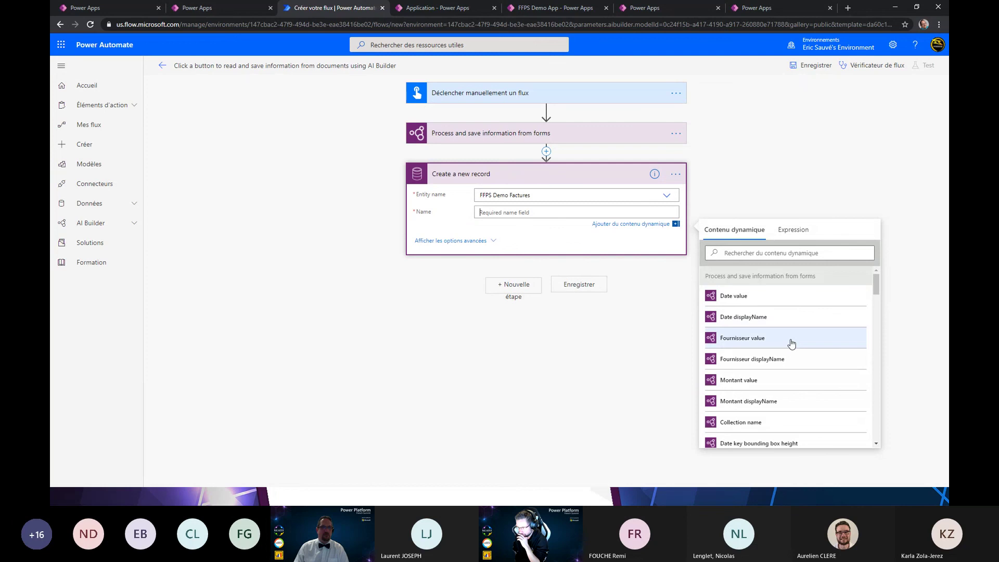
{"action": "left_click", "coordinate": [791, 344]}
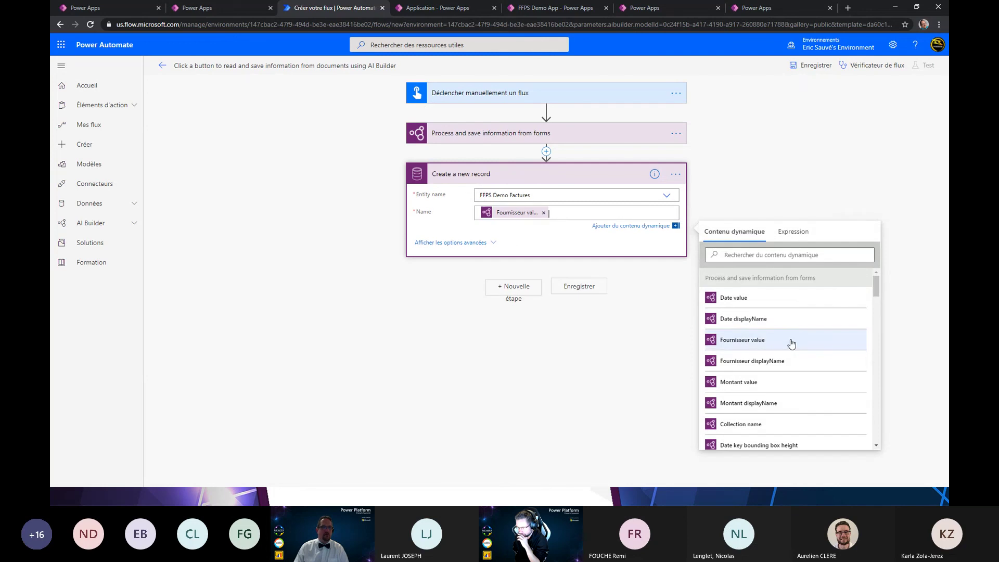
{"action": "left_click", "coordinate": [780, 297]}
{"action": "left_click", "coordinate": [453, 242]}
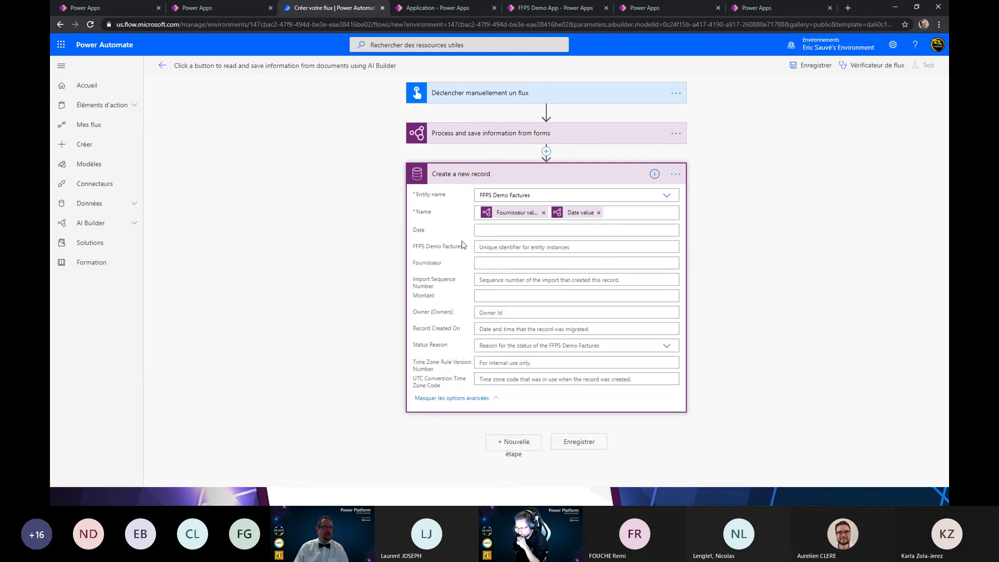
Step: Fill the record's Date, Fournisseur and Montant fields with the Date value, Fournisseur value and Montant value dynamic contents
{"action": "left_click", "coordinate": [517, 231]}
{"action": "left_click", "coordinate": [734, 316]}
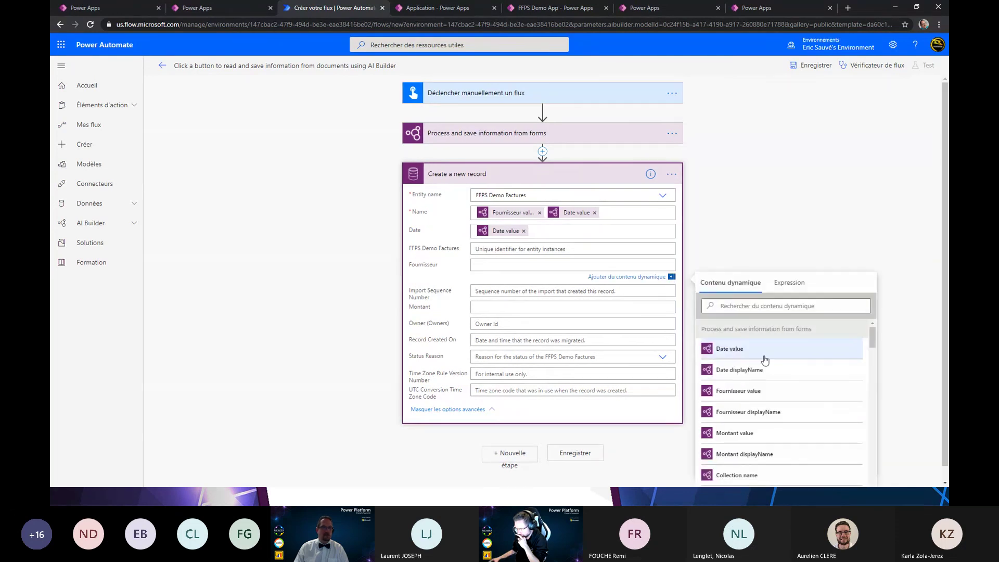
{"action": "left_click", "coordinate": [762, 397]}
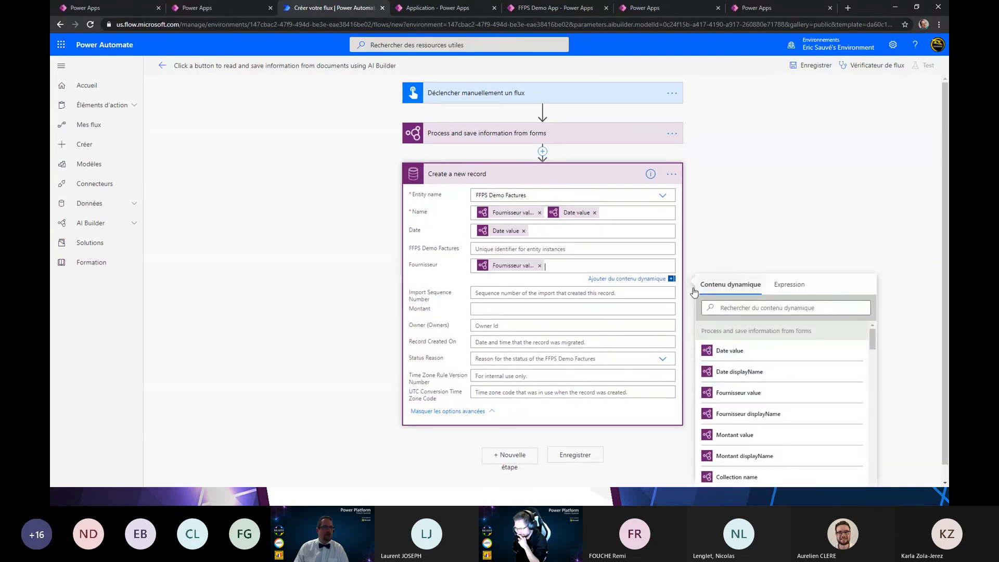
{"action": "left_click", "coordinate": [503, 307]}
{"action": "scroll", "coordinate": [795, 377], "scroll_direction": "down", "scroll_amount": 2}
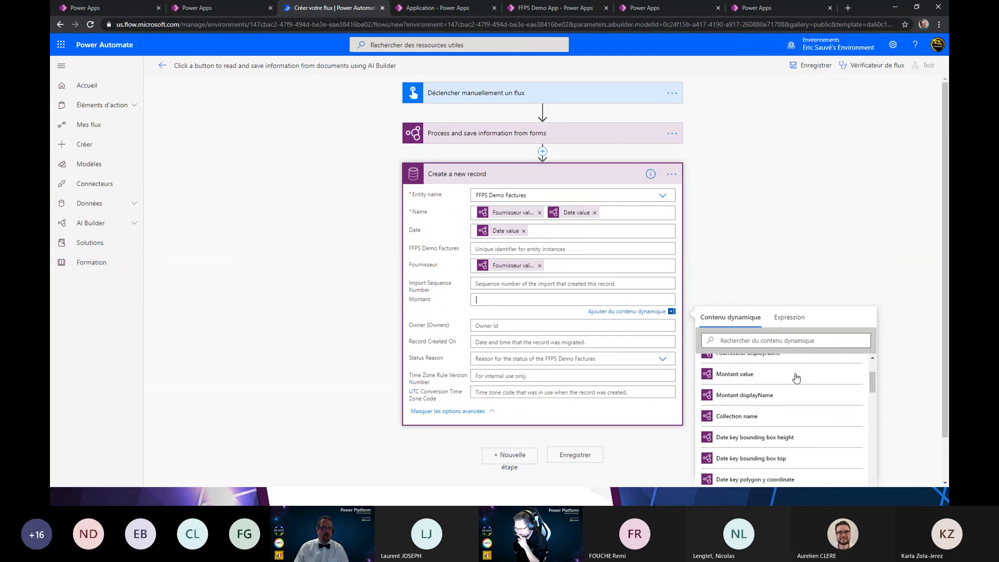
{"action": "left_click", "coordinate": [796, 376]}
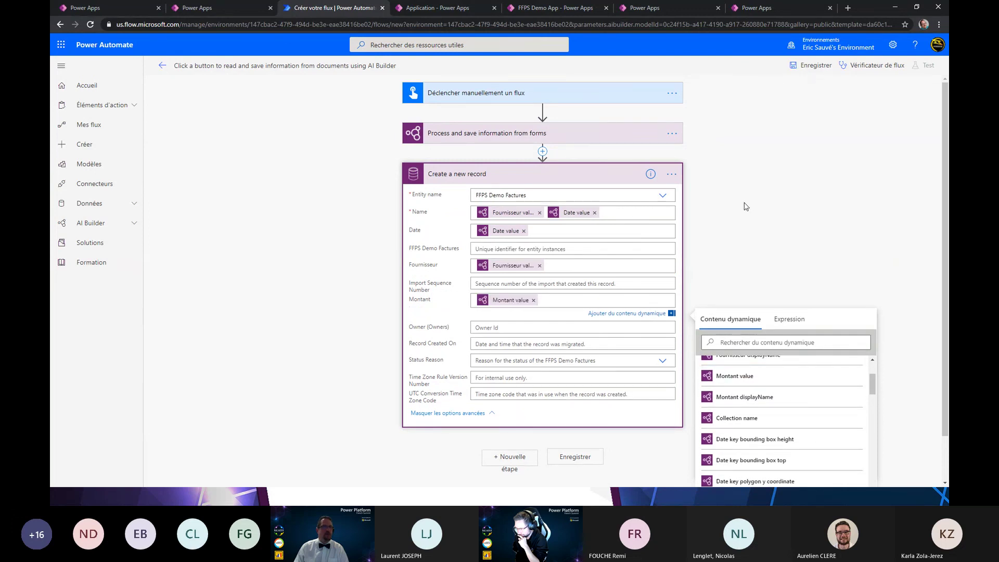
{"action": "left_click", "coordinate": [746, 207]}
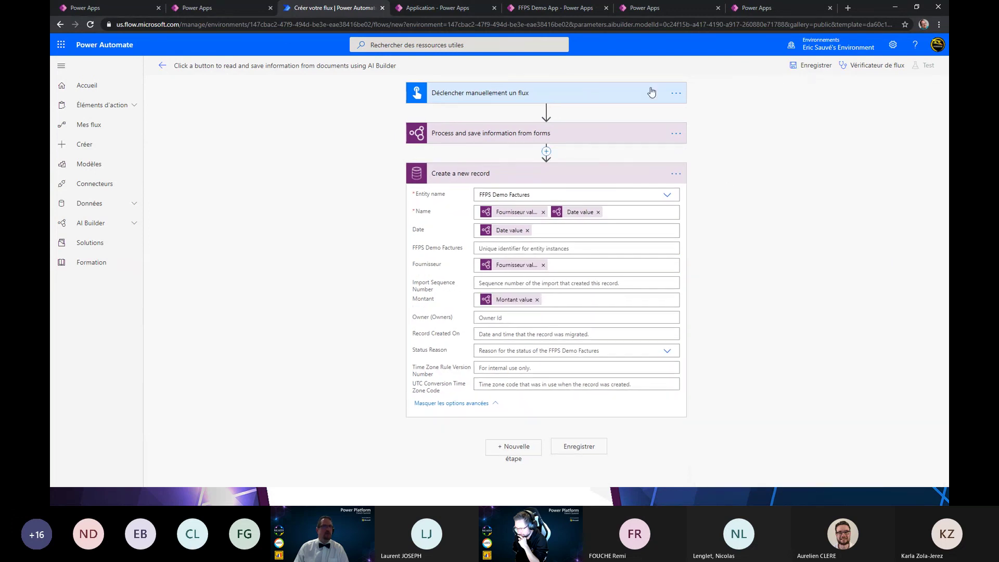
Step: Switch to the FFPS Demo Factures table in Power Apps and refresh its data to review the existing records
{"action": "left_click", "coordinate": [567, 11]}
{"action": "left_click", "coordinate": [444, 10]}
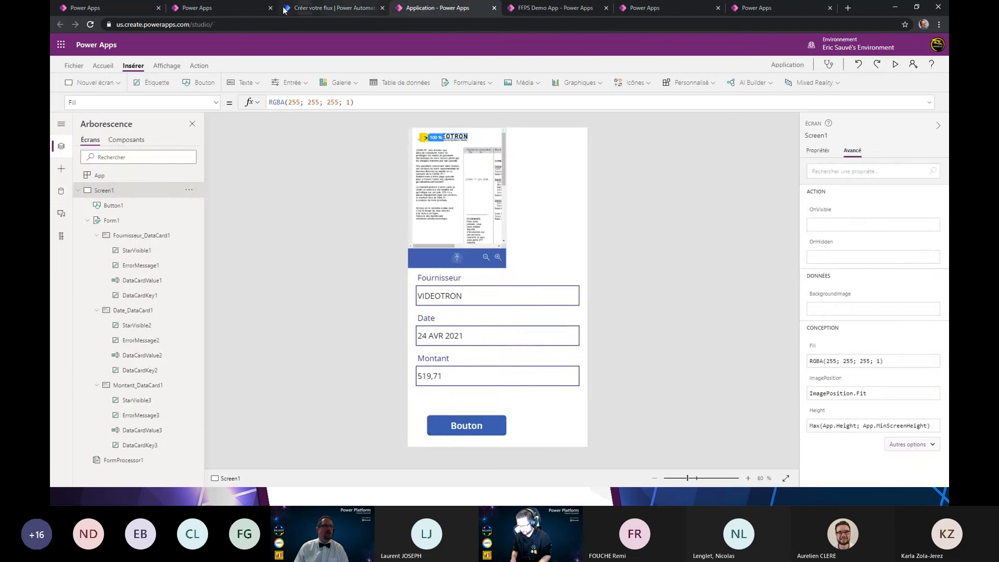
{"action": "left_click", "coordinate": [217, 7]}
{"action": "left_click", "coordinate": [745, 9]}
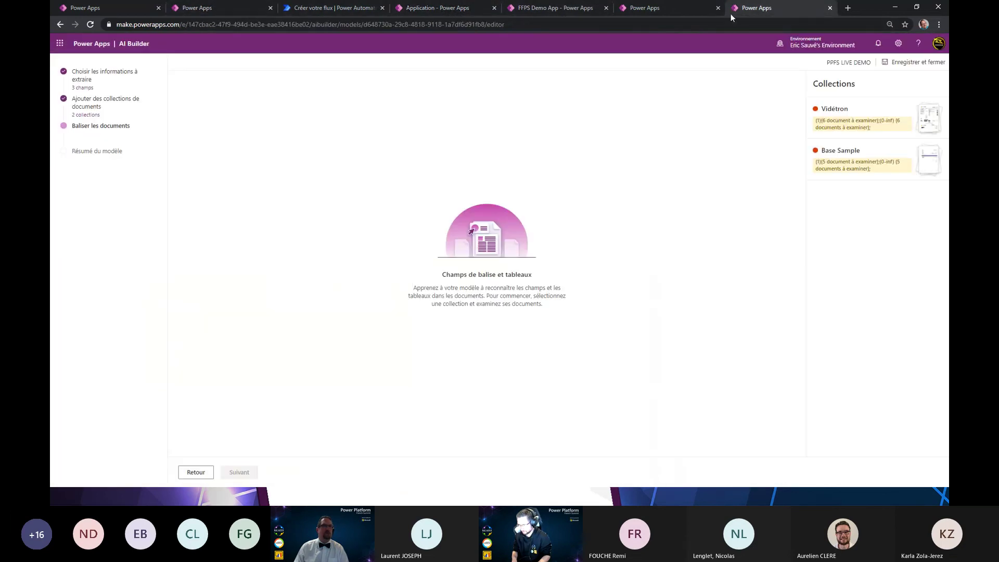
{"action": "left_click", "coordinate": [676, 9]}
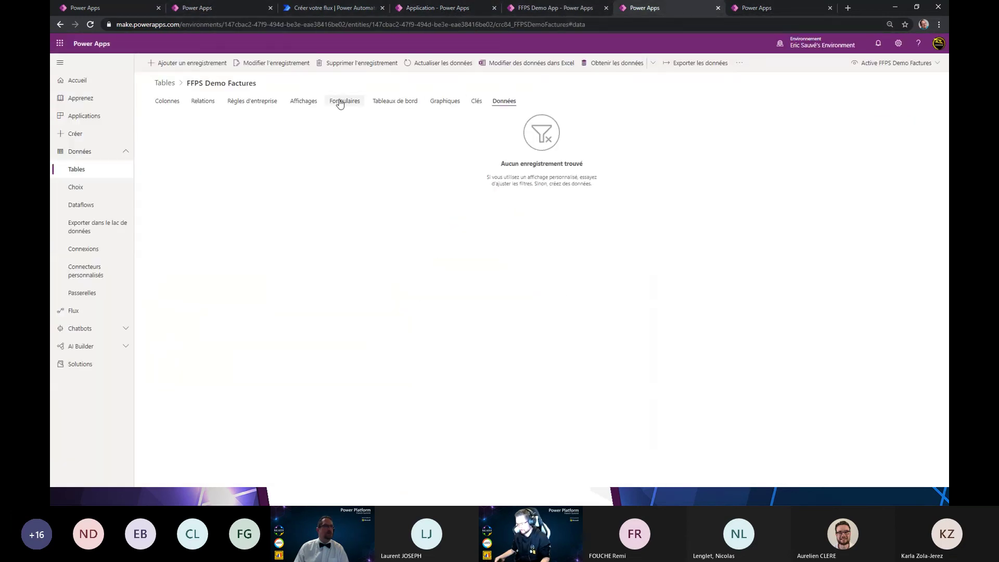
{"action": "left_click", "coordinate": [439, 63]}
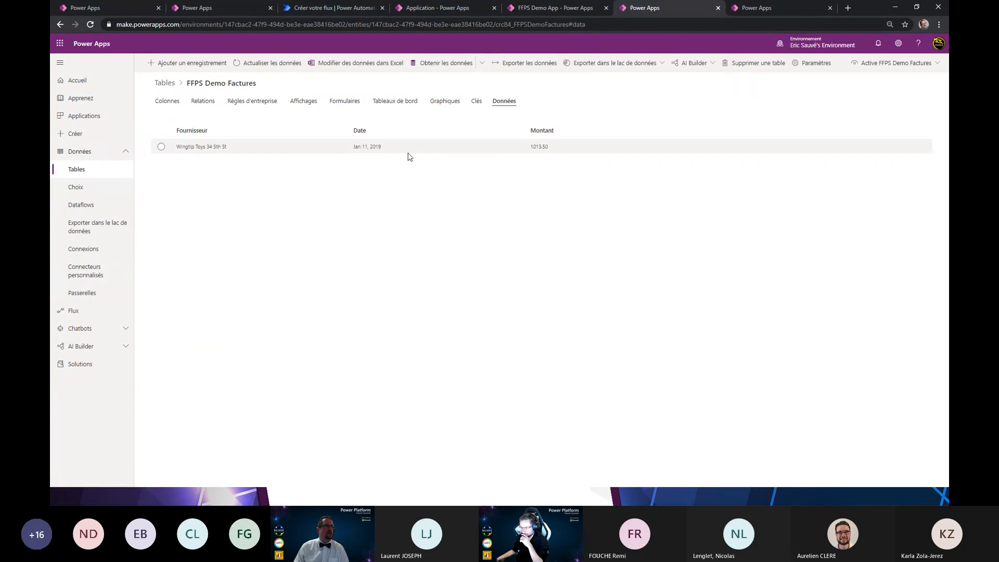
Step: Return to Power Automate, save the flow and start a test with the trigger action performed manually
{"action": "left_click", "coordinate": [342, 9]}
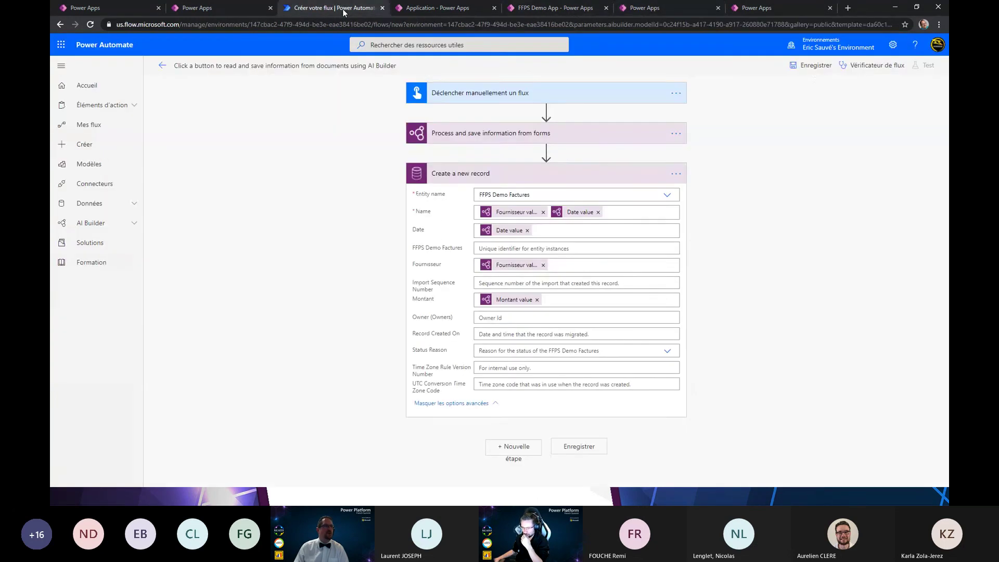
{"action": "left_click", "coordinate": [818, 68]}
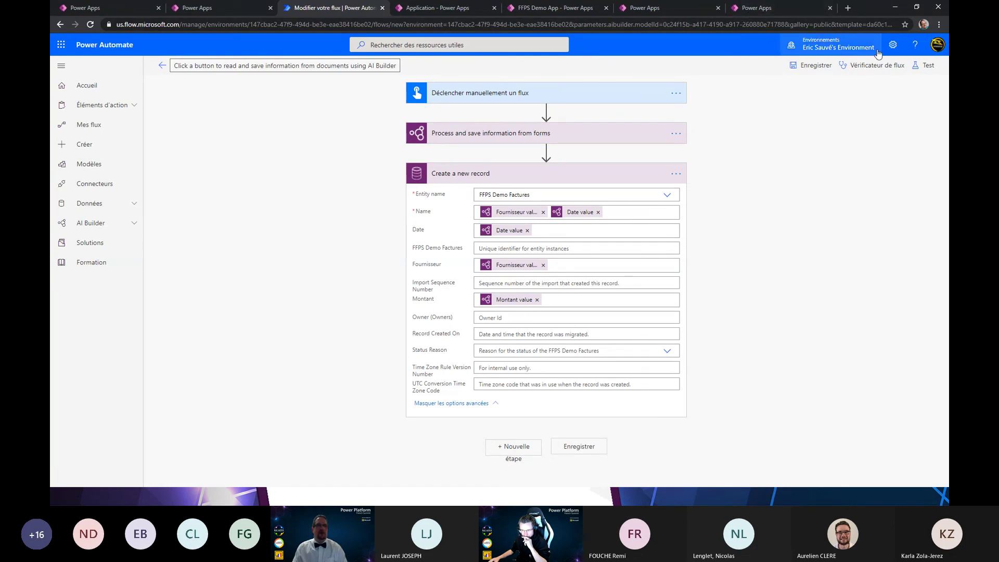
{"action": "left_click", "coordinate": [922, 65]}
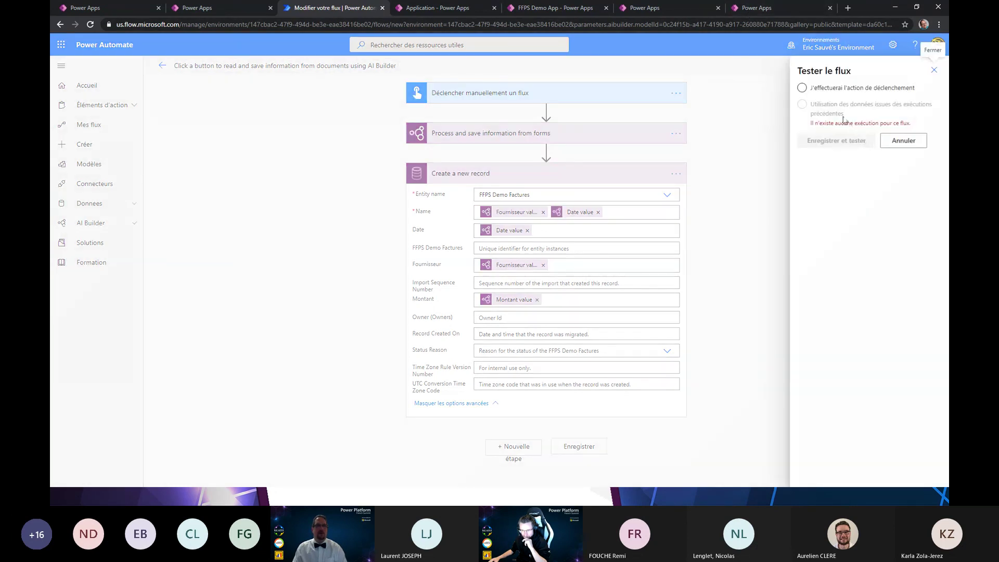
{"action": "left_click", "coordinate": [802, 87]}
{"action": "left_click", "coordinate": [838, 142]}
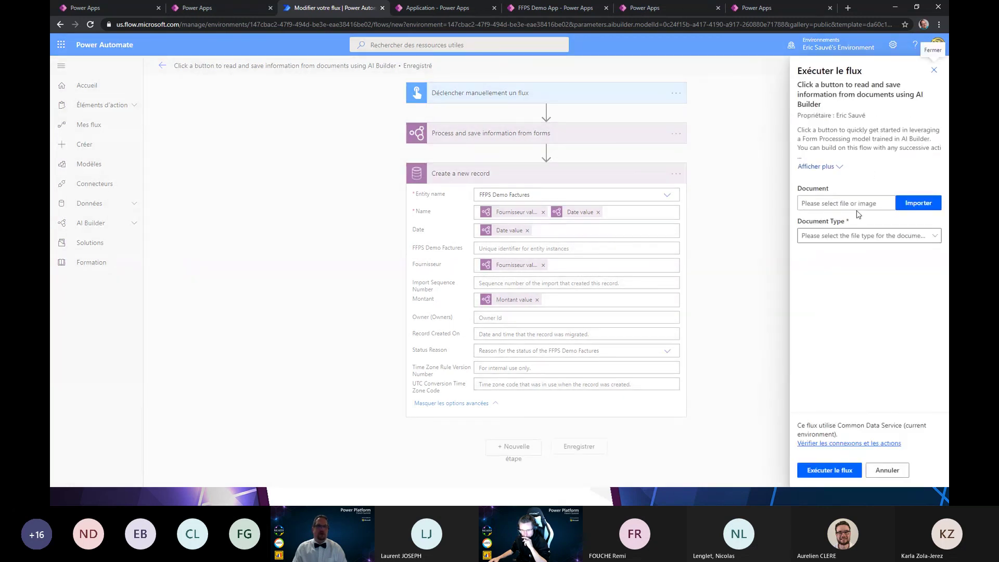
Step: Run the flow with videotron0430.pdf as the document and application/pdf as the document type
{"action": "left_click", "coordinate": [918, 205]}
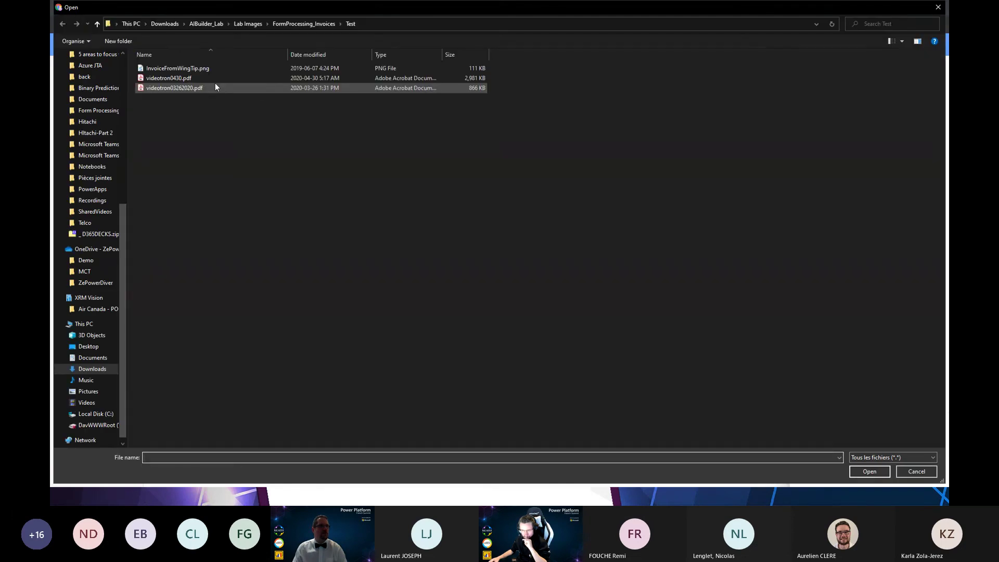
{"action": "left_click", "coordinate": [214, 79]}
{"action": "left_click", "coordinate": [861, 471]}
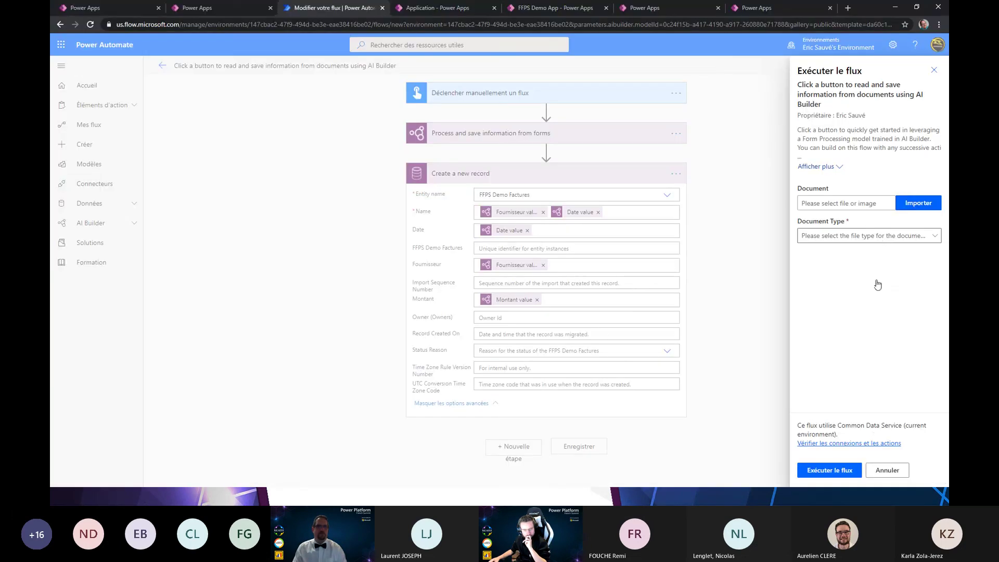
{"action": "left_click", "coordinate": [893, 235]}
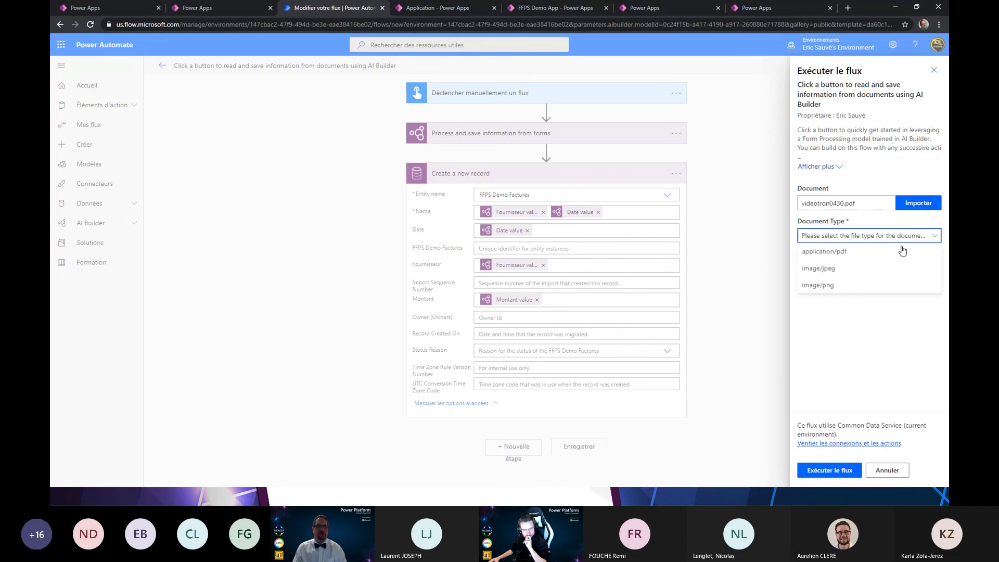
{"action": "left_click", "coordinate": [844, 253]}
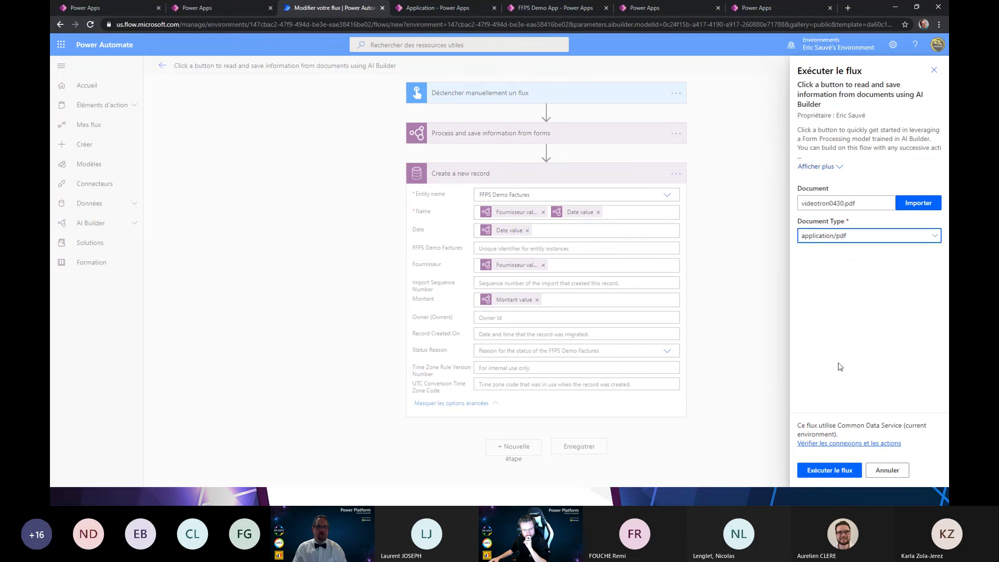
{"action": "left_click", "coordinate": [830, 471]}
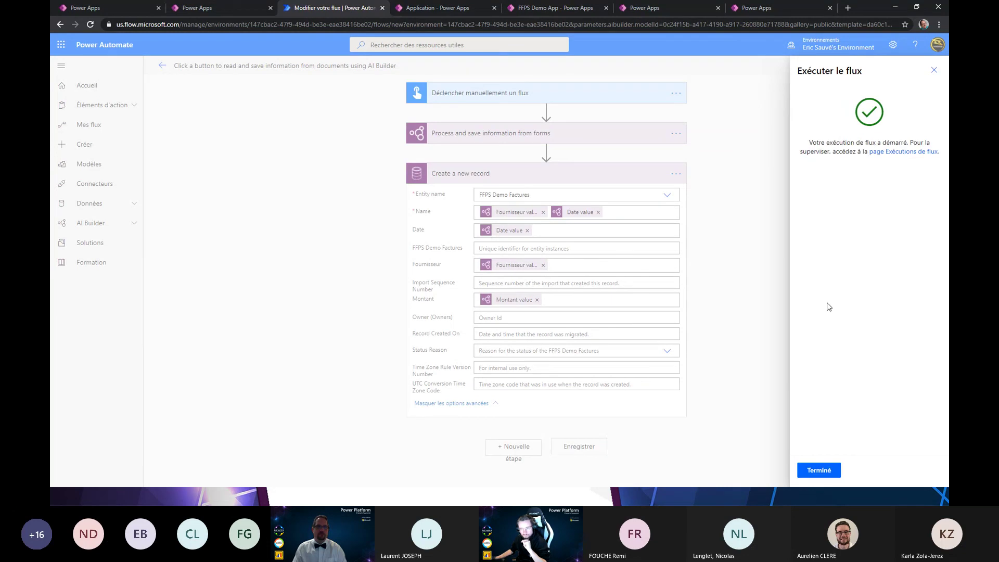
{"action": "left_click", "coordinate": [818, 474]}
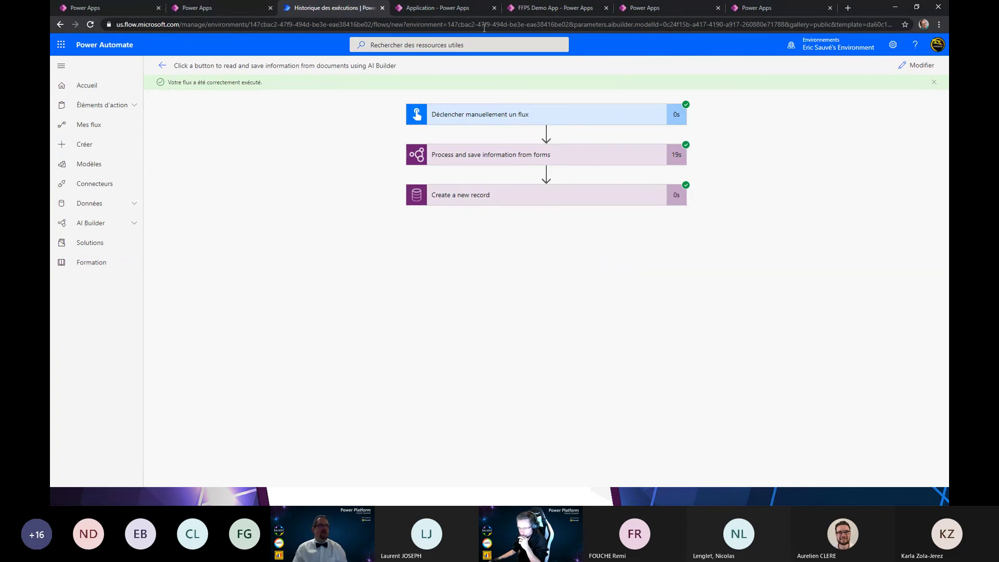
Step: Switch back to the FFPS Demo Factures table in Power Apps and refresh its data to check the flow's saved record
{"action": "left_click", "coordinate": [220, 9]}
{"action": "left_click", "coordinate": [443, 9]}
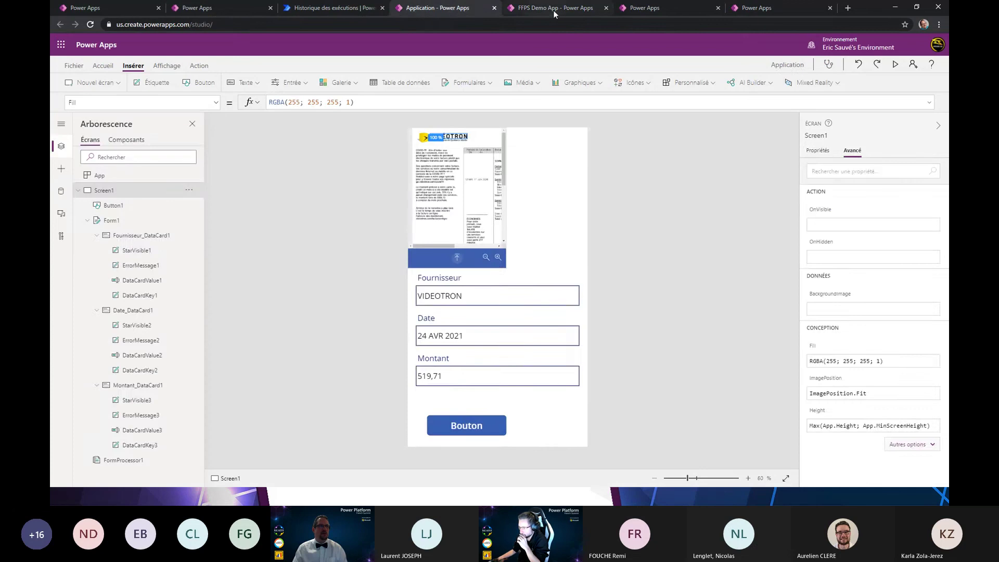
{"action": "left_click", "coordinate": [553, 10]}
{"action": "left_click", "coordinate": [656, 9]}
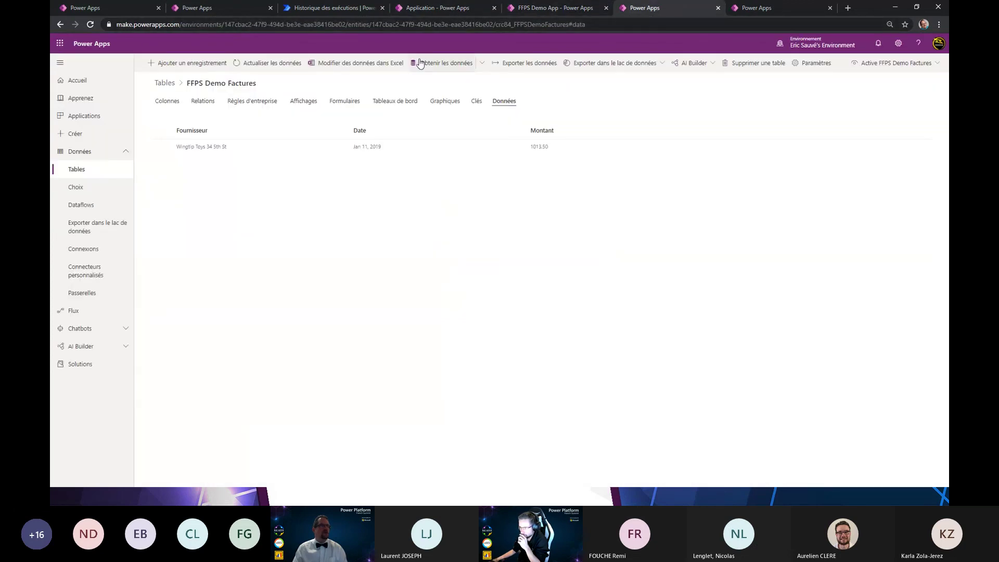
{"action": "left_click", "coordinate": [250, 63]}
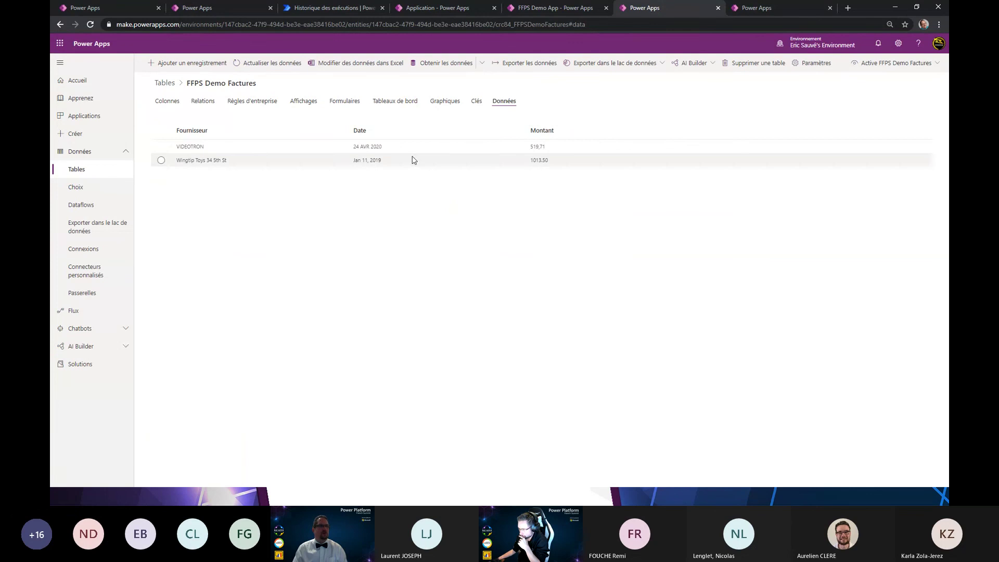
{"action": "left_click", "coordinate": [230, 152]}
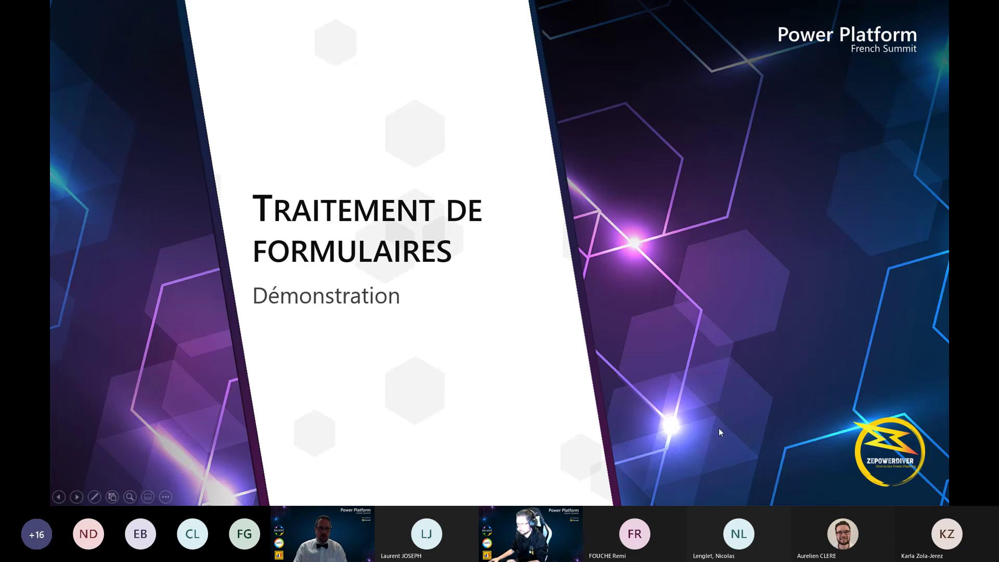
{"action": "key", "text": "Right"}
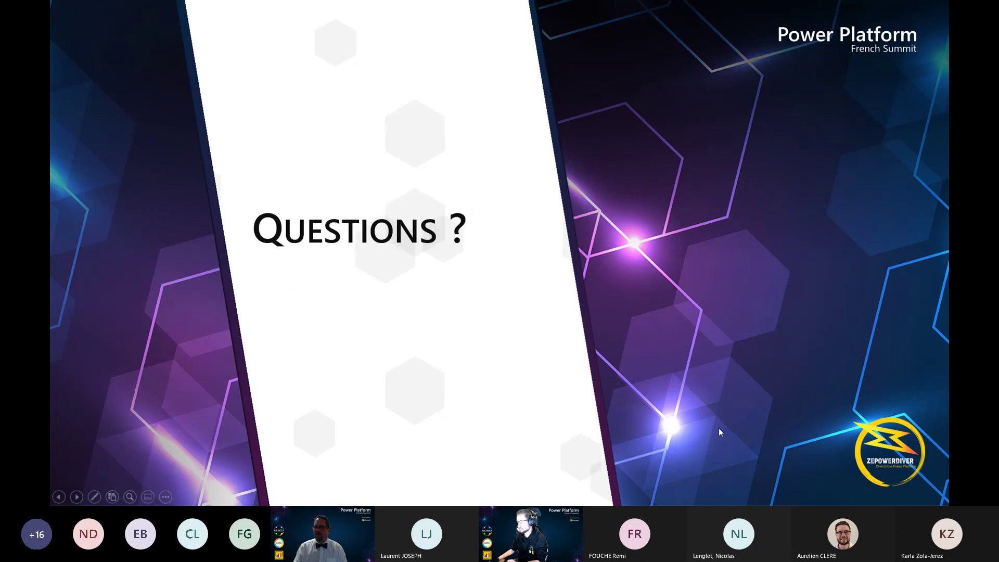